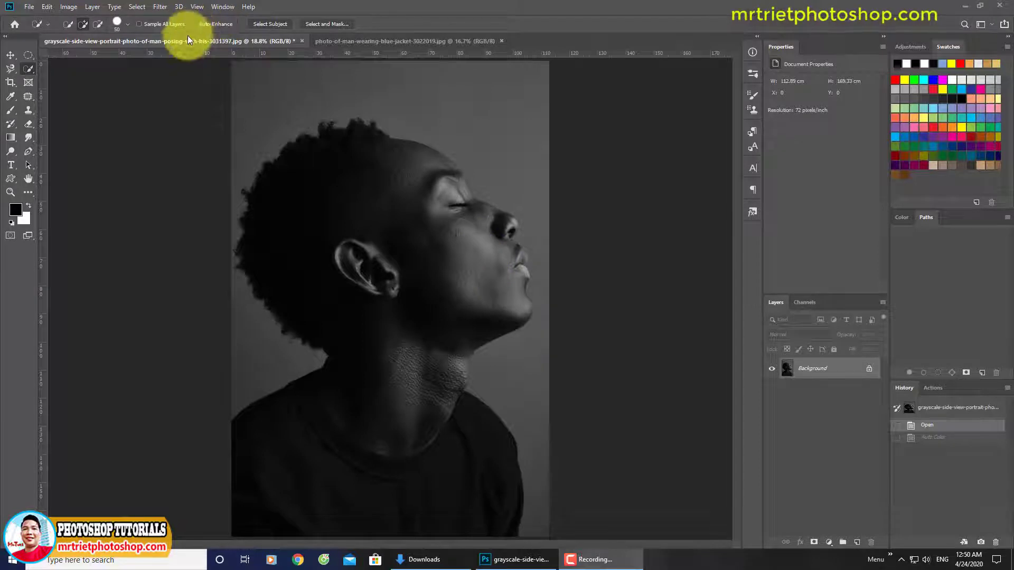
- Apply the Auto Color correction to the grayscale side-view portrait
{"action": "left_click", "coordinate": [68, 7]}
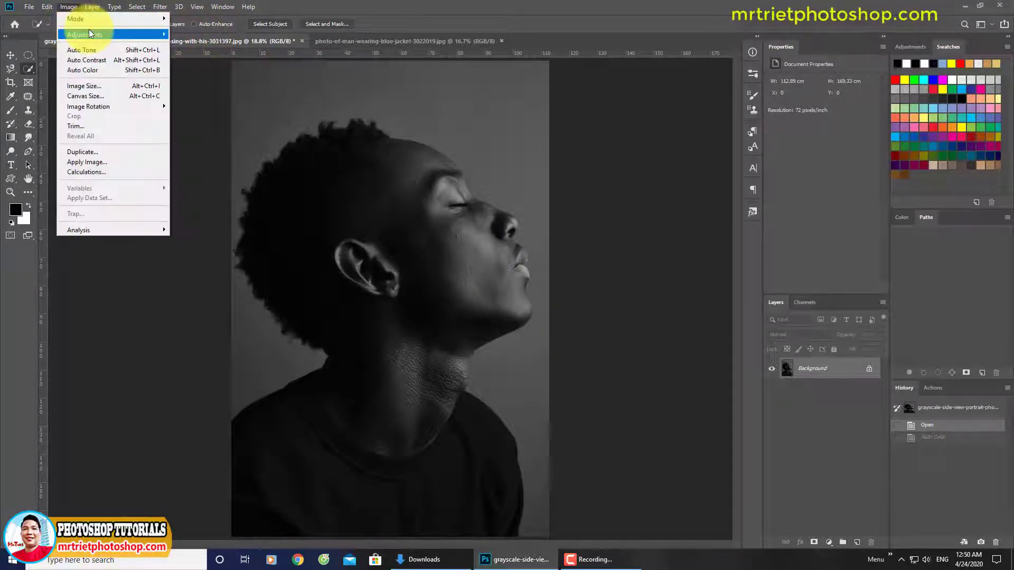
{"action": "mouse_move", "coordinate": [90, 33]}
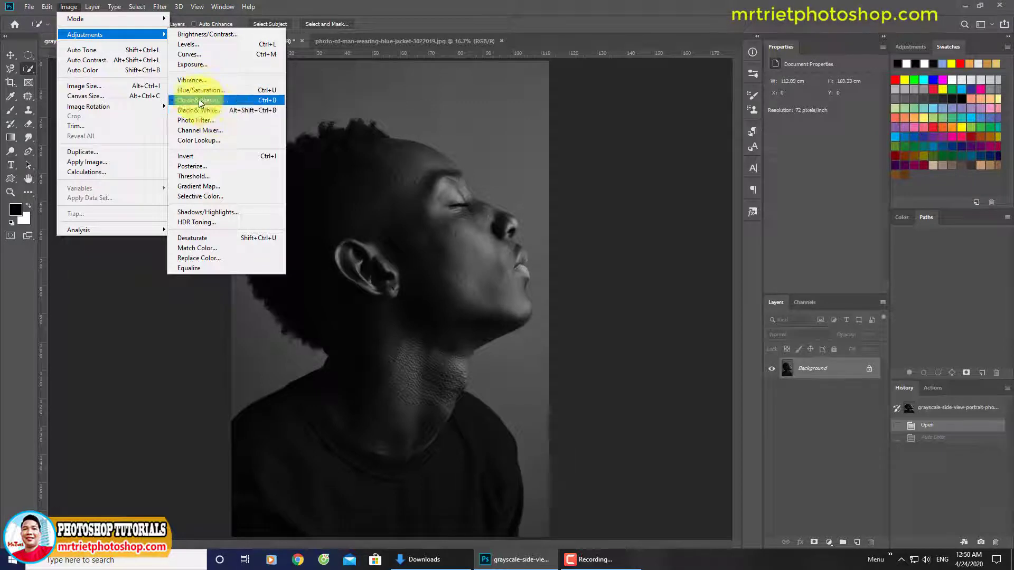
{"action": "left_click", "coordinate": [140, 69]}
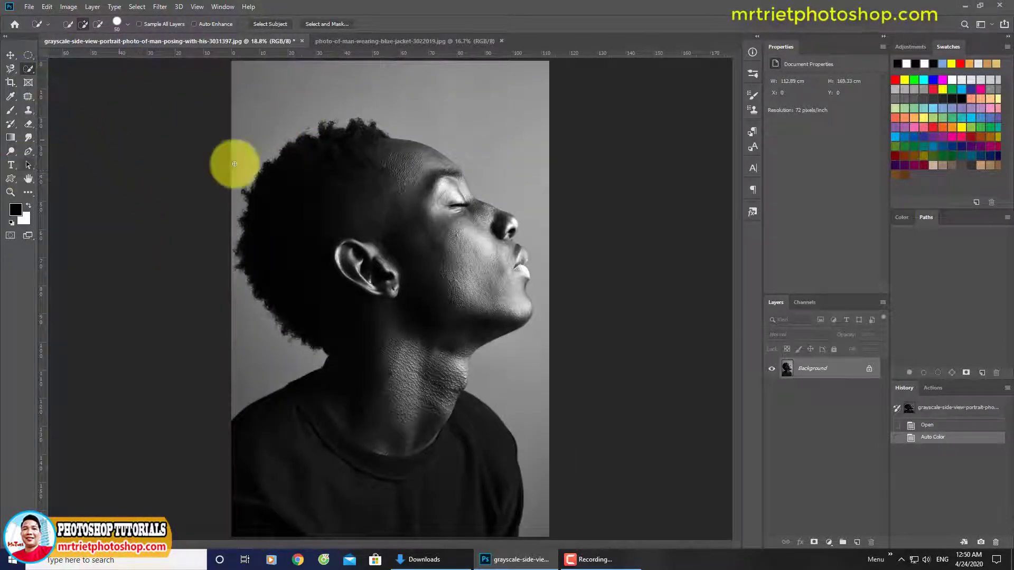
- Select the whole gray background around the head and shoulders with the Magic Wand, adding each missed area to the selection
{"action": "left_click", "coordinate": [29, 69]}
{"action": "left_click", "coordinate": [280, 95]}
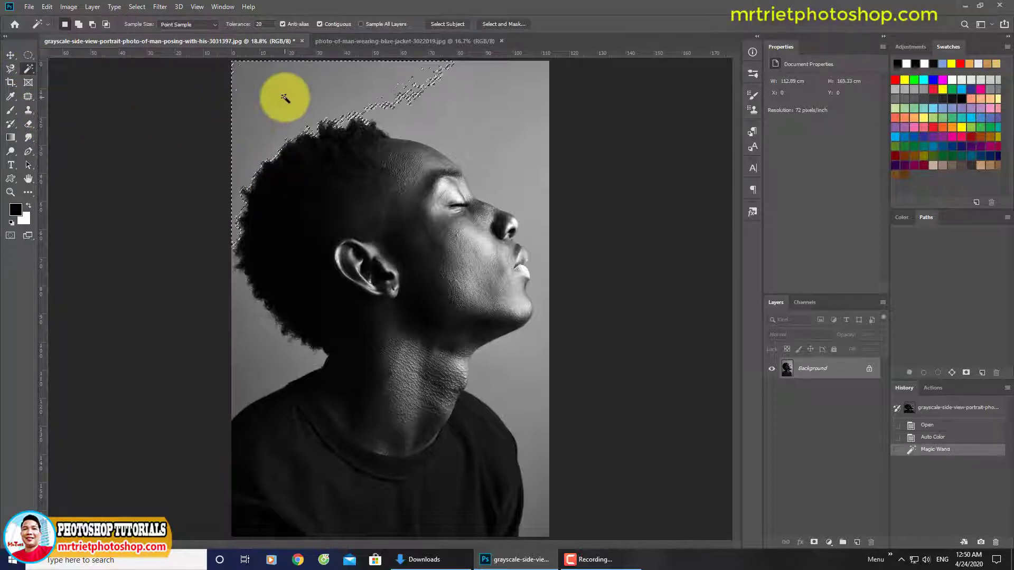
{"action": "left_click", "coordinate": [446, 113], "text": "shift"}
{"action": "left_click", "coordinate": [538, 455], "text": "shift"}
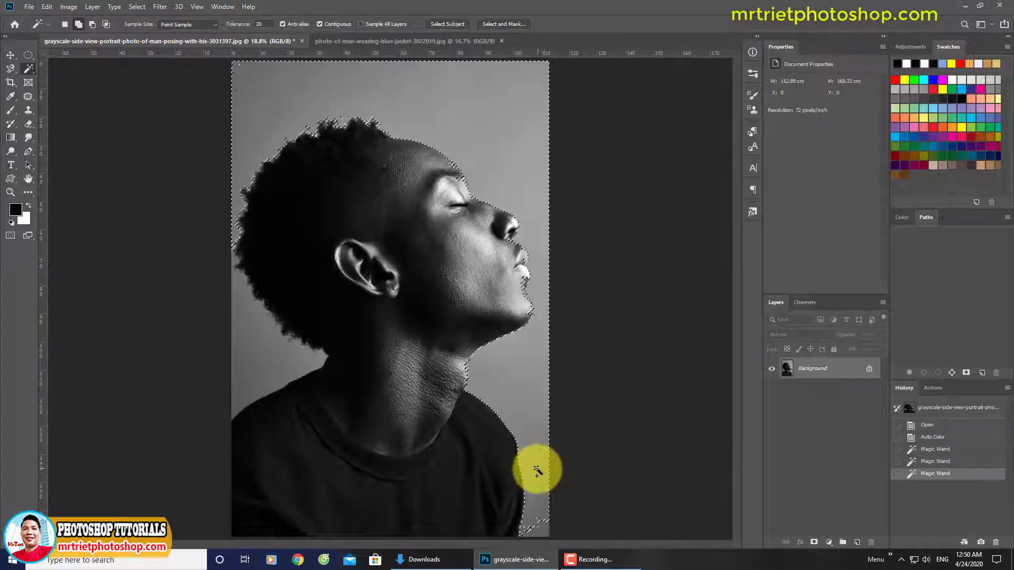
{"action": "left_click", "coordinate": [538, 522], "text": "shift"}
{"action": "left_click", "coordinate": [265, 366], "text": "shift"}
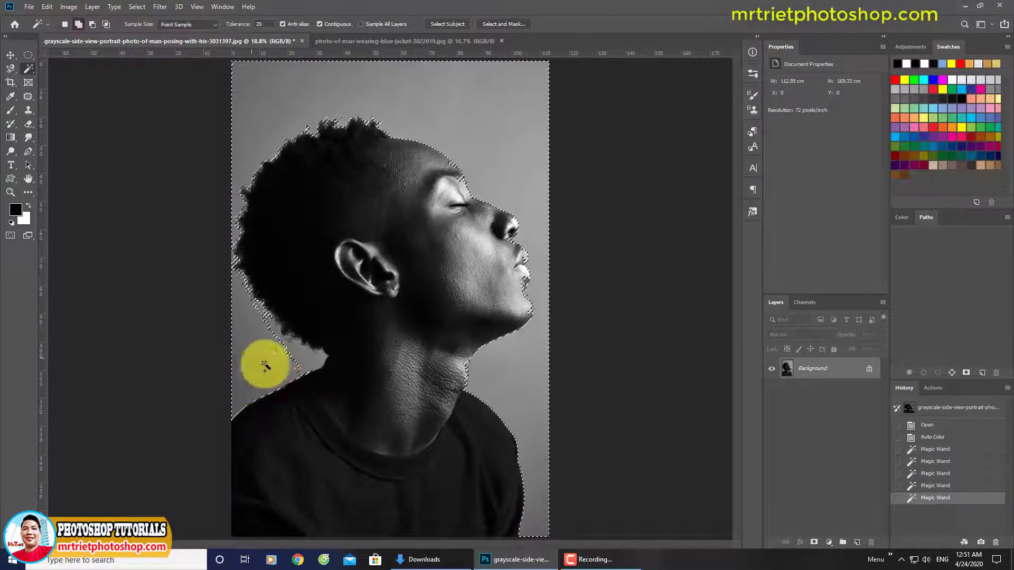
{"action": "left_click", "coordinate": [301, 356], "text": "shift"}
{"action": "left_click", "coordinate": [284, 357], "text": "shift"}
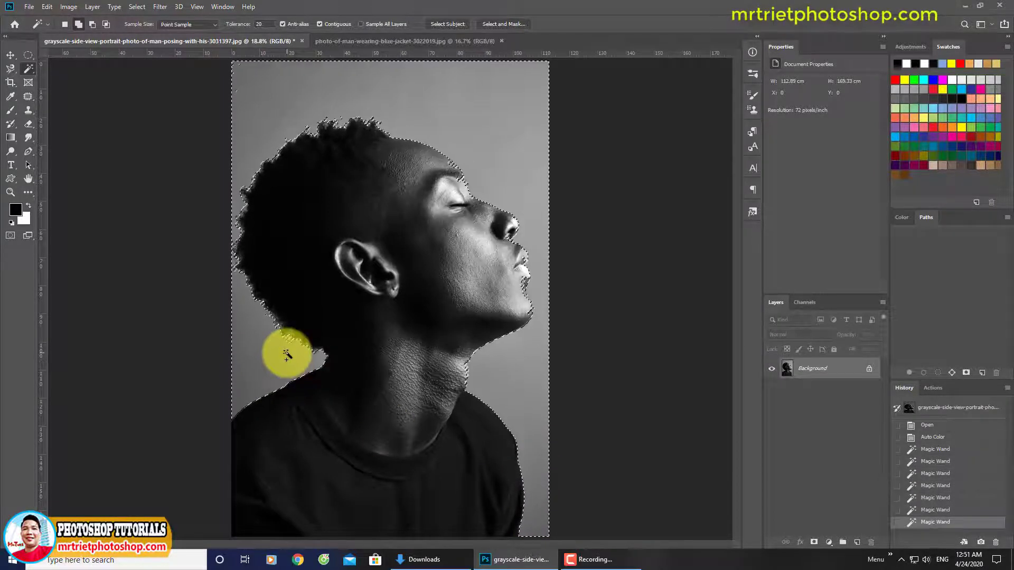
- Subtract the bright front edge of the neck above the collar from the selection with the Magnetic Lasso
{"action": "left_click_drag", "start_coordinate": [464, 249], "coordinate": [561, 319]}
{"action": "left_click_drag", "start_coordinate": [540, 351], "coordinate": [485, 215]}
{"action": "left_click_drag", "start_coordinate": [430, 380], "coordinate": [439, 326]}
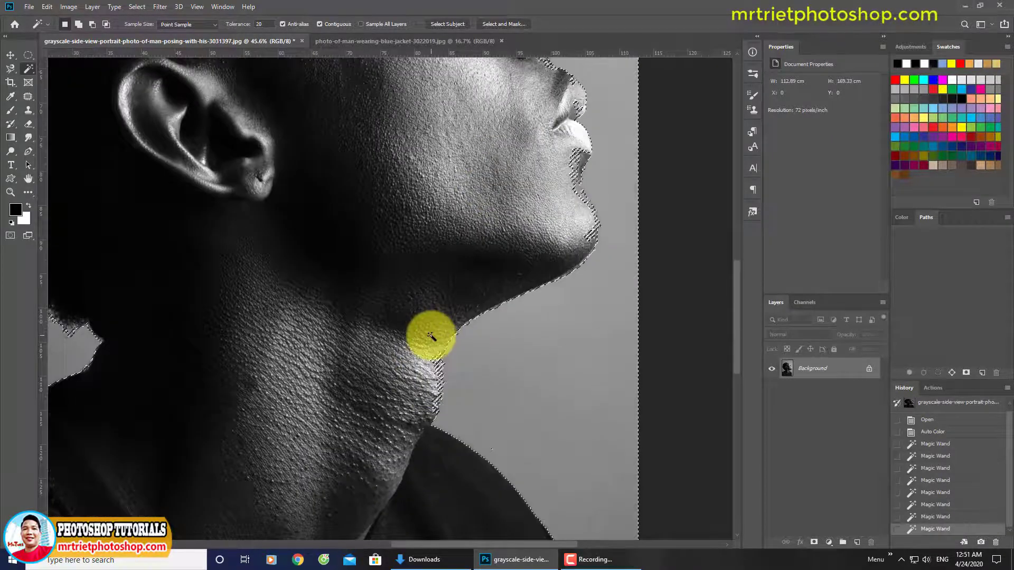
{"action": "key", "text": "l"}
{"action": "left_click_drag", "start_coordinate": [417, 400], "coordinate": [452, 453]}
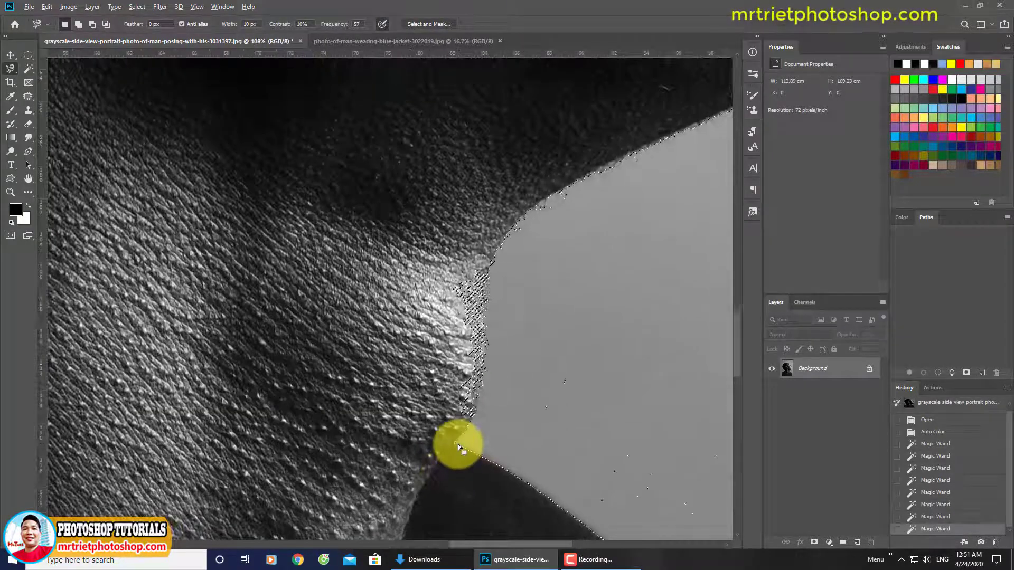
{"action": "left_click", "coordinate": [457, 444]}
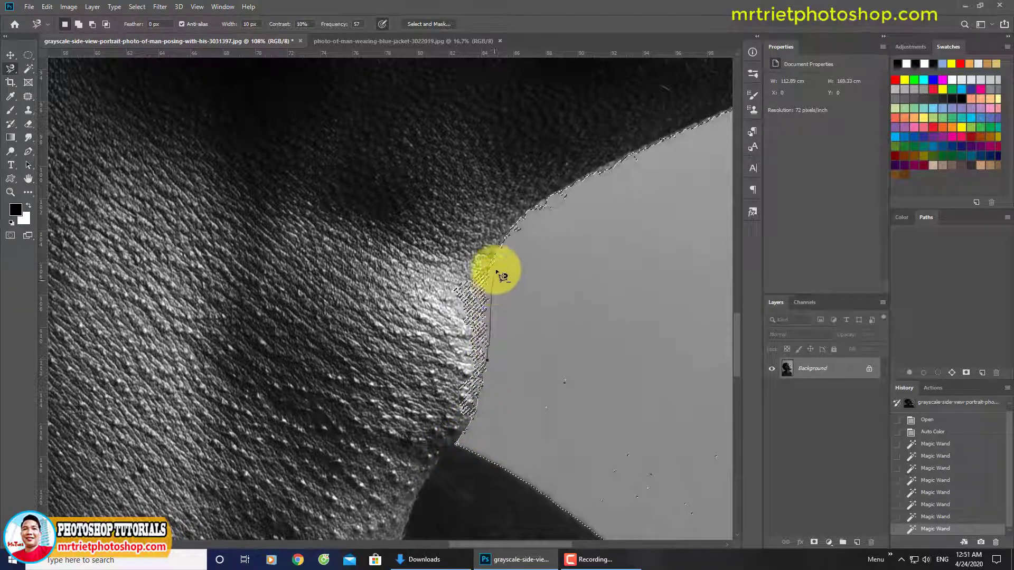
{"action": "key", "text": "Return"}
- Add the missed background specks and strips along the shoulder beneath the chin to the selection with the Magnetic Lasso
{"action": "scroll", "coordinate": [389, 446], "scroll_direction": "down", "scroll_amount": 2}
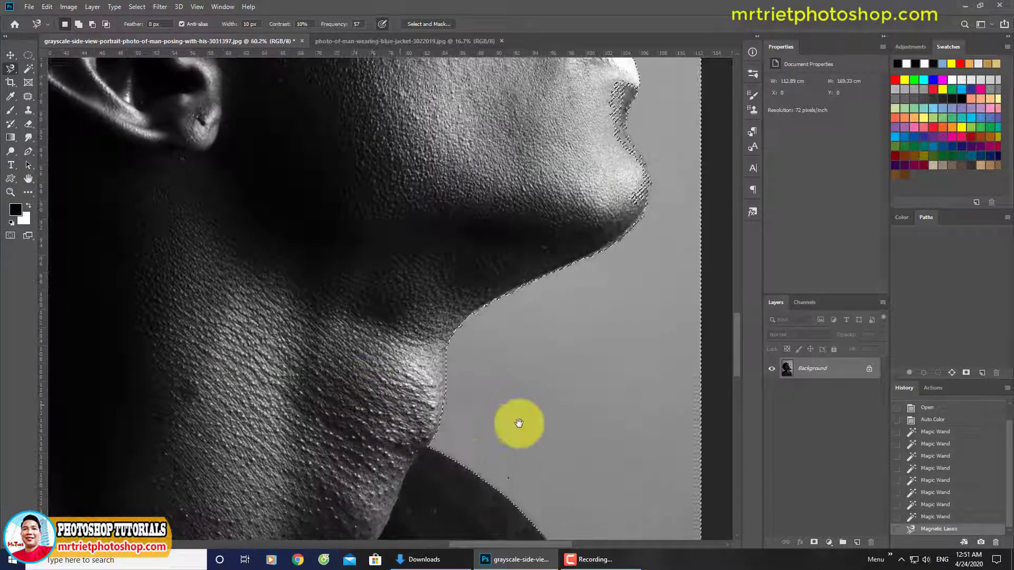
{"action": "left_click_drag", "start_coordinate": [518, 424], "coordinate": [450, 290]}
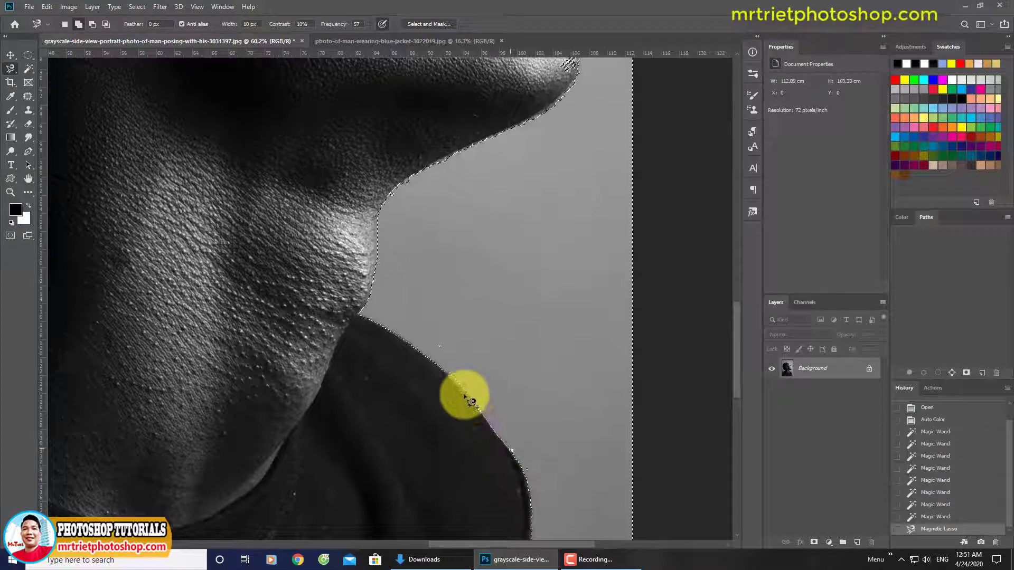
{"action": "left_click", "coordinate": [407, 336]}
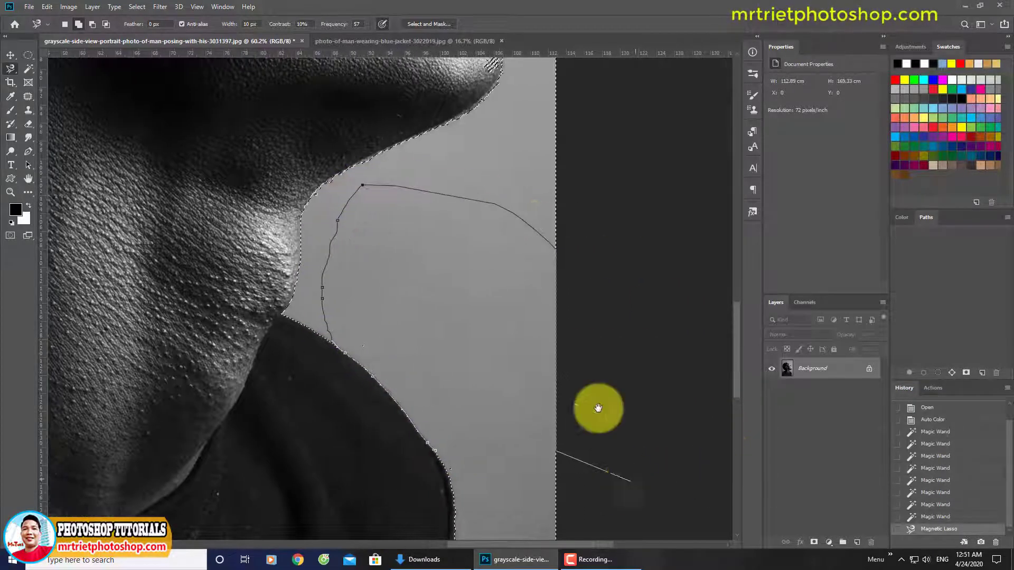
{"action": "scroll", "coordinate": [581, 422], "scroll_direction": "down", "scroll_amount": 3}
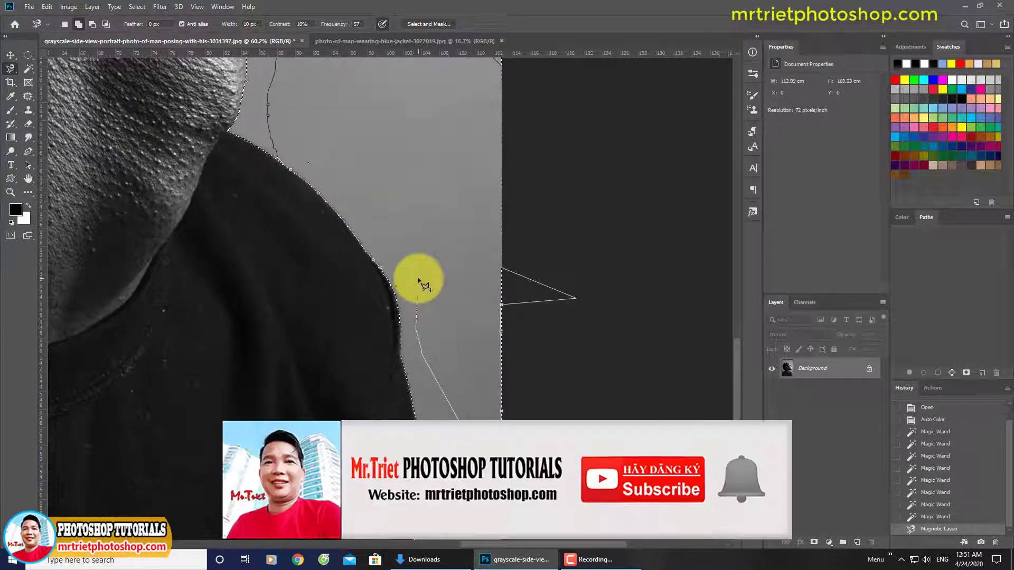
{"action": "key", "text": "Return"}
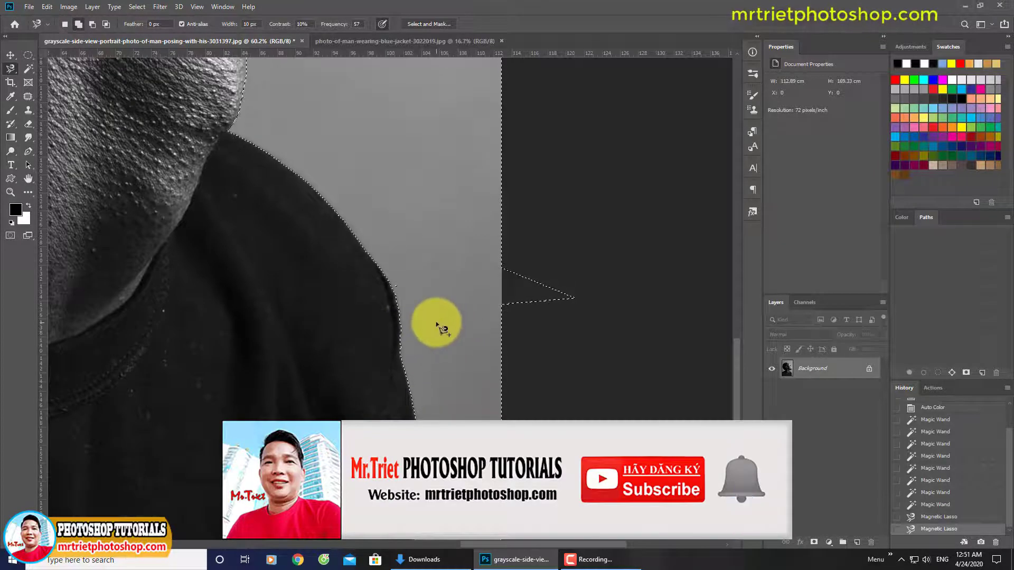
{"action": "left_click", "coordinate": [436, 322]}
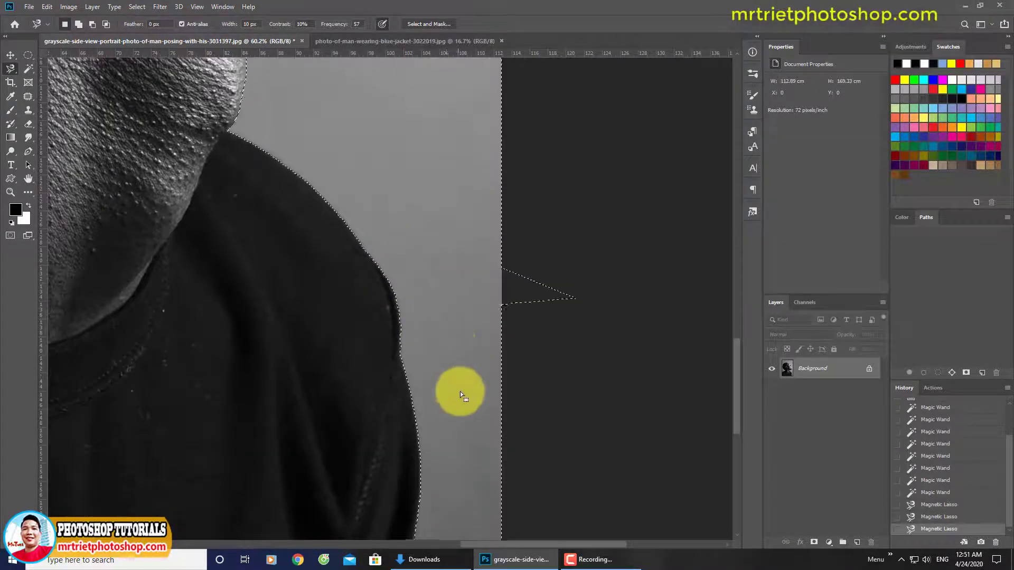
{"action": "mouse_move", "coordinate": [461, 391]}
{"action": "left_mouse_down"}
{"action": "mouse_move", "coordinate": [457, 410]}
{"action": "mouse_move", "coordinate": [491, 475]}
{"action": "mouse_move", "coordinate": [478, 197]}
{"action": "left_mouse_up"}
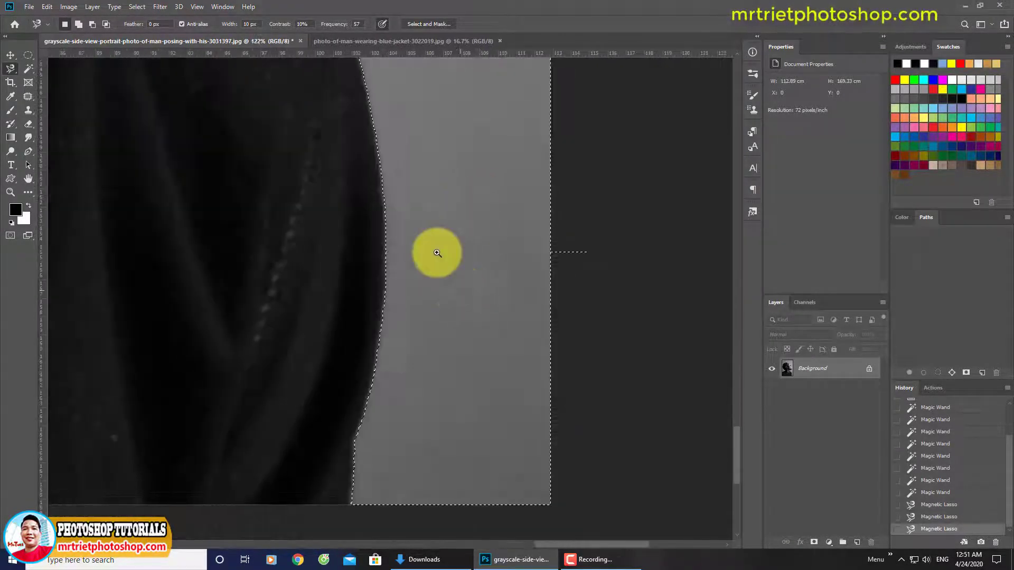
- Add the background along the underside of the jaw to the selection with the Magnetic Lasso
{"action": "mouse_move", "coordinate": [436, 252]}
{"action": "left_mouse_down"}
{"action": "mouse_move", "coordinate": [452, 328]}
{"action": "mouse_move", "coordinate": [464, 149]}
{"action": "mouse_move", "coordinate": [449, 301]}
{"action": "left_mouse_up"}
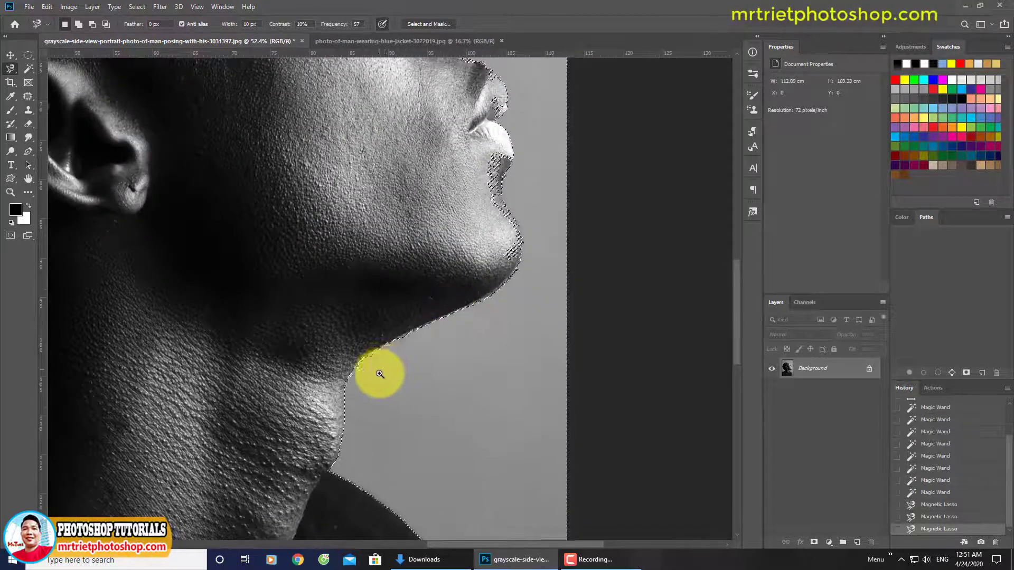
{"action": "left_click_drag", "start_coordinate": [379, 374], "coordinate": [343, 389]}
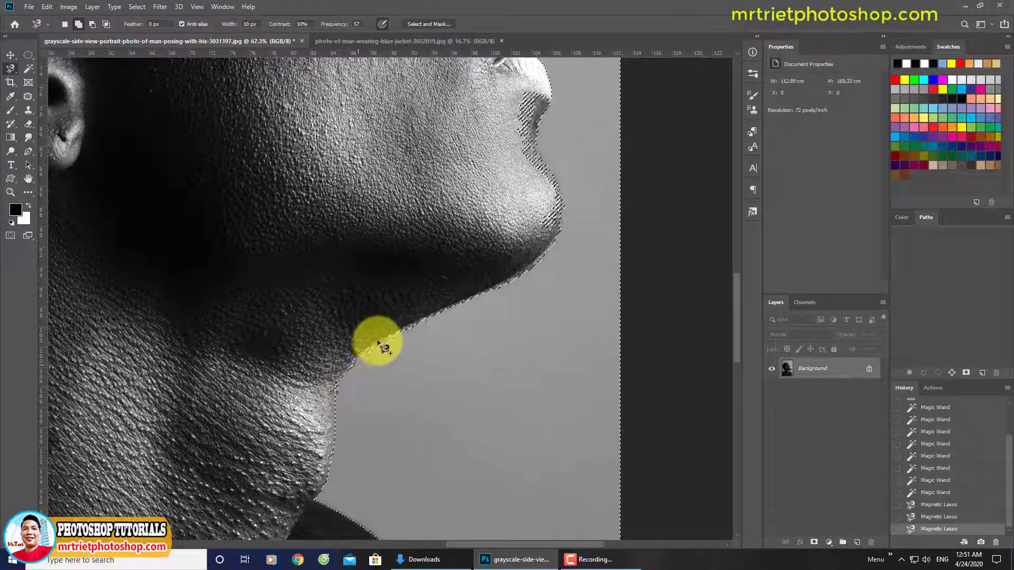
{"action": "mouse_move", "coordinate": [384, 347]}
{"action": "left_mouse_down"}
{"action": "mouse_move", "coordinate": [507, 288]}
{"action": "mouse_move", "coordinate": [571, 237]}
{"action": "mouse_move", "coordinate": [554, 323]}
{"action": "mouse_move", "coordinate": [486, 359]}
{"action": "mouse_move", "coordinate": [570, 265]}
{"action": "mouse_move", "coordinate": [533, 352]}
{"action": "mouse_move", "coordinate": [504, 382]}
{"action": "mouse_move", "coordinate": [493, 378]}
{"action": "mouse_move", "coordinate": [515, 321]}
{"action": "mouse_move", "coordinate": [460, 217]}
{"action": "mouse_move", "coordinate": [398, 294]}
{"action": "mouse_move", "coordinate": [433, 349]}
{"action": "mouse_move", "coordinate": [486, 311]}
{"action": "mouse_move", "coordinate": [503, 267]}
{"action": "mouse_move", "coordinate": [474, 237]}
{"action": "mouse_move", "coordinate": [468, 286]}
{"action": "left_mouse_up"}
{"action": "left_click", "coordinate": [486, 360]}
- Subtract the front of the chin and the skin below the lower lip from the selection with the Magnetic Lasso
{"action": "scroll", "coordinate": [522, 325], "scroll_direction": "up", "scroll_amount": 3}
{"action": "scroll", "coordinate": [521, 324], "scroll_direction": "right", "scroll_amount": 1}
{"action": "double_click", "coordinate": [430, 346]}
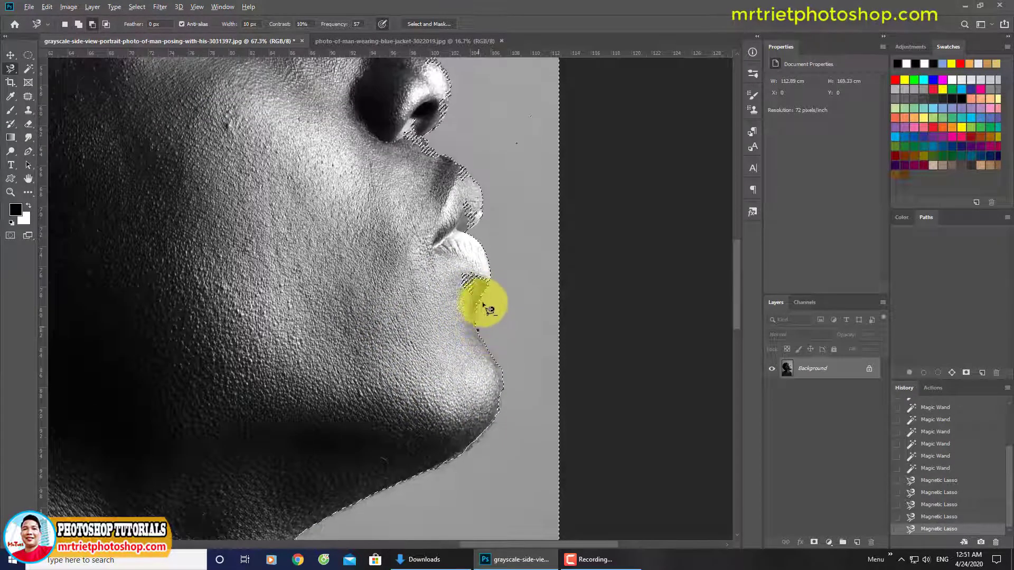
{"action": "double_click", "coordinate": [452, 276]}
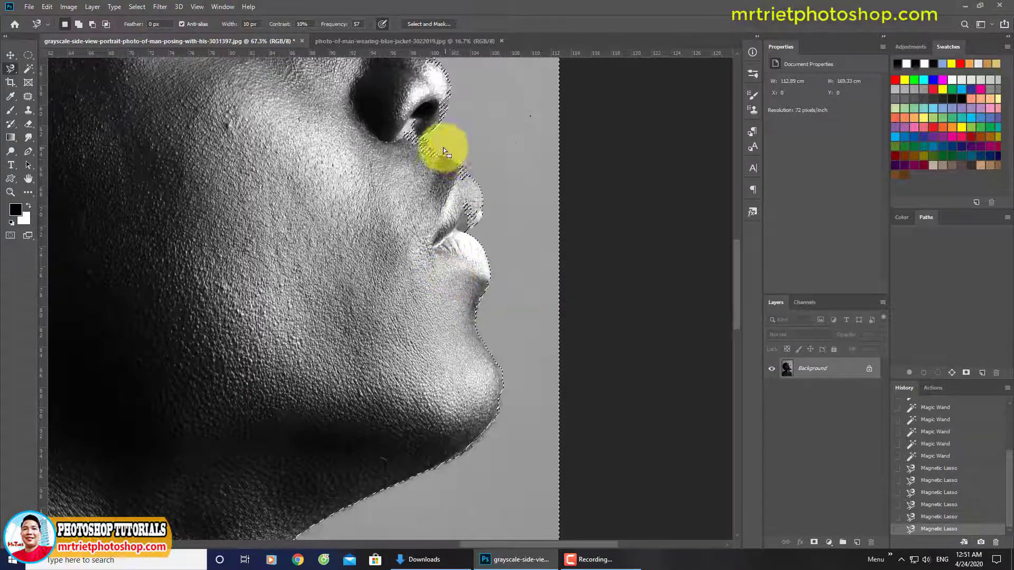
- Subtract the skin between the nose and upper lip from the selection with the Magnetic Lasso, and undo the last stray outline
{"action": "left_click", "coordinate": [421, 134]}
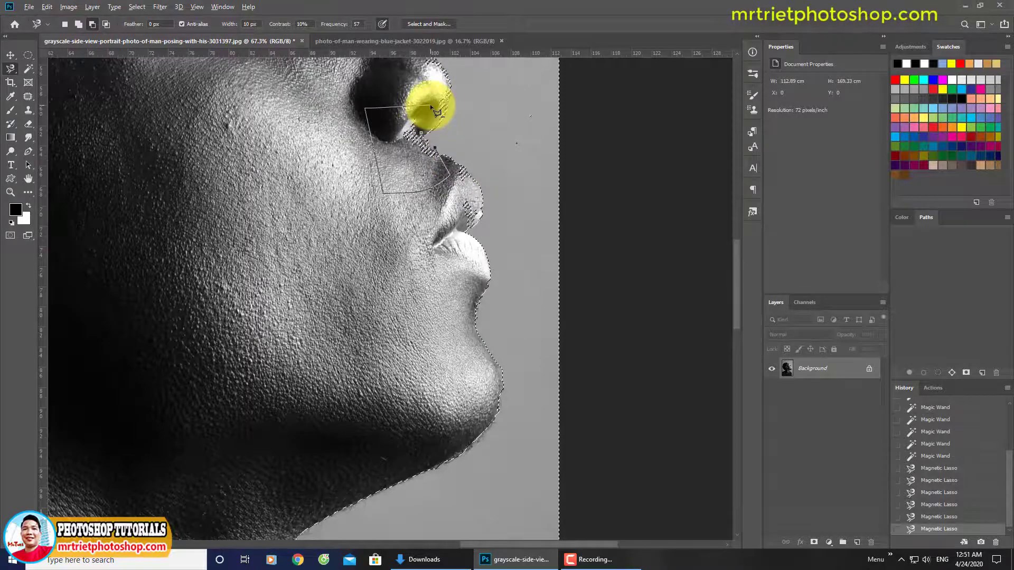
{"action": "scroll", "coordinate": [437, 129], "scroll_direction": "up", "scroll_amount": 2}
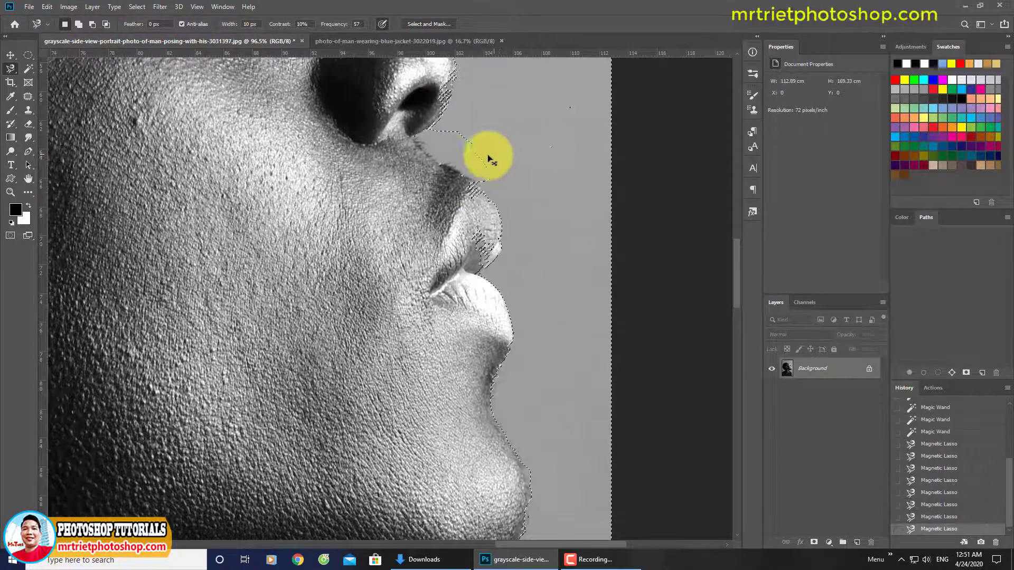
{"action": "key", "text": "ctrl+z"}
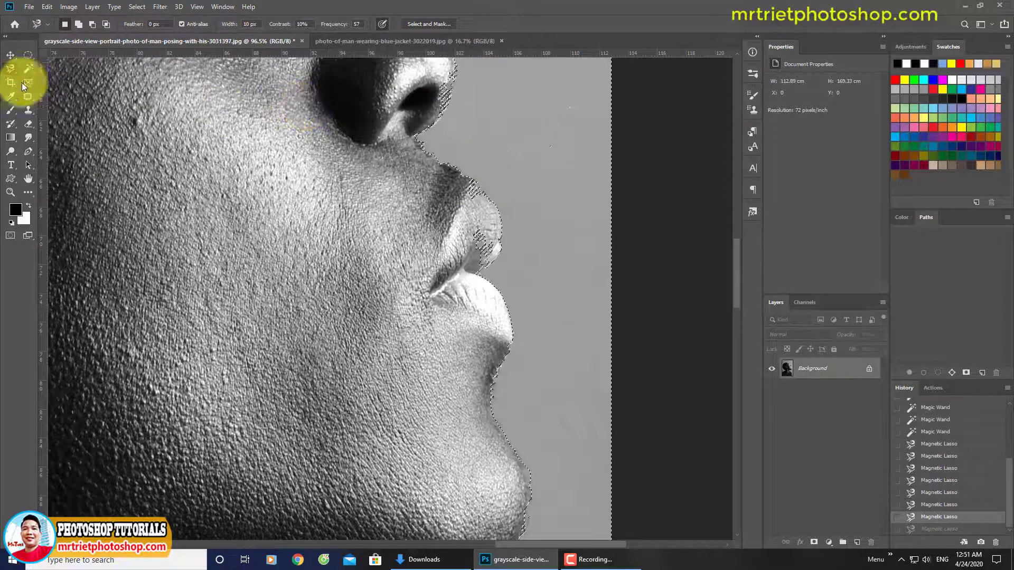
- Add the background between nose and upper lip to the selection with a Pen path, and outline nearby specks with the Patch Tool
{"action": "left_click", "coordinate": [25, 155]}
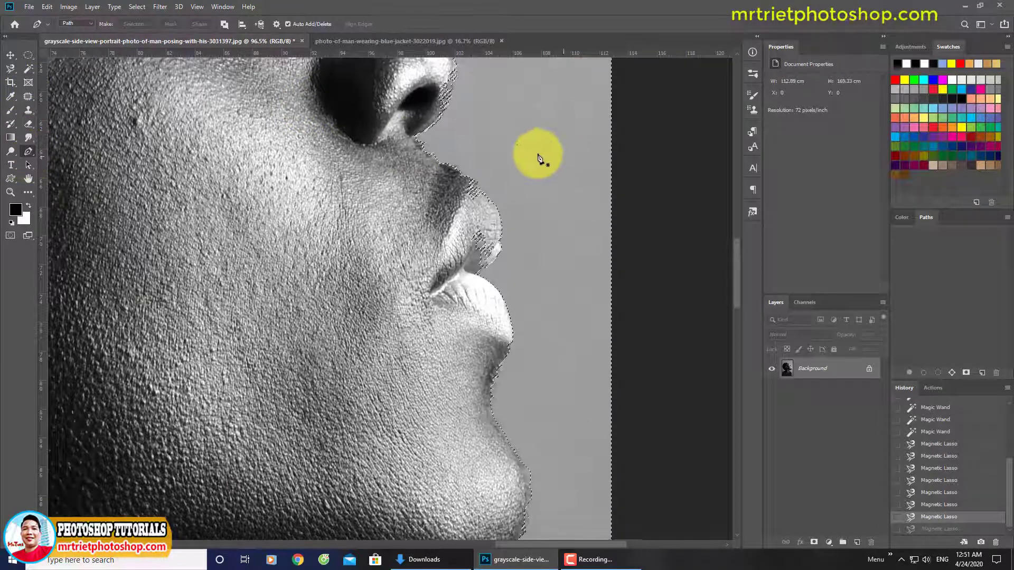
{"action": "left_click_drag", "start_coordinate": [413, 137], "coordinate": [484, 197]}
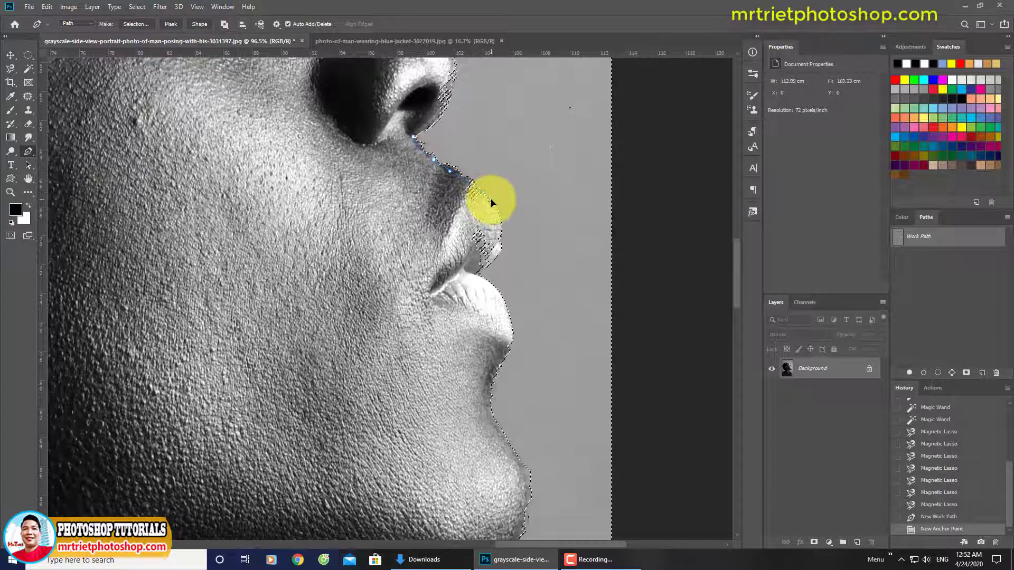
{"action": "left_click", "coordinate": [491, 202]}
{"action": "left_click", "coordinate": [530, 178]}
{"action": "left_click", "coordinate": [506, 130]}
{"action": "left_click", "coordinate": [488, 120]}
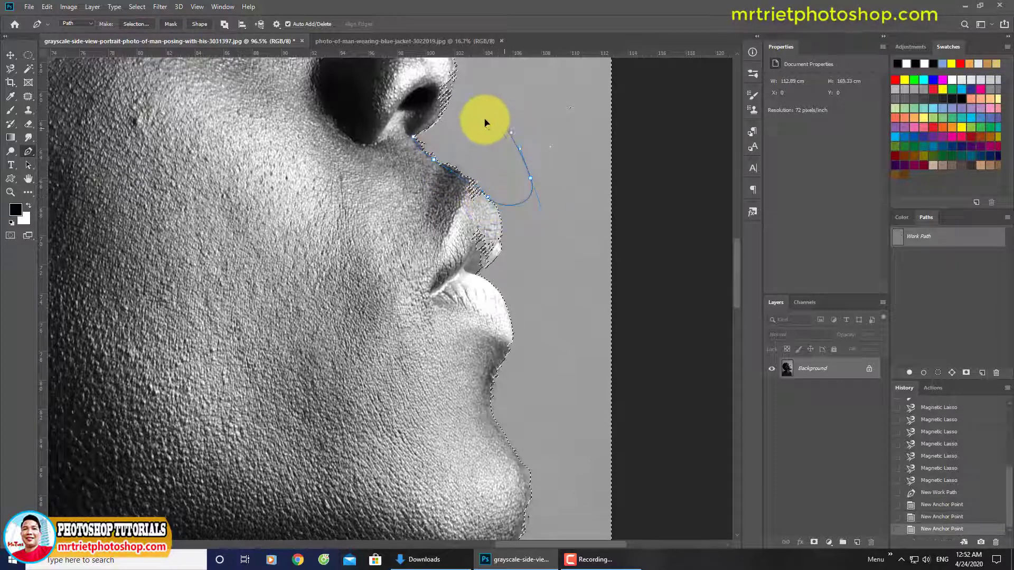
{"action": "key", "text": "ctrl+z"}
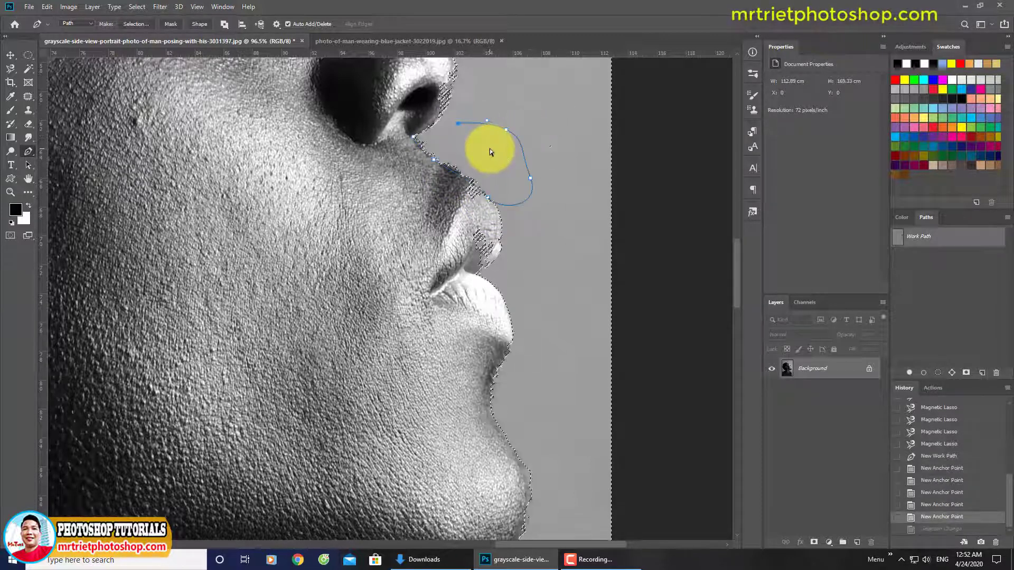
{"action": "key", "text": "ctrl+shift+z"}
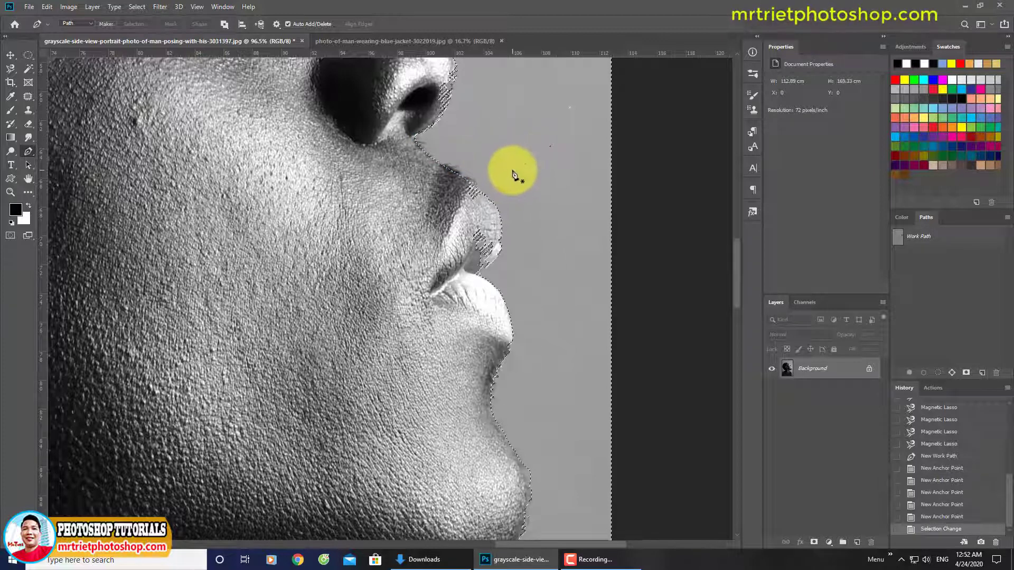
{"action": "key", "text": "j"}
{"action": "mouse_move", "coordinate": [503, 153]}
{"action": "left_mouse_down"}
{"action": "mouse_move", "coordinate": [598, 109]}
{"action": "mouse_move", "coordinate": [527, 181]}
{"action": "left_mouse_up"}
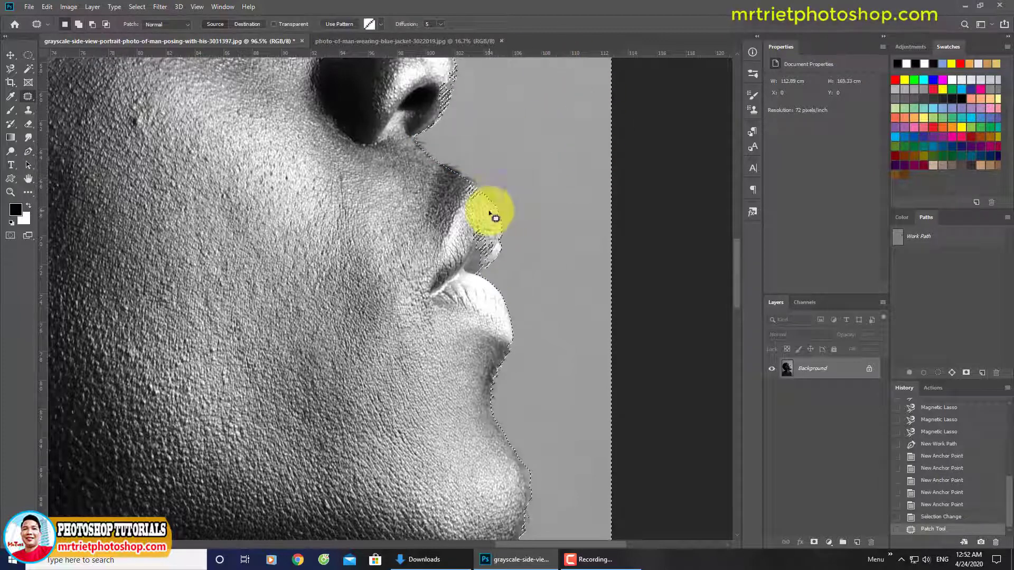
- Trace a closed Pen path around the upper lip and subtract it from the selection
{"action": "key", "text": "p"}
{"action": "left_click", "coordinate": [449, 168]}
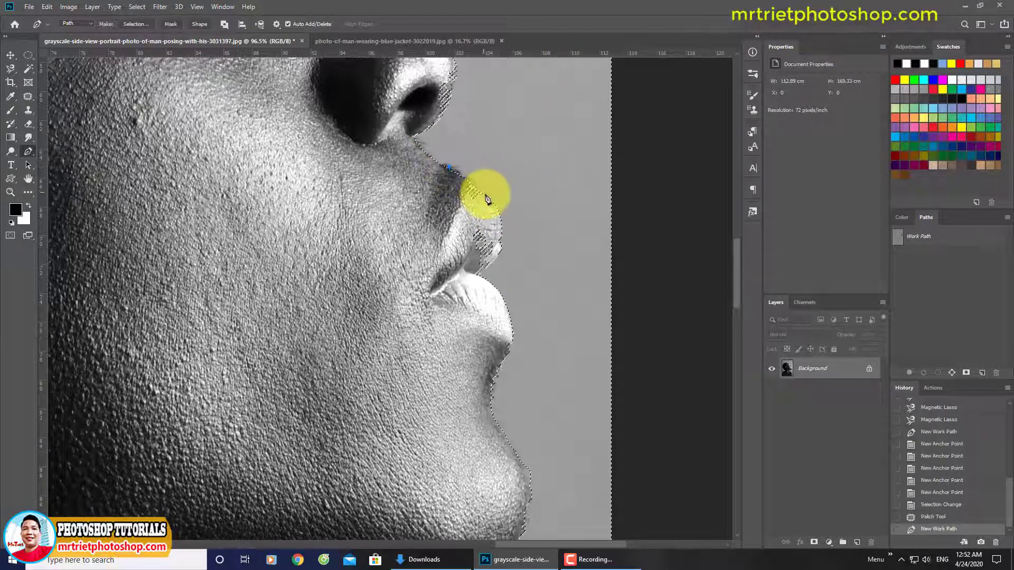
{"action": "left_click", "coordinate": [485, 189]}
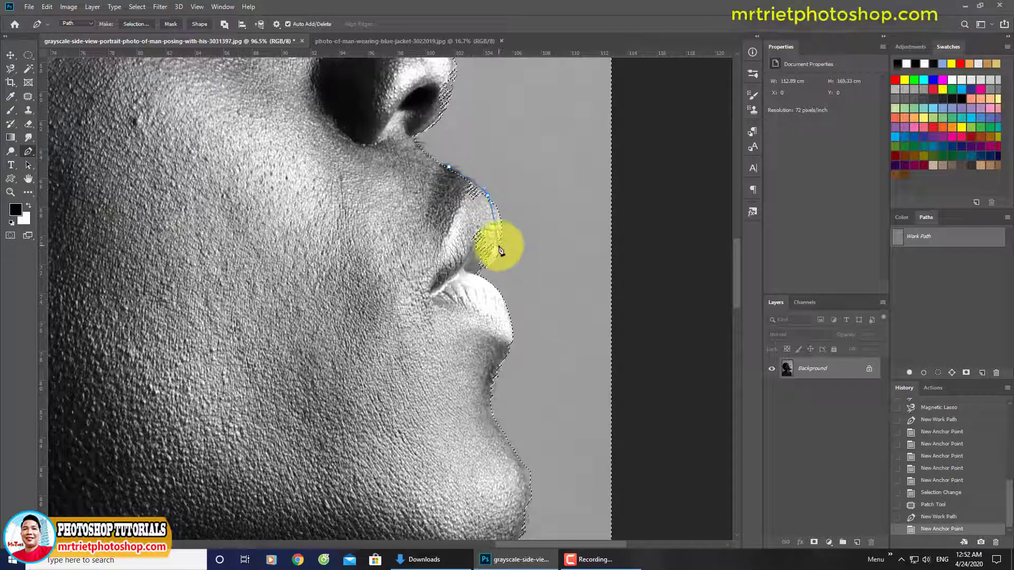
{"action": "left_click", "coordinate": [479, 283]}
{"action": "left_click", "coordinate": [421, 263]}
{"action": "left_click", "coordinate": [430, 192]}
{"action": "key", "text": "ctrl+Return"}
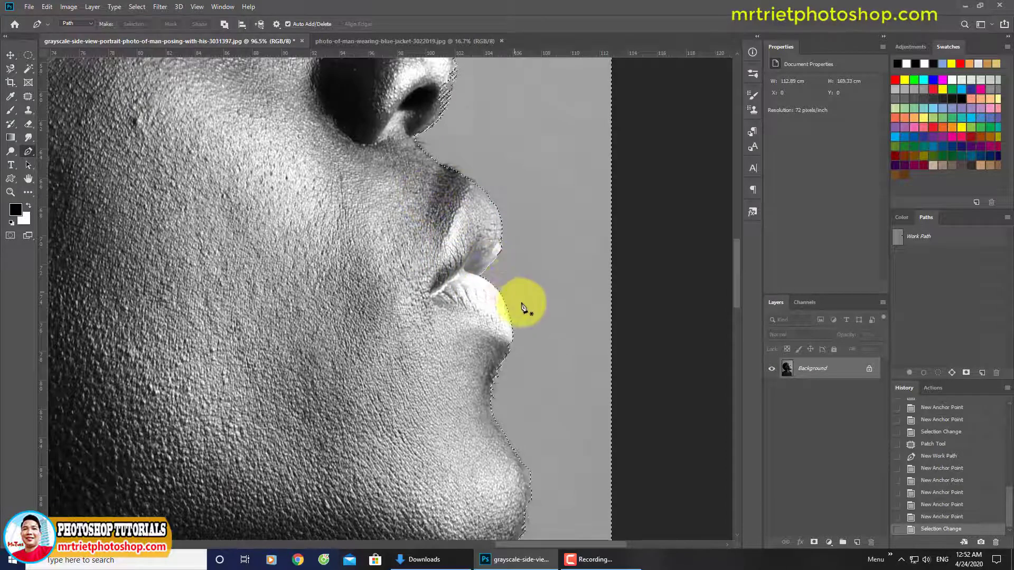
- Add the strip of background along the front of the chin to the selection with a closed Pen path
{"action": "left_click_drag", "start_coordinate": [523, 306], "coordinate": [496, 208]}
{"action": "scroll", "coordinate": [504, 211], "scroll_direction": "down", "scroll_amount": 2}
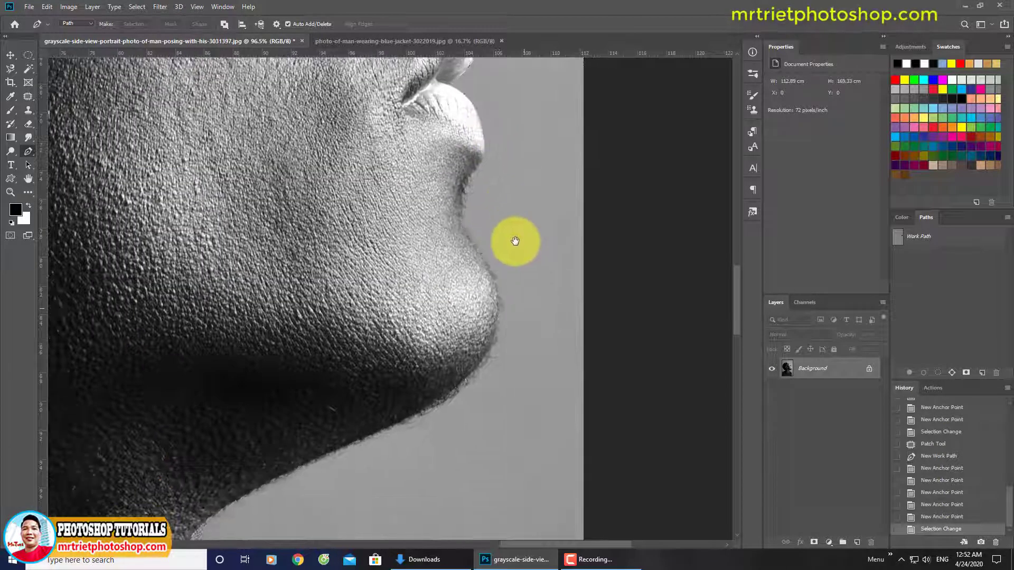
{"action": "left_click", "coordinate": [470, 232]}
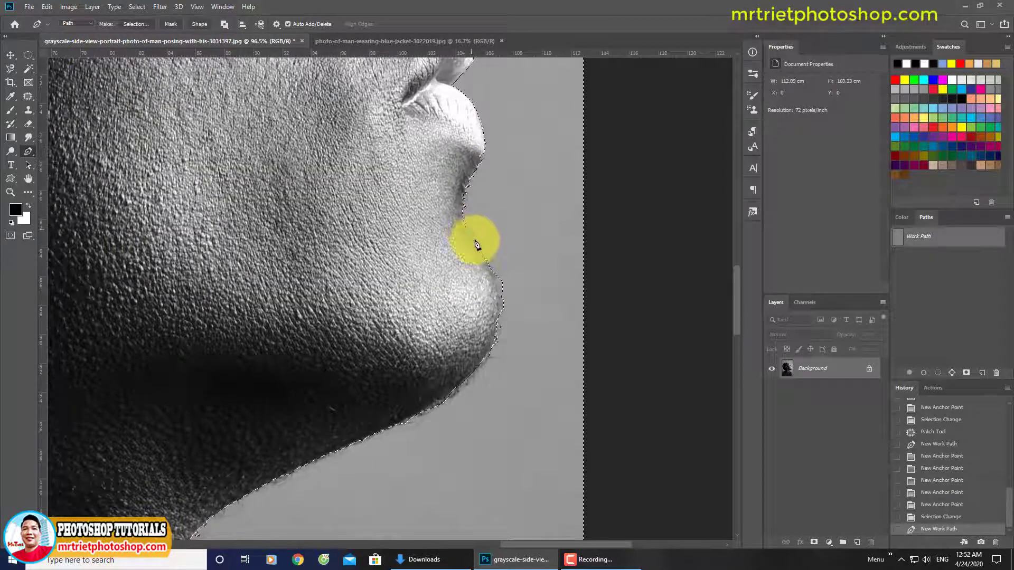
{"action": "left_click", "coordinate": [491, 277]}
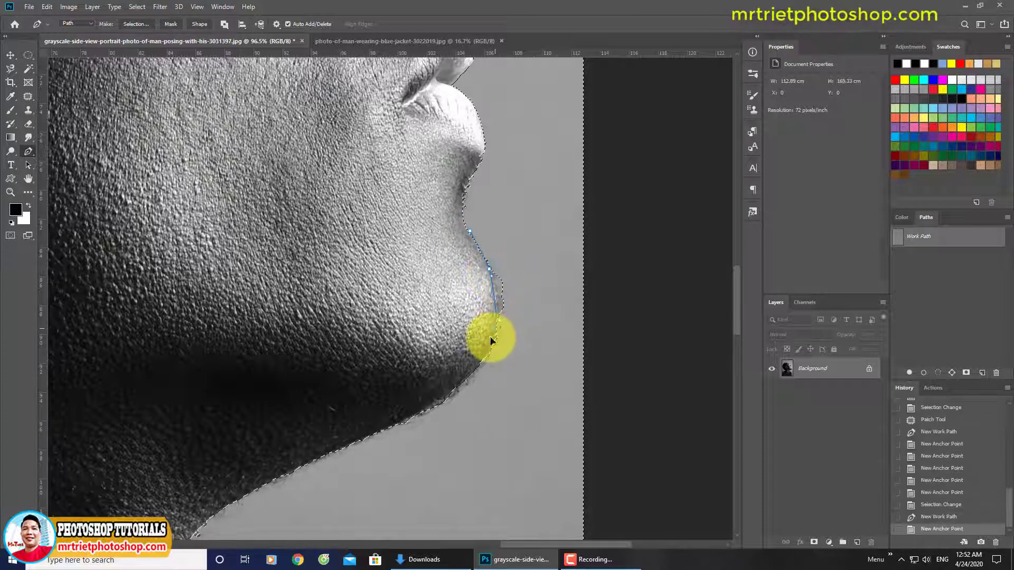
{"action": "left_click_drag", "start_coordinate": [489, 344], "coordinate": [457, 438]}
{"action": "left_click", "coordinate": [425, 411]}
{"action": "left_click_drag", "start_coordinate": [513, 392], "coordinate": [529, 314]}
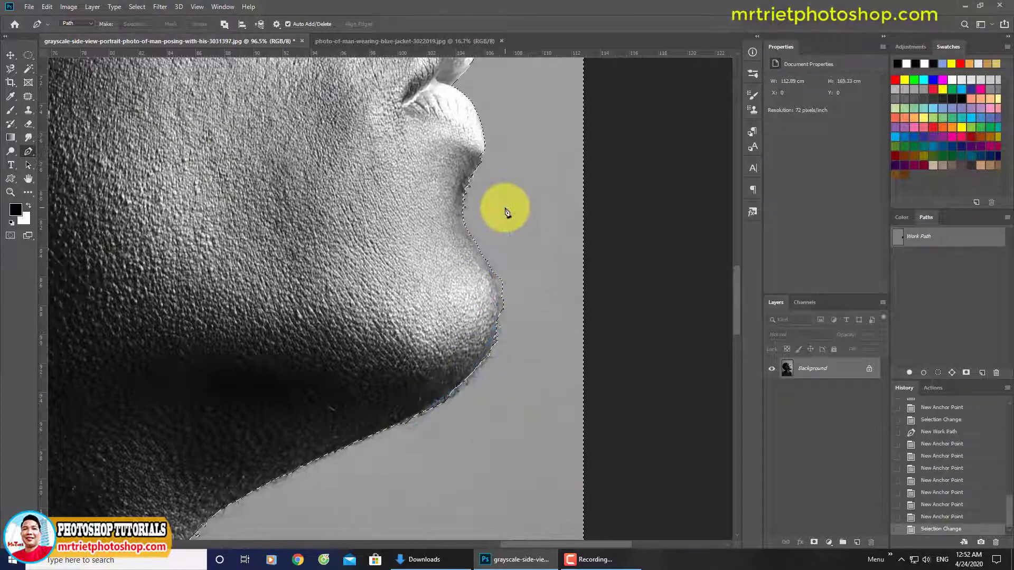
{"action": "key", "text": "ctrl+z"}
{"action": "key", "text": "ctrl+shift+z"}
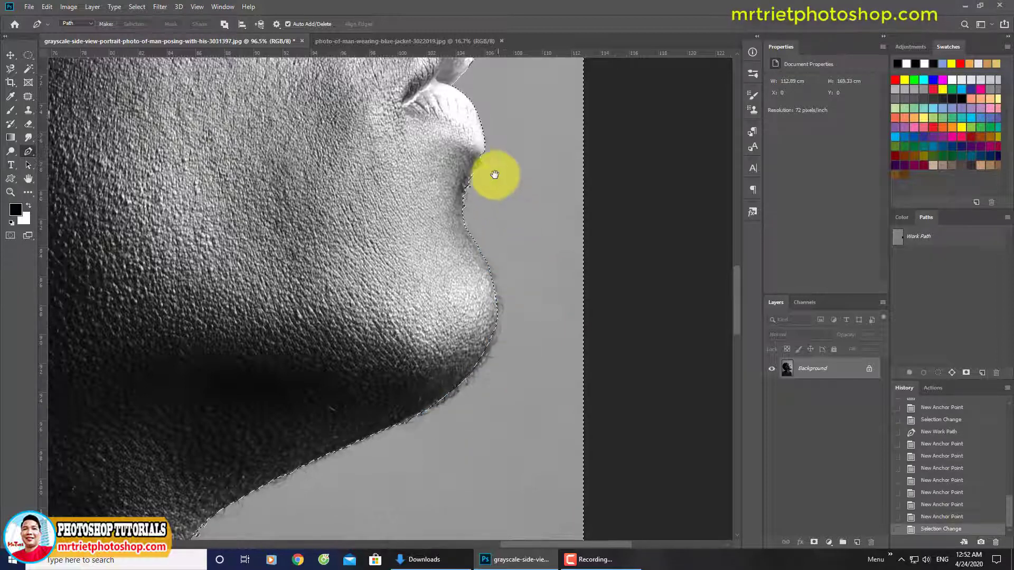
- Trace a closed Pen path around the edge of the lower lip and the skin beneath it, and subtract it from the selection
{"action": "left_click_drag", "start_coordinate": [494, 175], "coordinate": [487, 213]}
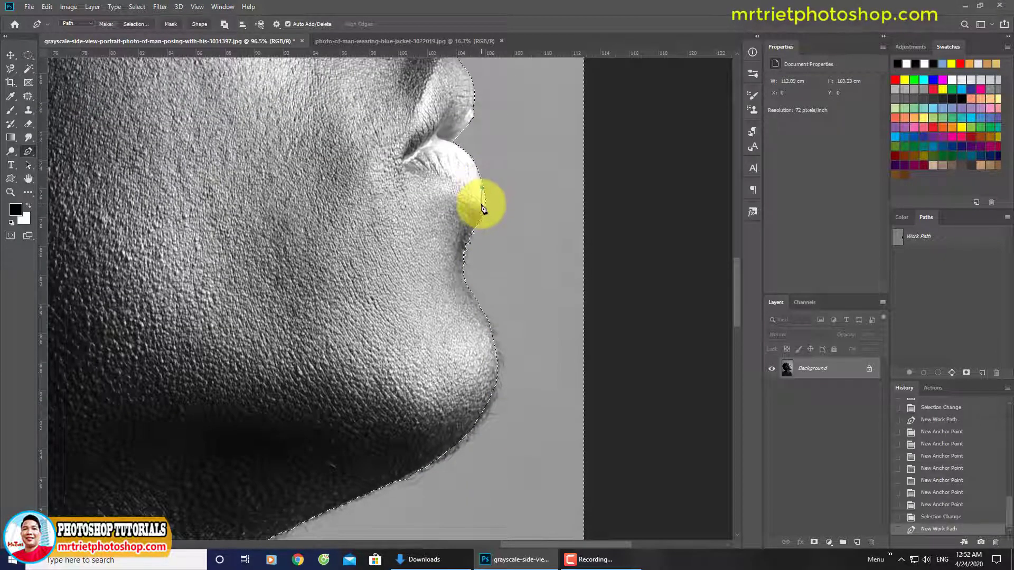
{"action": "left_click", "coordinate": [485, 215]}
{"action": "left_click", "coordinate": [481, 226]}
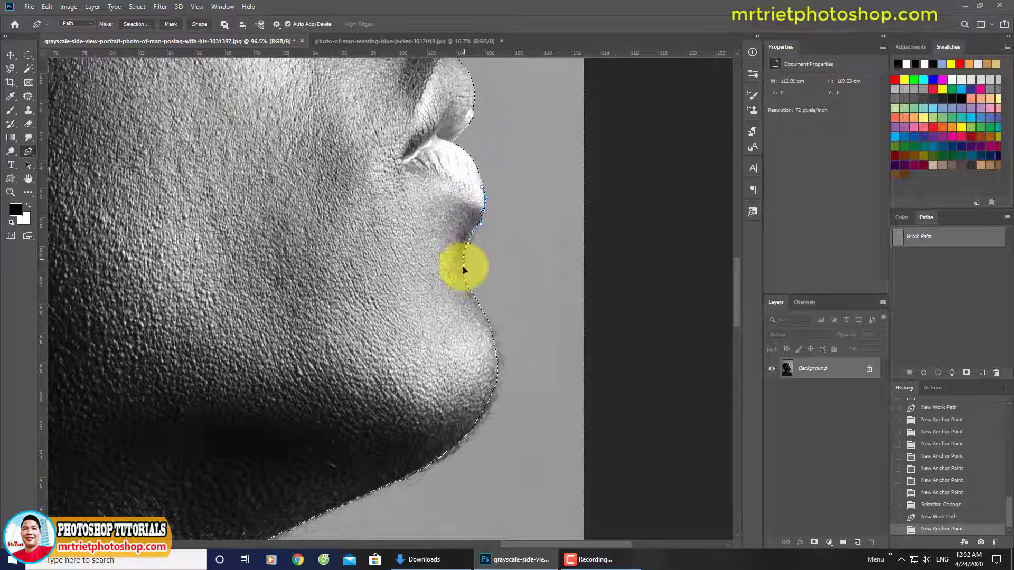
{"action": "left_click", "coordinate": [463, 270]}
{"action": "left_click_drag", "start_coordinate": [422, 258], "coordinate": [423, 213]}
{"action": "key", "text": "ctrl+Return"}
- Trace a closed Pen path around the tip and underside of the nose and subtract it from the selection
{"action": "scroll", "coordinate": [431, 199], "scroll_direction": "down", "scroll_amount": 6}
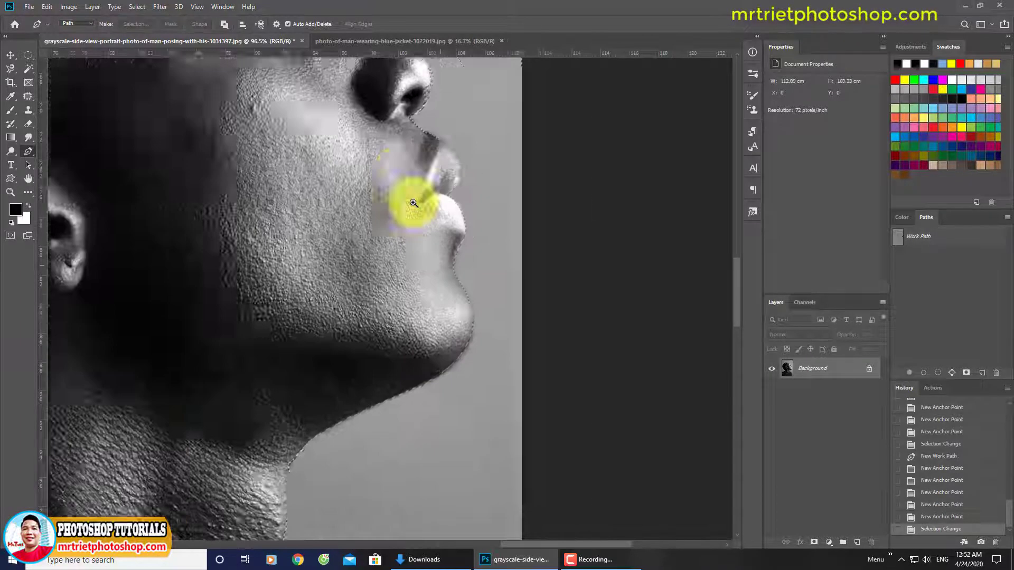
{"action": "scroll", "coordinate": [522, 238], "scroll_direction": "up", "scroll_amount": 4}
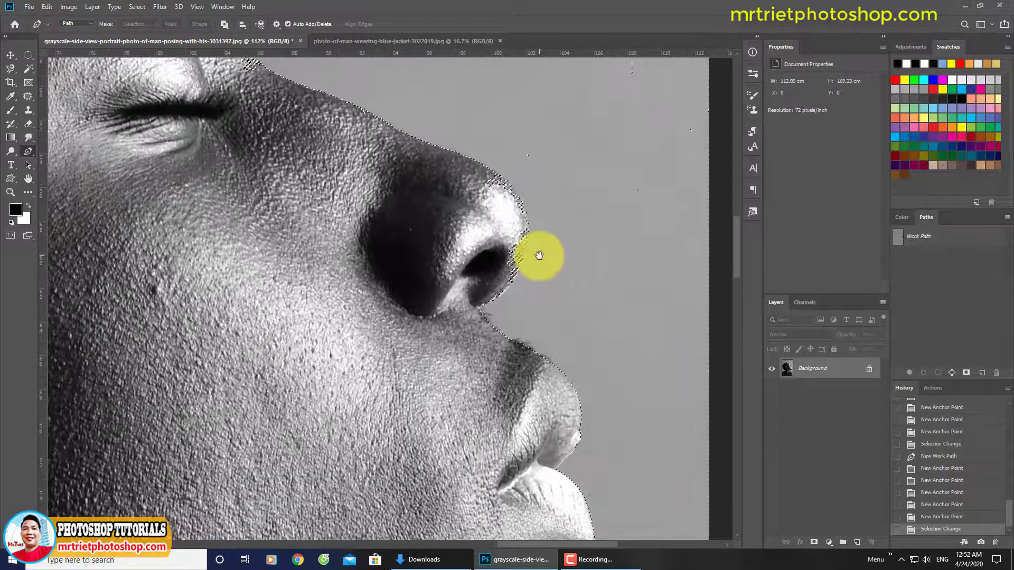
{"action": "left_click", "coordinate": [460, 156]}
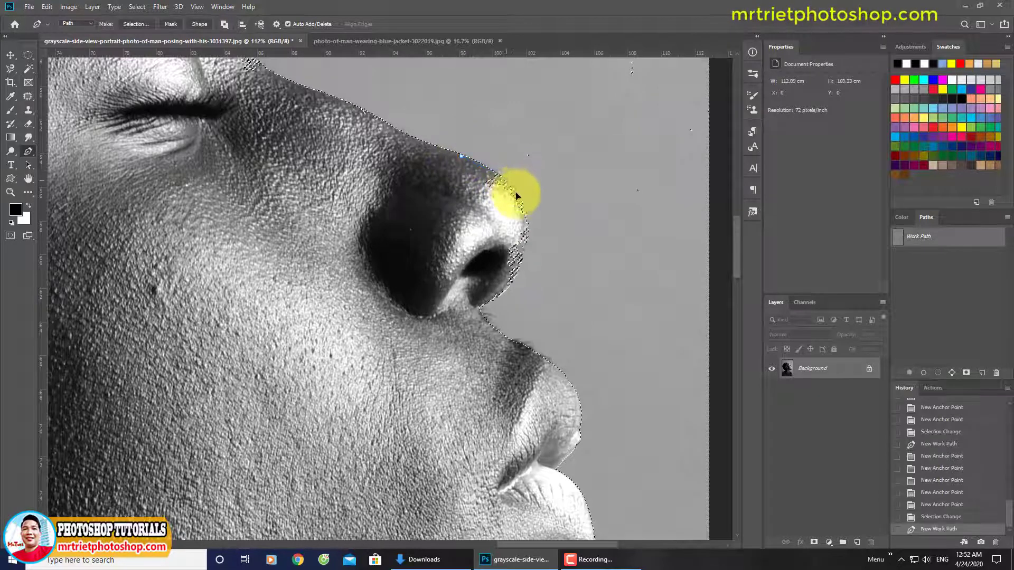
{"action": "left_click", "coordinate": [516, 196]}
{"action": "left_click_drag", "start_coordinate": [512, 281], "coordinate": [479, 317]}
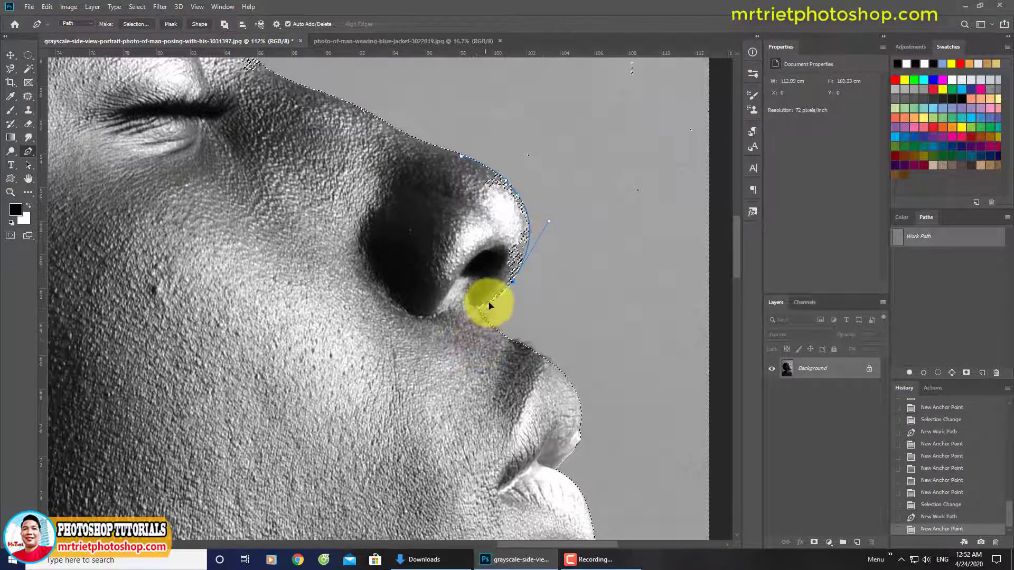
{"action": "left_click", "coordinate": [429, 192]}
{"action": "left_click", "coordinate": [446, 166]}
{"action": "key", "text": "ctrl+Return"}
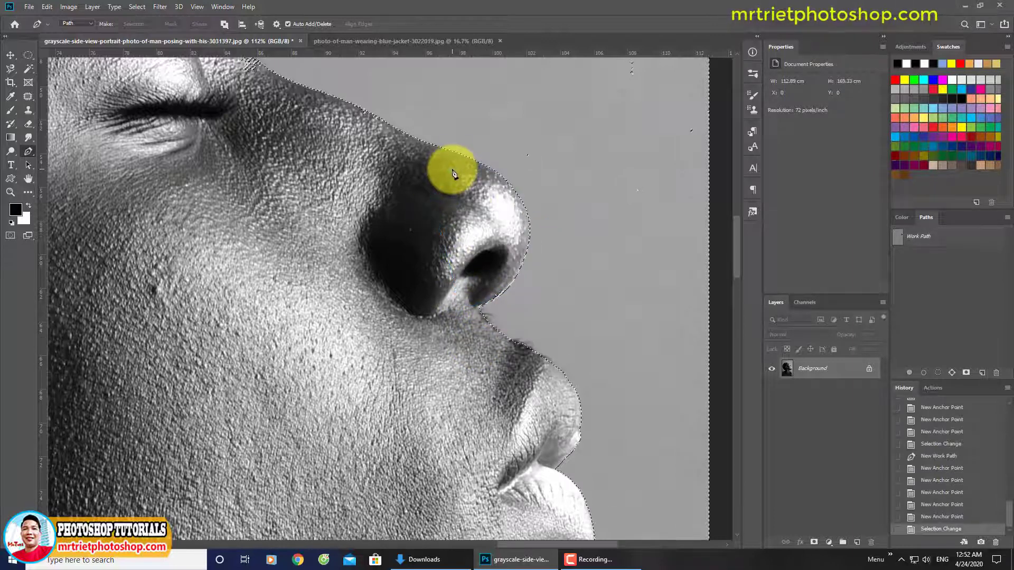
- Add the unselected background specks in front of the nose and forehead to the selection with the Patch Tool, undoing the first outline
{"action": "left_click_drag", "start_coordinate": [461, 207], "coordinate": [447, 256]}
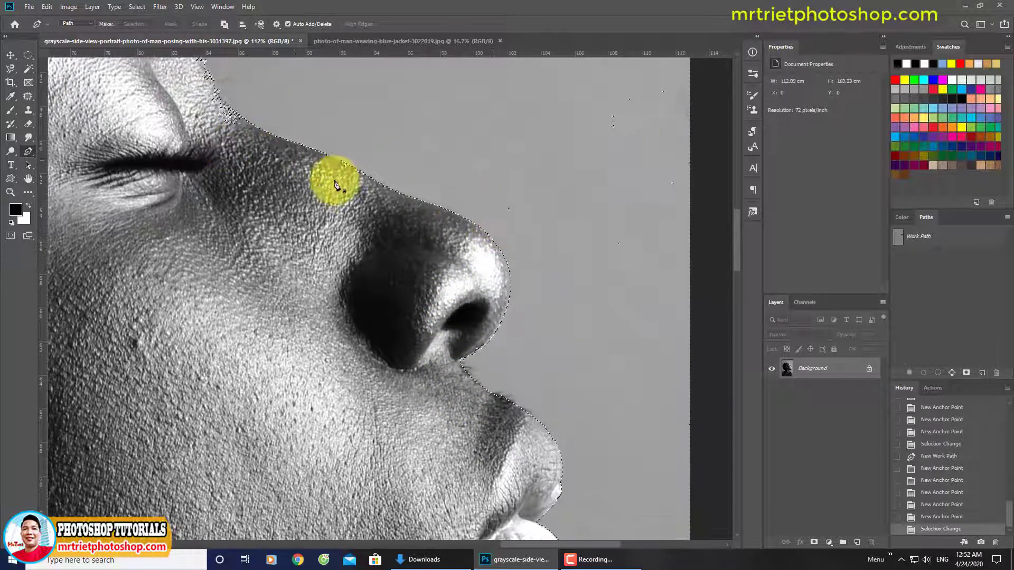
{"action": "left_click", "coordinate": [28, 96]}
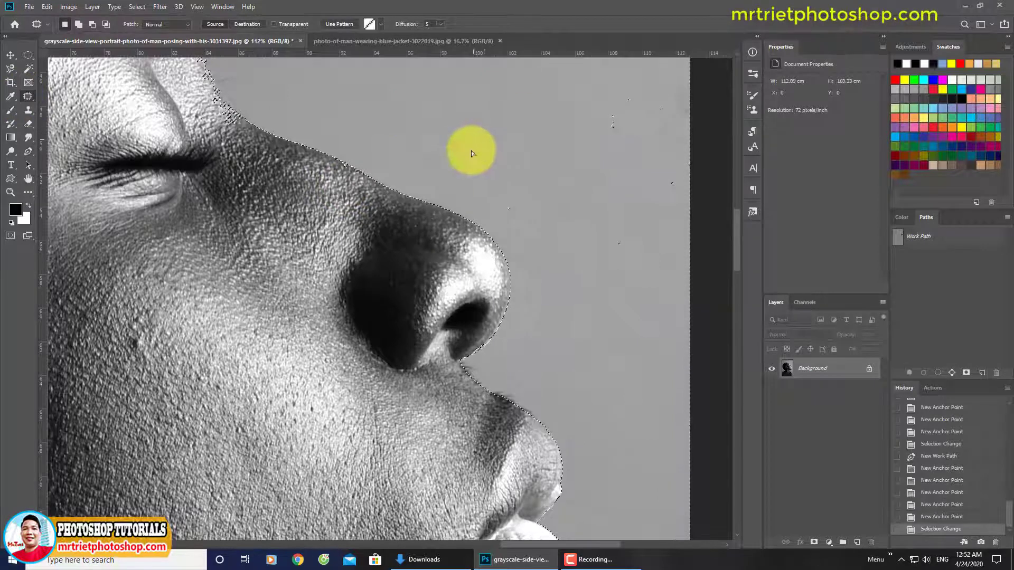
{"action": "mouse_move", "coordinate": [468, 150]}
{"action": "left_mouse_down"}
{"action": "mouse_move", "coordinate": [489, 215]}
{"action": "mouse_move", "coordinate": [742, 75]}
{"action": "mouse_move", "coordinate": [584, 113]}
{"action": "mouse_move", "coordinate": [667, 255]}
{"action": "left_mouse_up"}
{"action": "key", "text": "ctrl+z"}
{"action": "left_click_drag", "start_coordinate": [623, 211], "coordinate": [579, 123]}
{"action": "left_click_drag", "start_coordinate": [446, 136], "coordinate": [442, 347]}
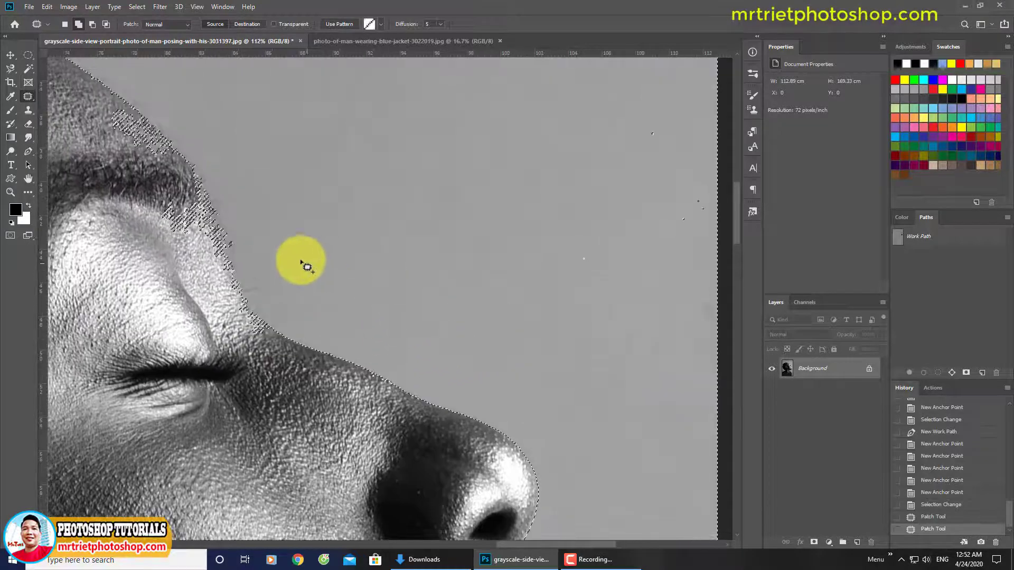
{"action": "mouse_move", "coordinate": [296, 285]}
{"action": "left_mouse_down"}
{"action": "mouse_move", "coordinate": [593, 291]}
{"action": "mouse_move", "coordinate": [657, 106]}
{"action": "left_mouse_up"}
{"action": "mouse_move", "coordinate": [568, 147]}
{"action": "left_mouse_down"}
{"action": "mouse_move", "coordinate": [702, 140]}
{"action": "mouse_move", "coordinate": [686, 143]}
{"action": "left_mouse_up"}
- Add the unselected specks in the upper-left corner of the photo's background to the selection with the Patch Tool
{"action": "scroll", "coordinate": [522, 229], "scroll_direction": "down", "scroll_amount": 3}
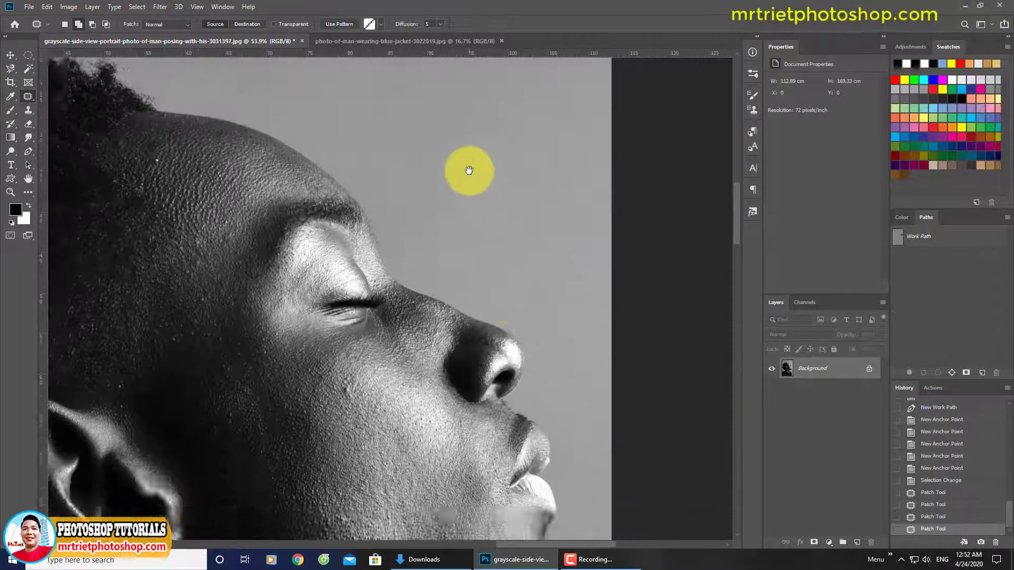
{"action": "left_click_drag", "start_coordinate": [468, 169], "coordinate": [538, 231]}
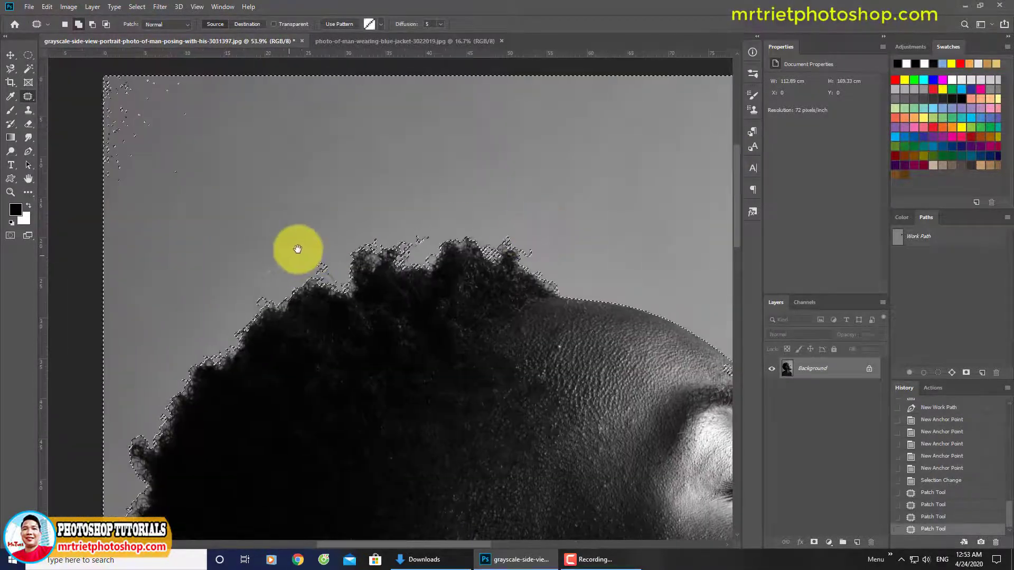
{"action": "mouse_move", "coordinate": [242, 102]}
{"action": "left_mouse_down"}
{"action": "mouse_move", "coordinate": [191, 274]}
{"action": "mouse_move", "coordinate": [106, 287]}
{"action": "left_mouse_up"}
{"action": "mouse_move", "coordinate": [239, 182]}
{"action": "left_mouse_down"}
{"action": "mouse_move", "coordinate": [258, 153]}
{"action": "mouse_move", "coordinate": [290, 276]}
{"action": "mouse_move", "coordinate": [331, 272]}
{"action": "mouse_move", "coordinate": [276, 188]}
{"action": "mouse_move", "coordinate": [307, 334]}
{"action": "left_mouse_up"}
- Subtract the skin at the eyebrow and nose bridge from the selection with the Magnetic Lasso, and add back the background beside it
{"action": "scroll", "coordinate": [308, 334], "scroll_direction": "down", "scroll_amount": 3}
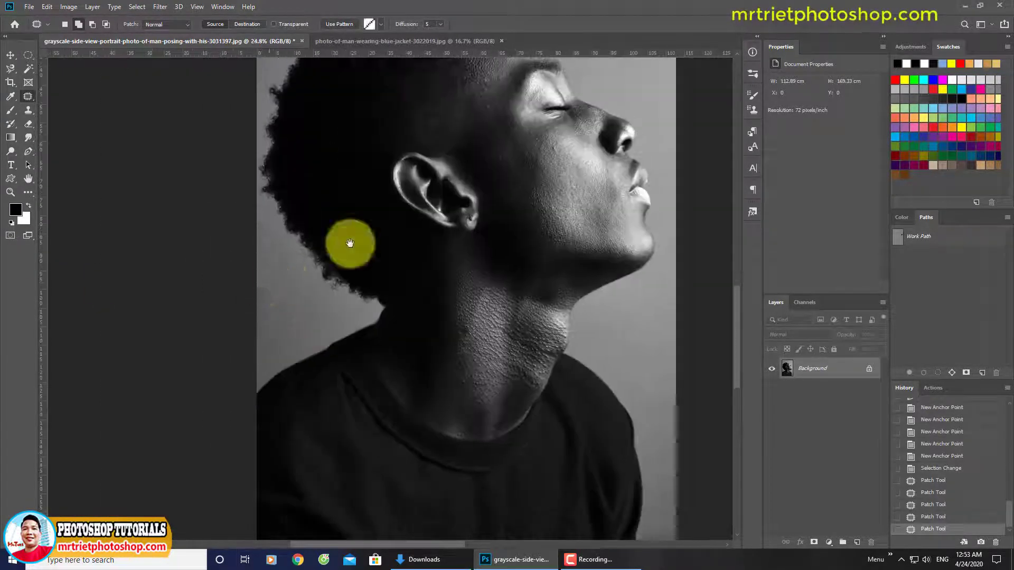
{"action": "scroll", "coordinate": [351, 324], "scroll_direction": "up", "scroll_amount": 3}
{"action": "scroll", "coordinate": [383, 293], "scroll_direction": "up", "scroll_amount": 1}
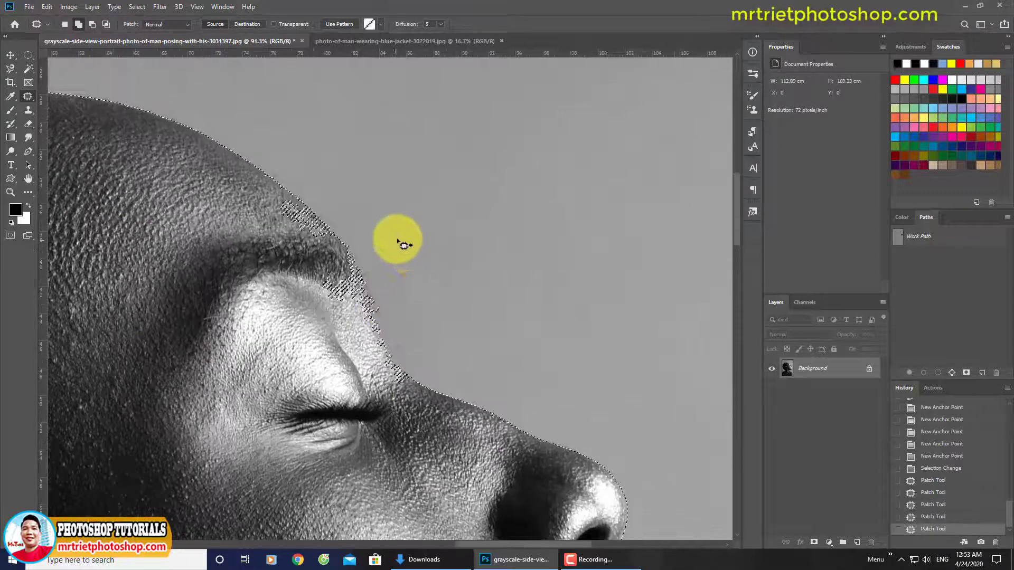
{"action": "key", "text": "l"}
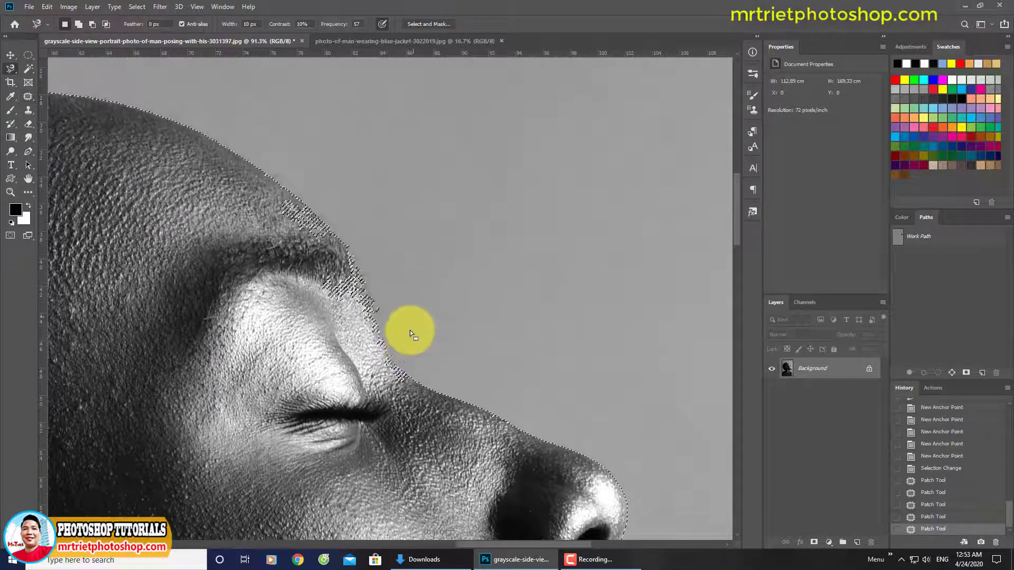
{"action": "left_click", "coordinate": [409, 377]}
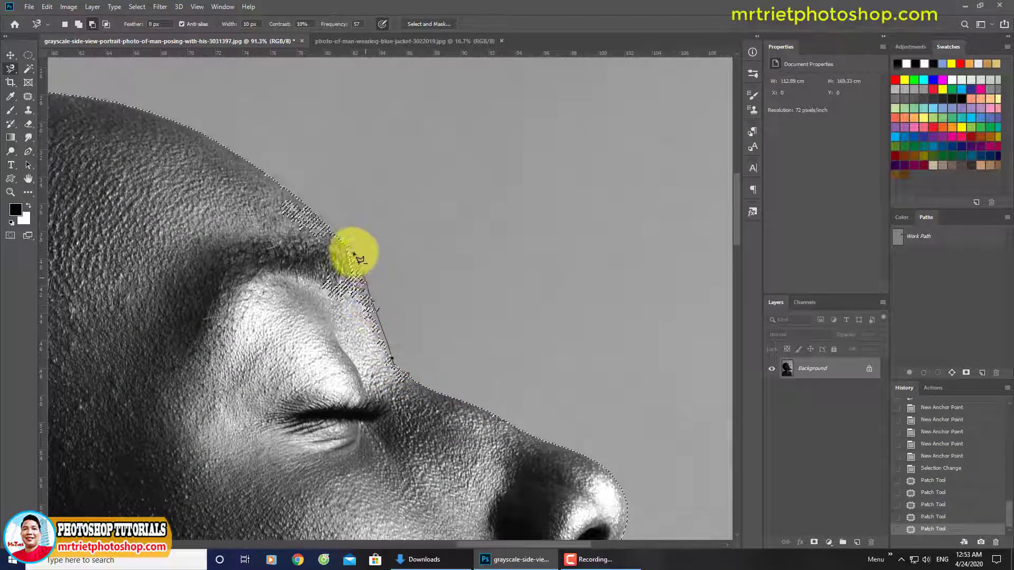
{"action": "mouse_move", "coordinate": [312, 211]}
{"action": "left_mouse_down"}
{"action": "mouse_move", "coordinate": [253, 182]}
{"action": "mouse_move", "coordinate": [211, 225]}
{"action": "mouse_move", "coordinate": [374, 402]}
{"action": "left_mouse_up"}
{"action": "left_click", "coordinate": [411, 405]}
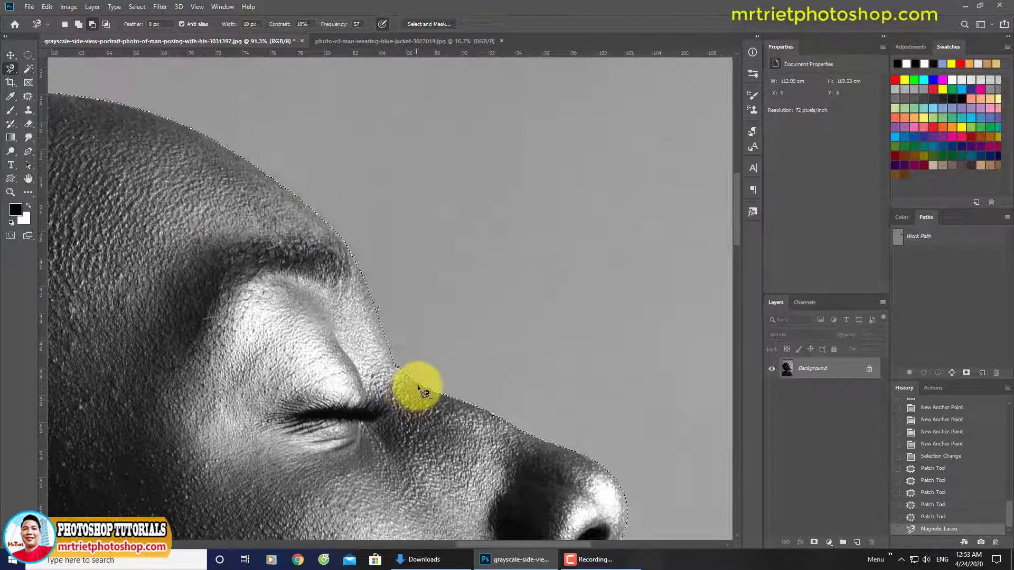
{"action": "mouse_move", "coordinate": [393, 373]}
{"action": "left_mouse_down"}
{"action": "mouse_move", "coordinate": [418, 407]}
{"action": "mouse_move", "coordinate": [396, 324]}
{"action": "left_mouse_up"}
{"action": "mouse_move", "coordinate": [368, 285]}
{"action": "left_mouse_down"}
{"action": "mouse_move", "coordinate": [378, 320]}
{"action": "mouse_move", "coordinate": [415, 314]}
{"action": "mouse_move", "coordinate": [432, 274]}
{"action": "mouse_move", "coordinate": [389, 279]}
{"action": "left_mouse_up"}
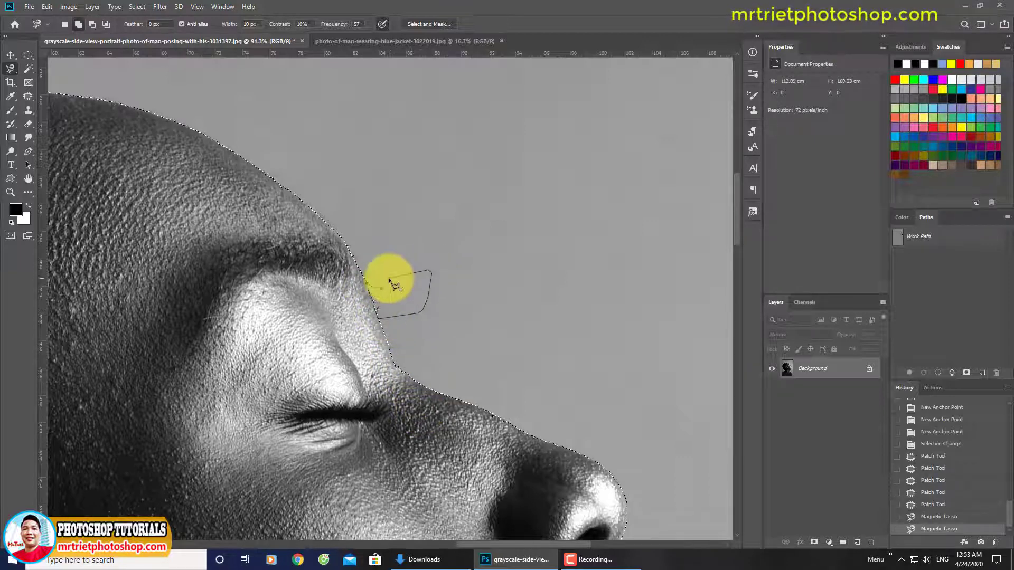
- Invert the selection so it covers the man, and open Select and Mask
{"action": "key", "text": "ctrl+0"}
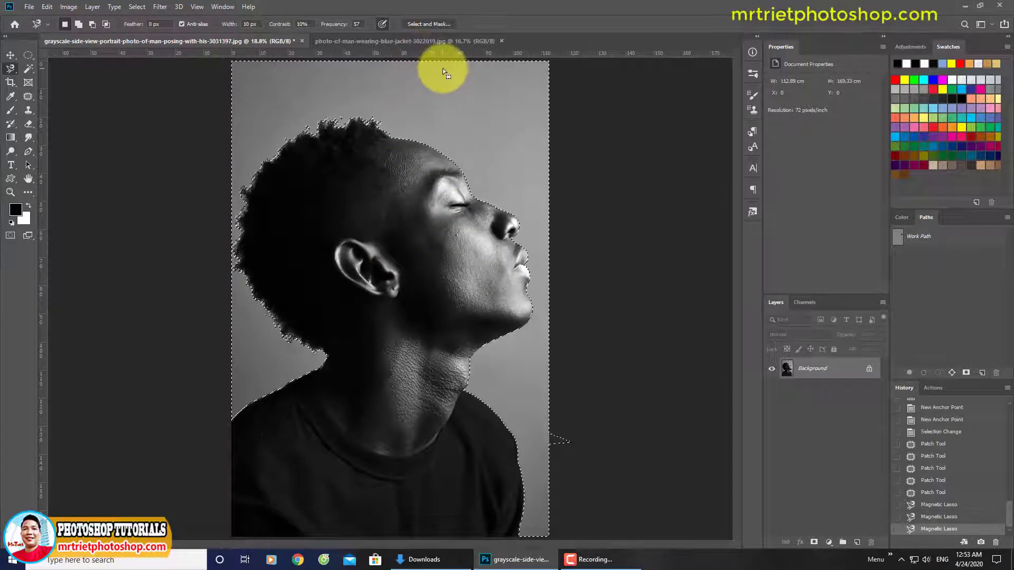
{"action": "left_click", "coordinate": [137, 6]}
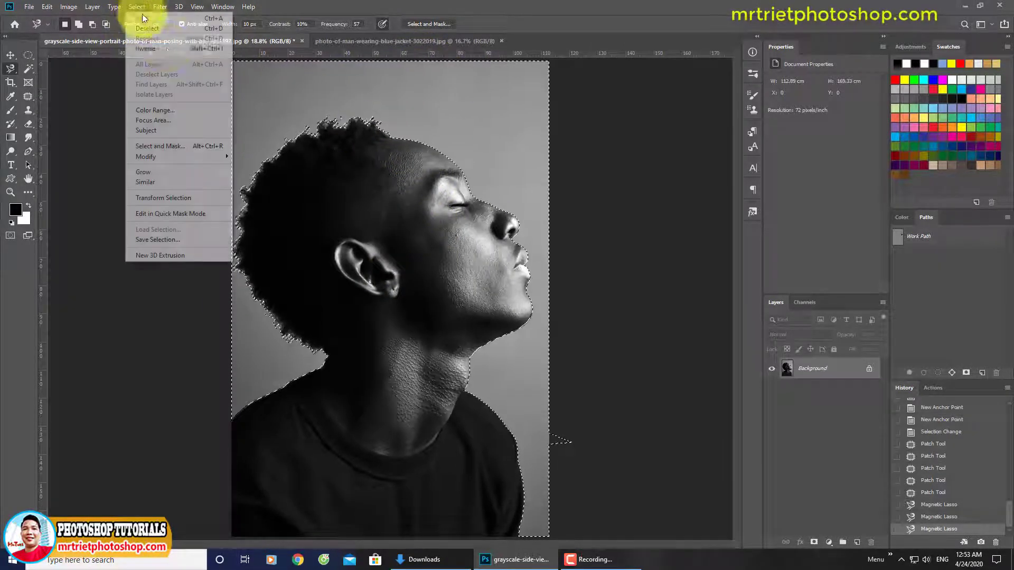
{"action": "left_click", "coordinate": [166, 48]}
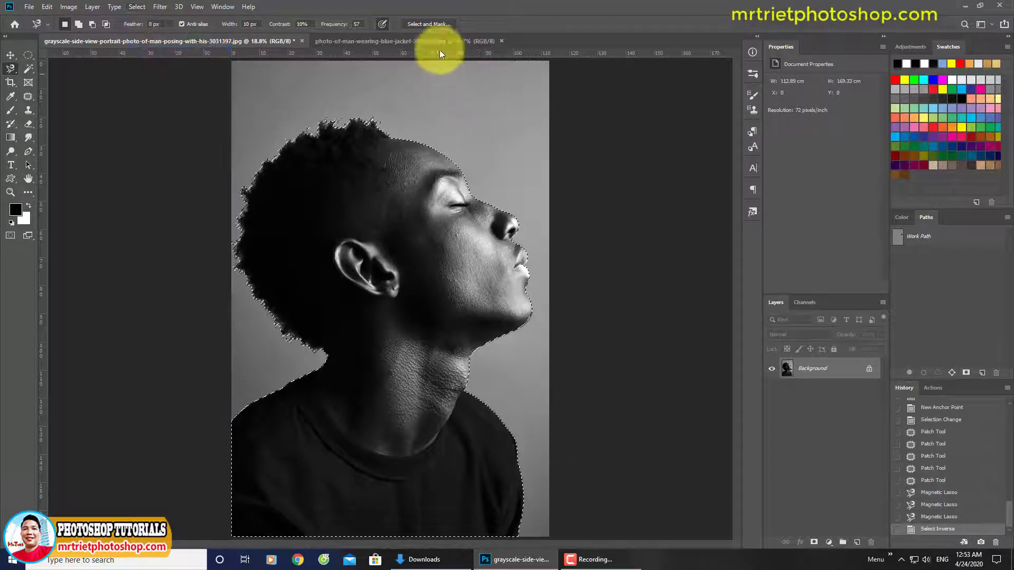
{"action": "left_click", "coordinate": [426, 24]}
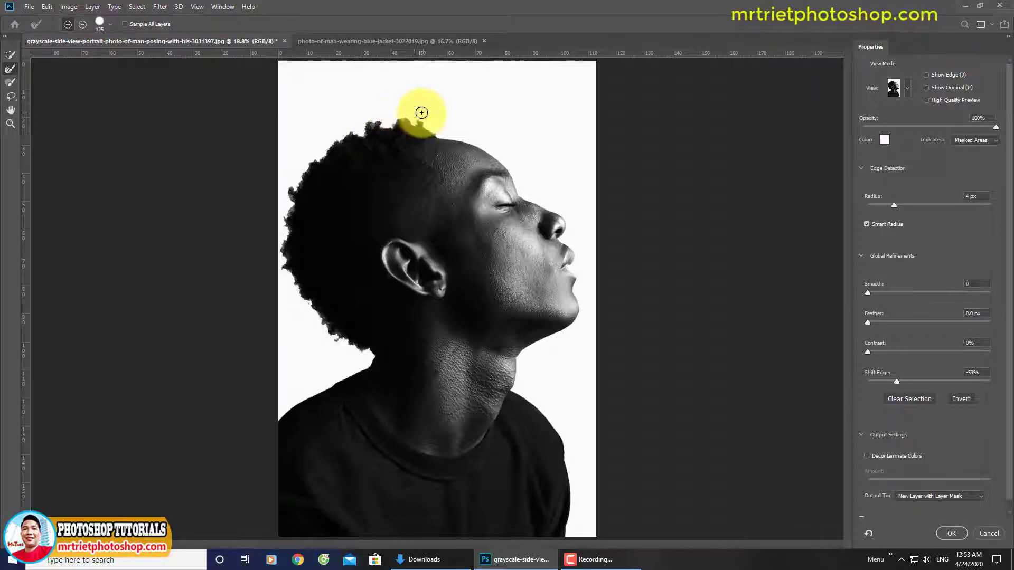
- Refine the curly hair's outline from the front hairline over the crown to the nape with the Refine Edge Brush at varying sizes
{"action": "left_click_drag", "start_coordinate": [422, 113], "coordinate": [319, 140]}
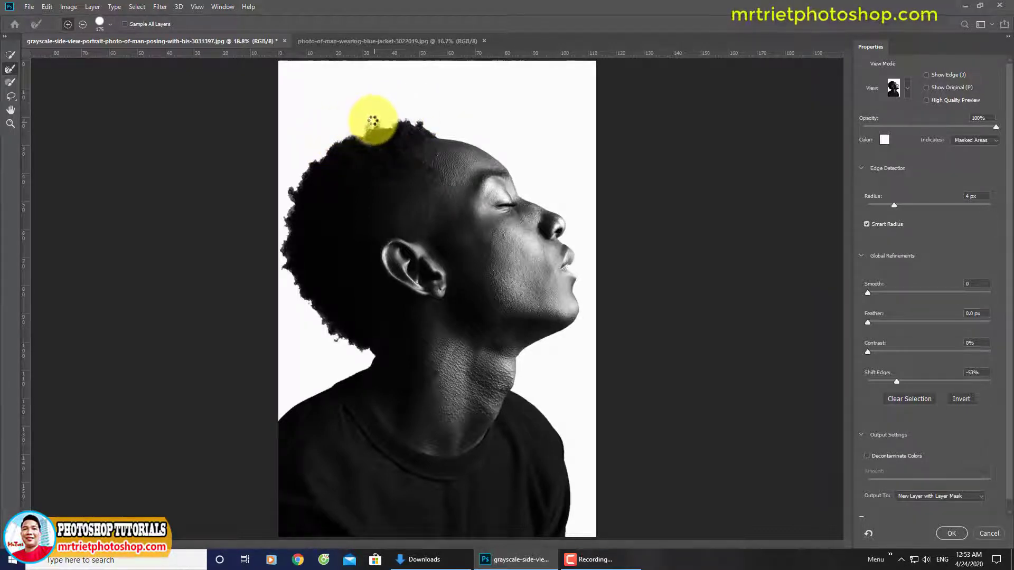
{"action": "left_click_drag", "start_coordinate": [373, 121], "coordinate": [315, 146]}
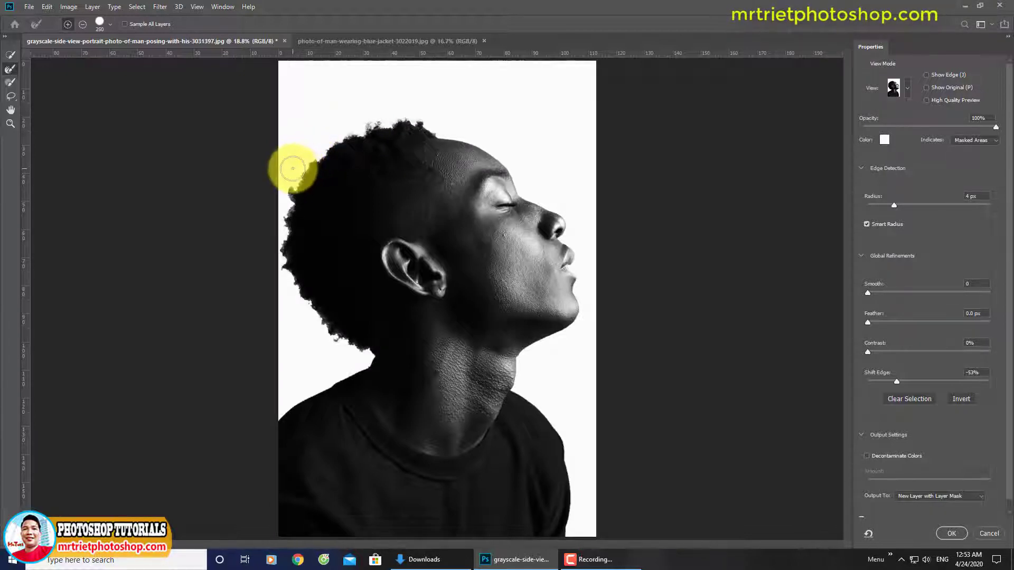
{"action": "mouse_move", "coordinate": [290, 177]}
{"action": "left_mouse_down"}
{"action": "mouse_move", "coordinate": [273, 225]}
{"action": "mouse_move", "coordinate": [282, 262]}
{"action": "left_mouse_up"}
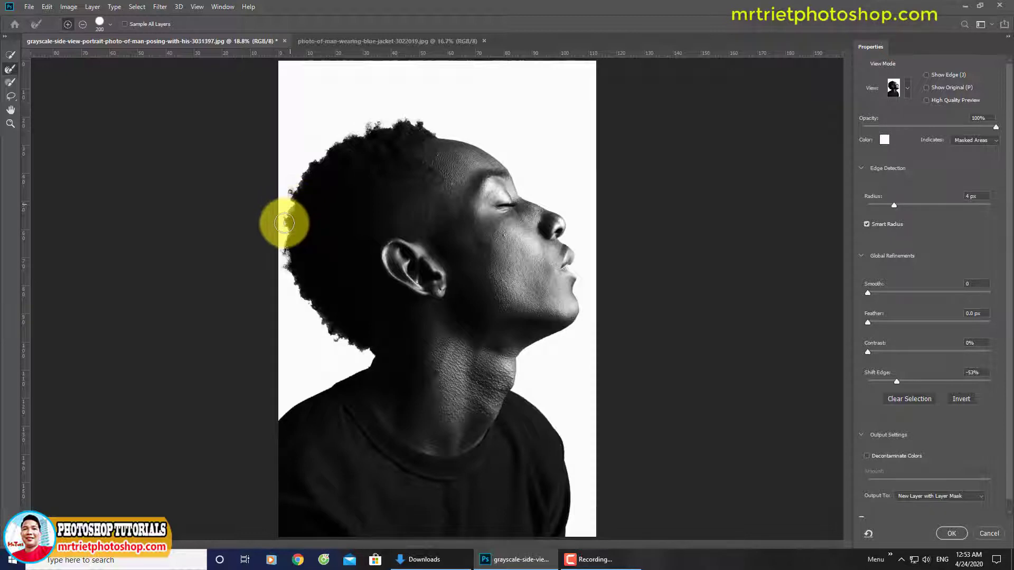
{"action": "mouse_move", "coordinate": [284, 223]}
{"action": "left_mouse_down"}
{"action": "mouse_move", "coordinate": [300, 306]}
{"action": "mouse_move", "coordinate": [299, 295]}
{"action": "mouse_move", "coordinate": [318, 330]}
{"action": "mouse_move", "coordinate": [343, 347]}
{"action": "left_mouse_up"}
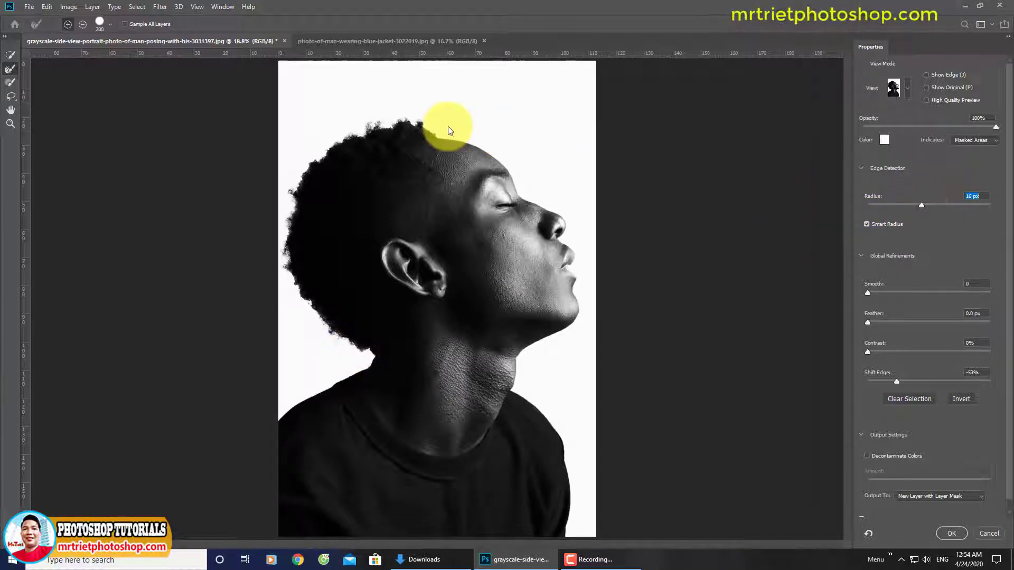
{"action": "key", "text": "bracketleft"}
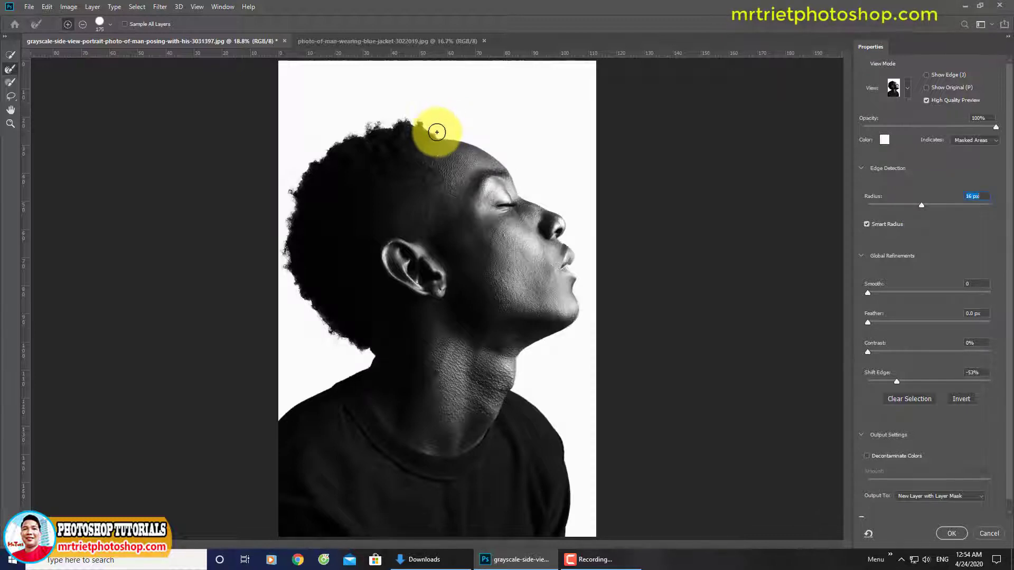
{"action": "left_click_drag", "start_coordinate": [436, 133], "coordinate": [400, 113]}
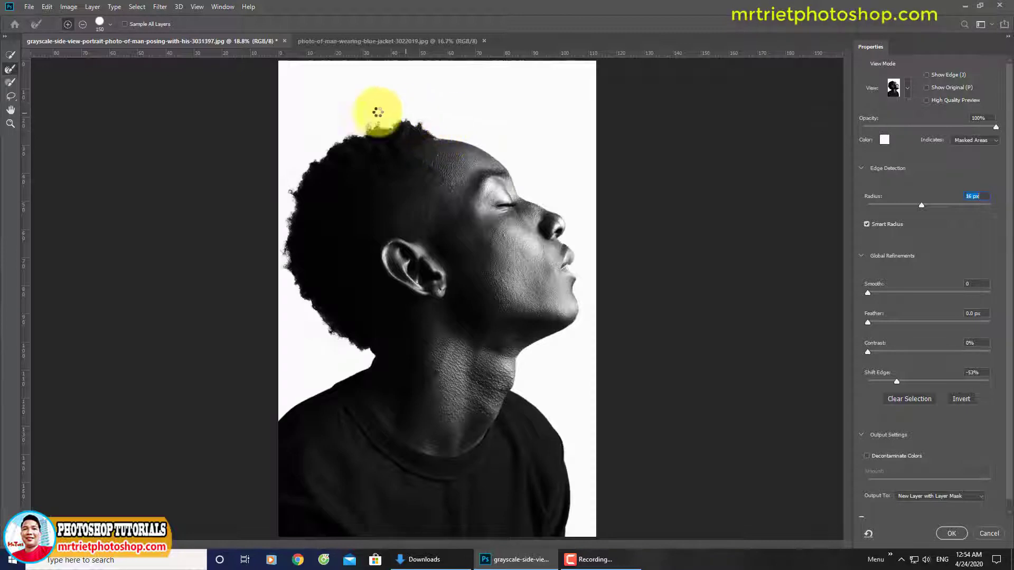
- Add the missing patch at the front hairline above the forehead to the selection with the Quick Selection Tool
{"action": "left_click", "coordinate": [11, 56]}
{"action": "left_click", "coordinate": [438, 138]}
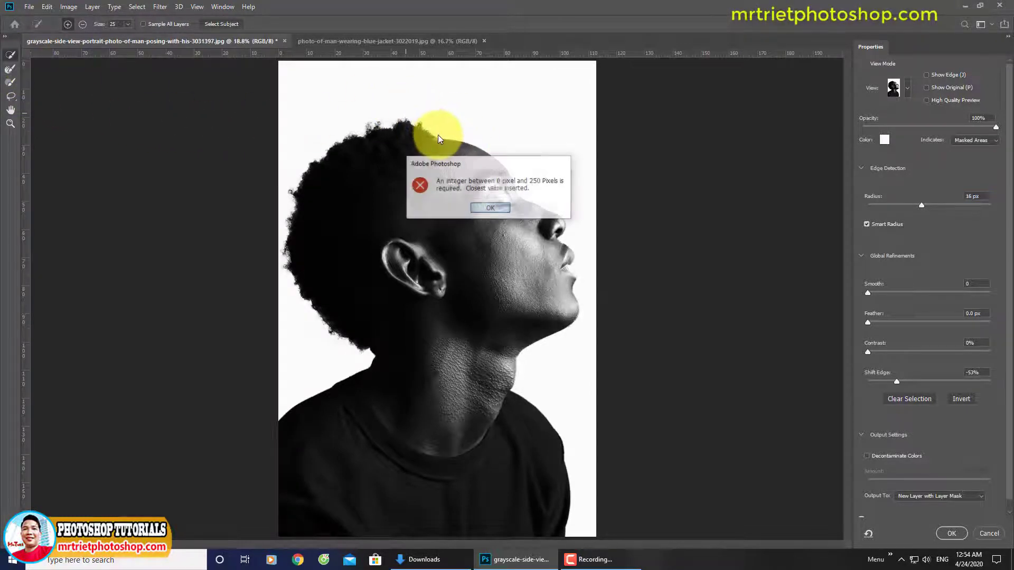
{"action": "key", "text": "Return"}
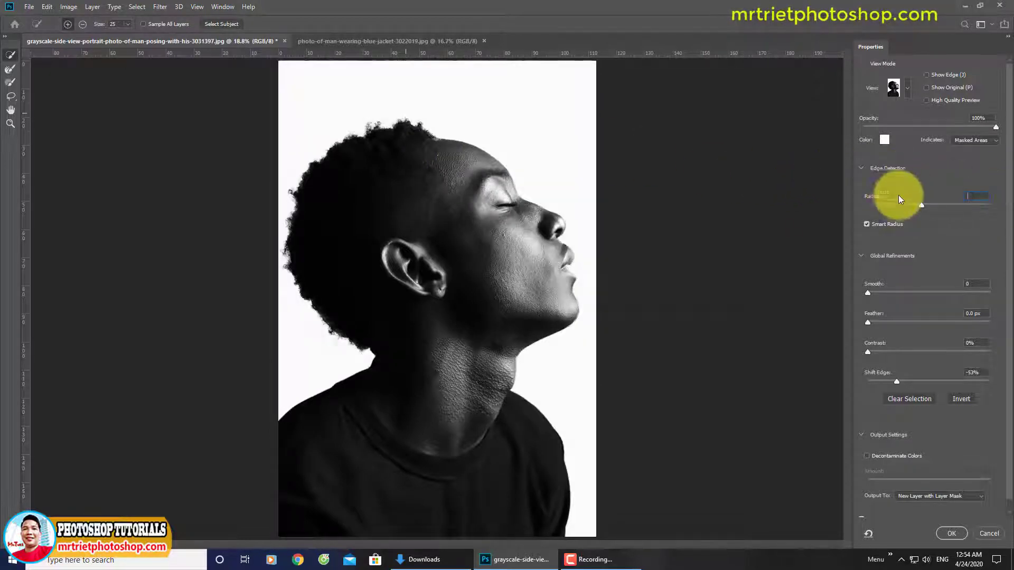
{"action": "left_click", "coordinate": [430, 127]}
{"action": "left_click", "coordinate": [438, 135]}
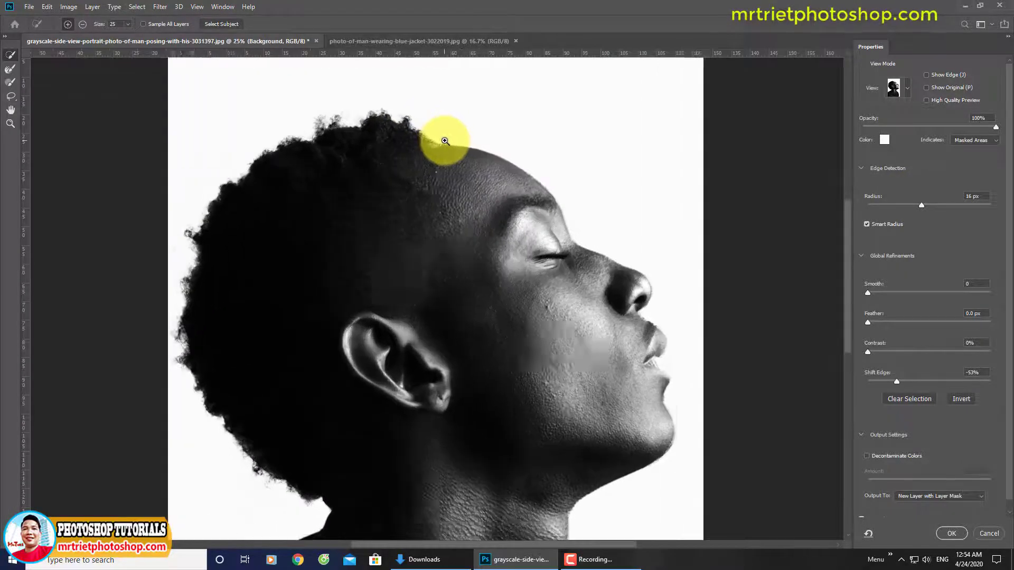
{"action": "left_click", "coordinate": [440, 136]}
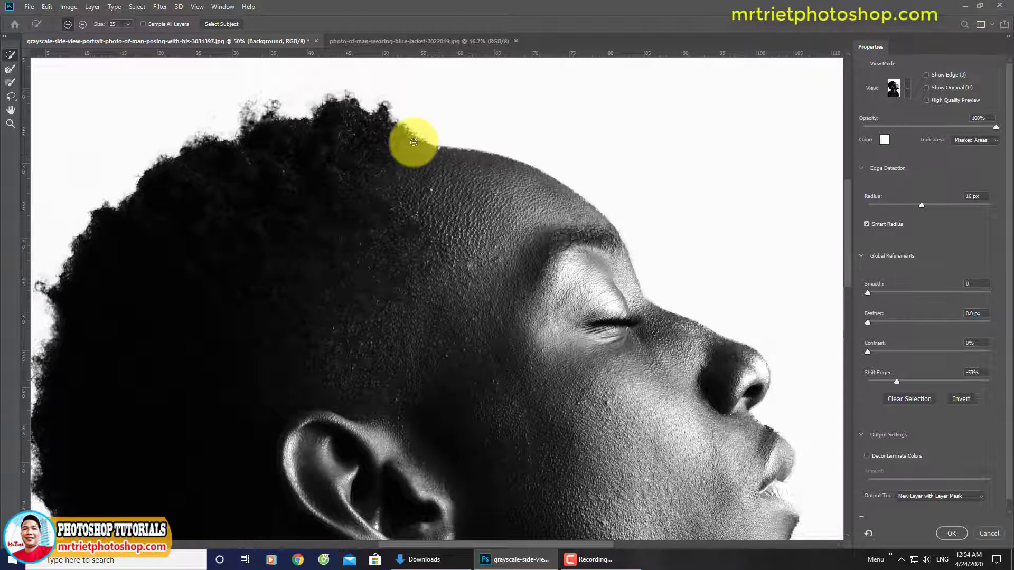
{"action": "mouse_move", "coordinate": [412, 145]}
{"action": "left_mouse_down"}
{"action": "mouse_move", "coordinate": [448, 167]}
{"action": "mouse_move", "coordinate": [446, 199]}
{"action": "left_mouse_up"}
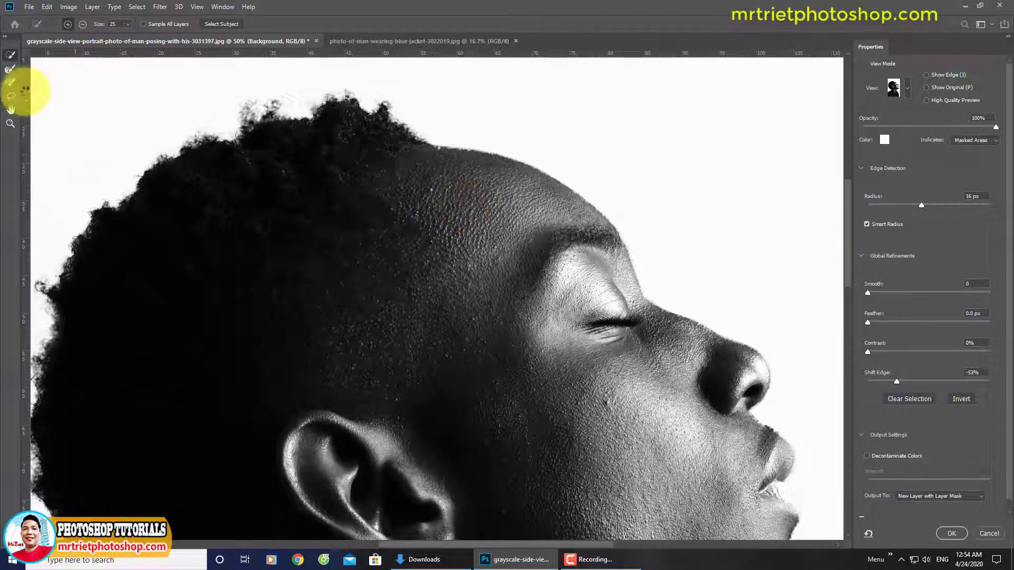
- Refine the hair edge at the crown with the Refine Edge Brush and output the cutout to a new layer with layer mask
{"action": "left_click", "coordinate": [11, 70]}
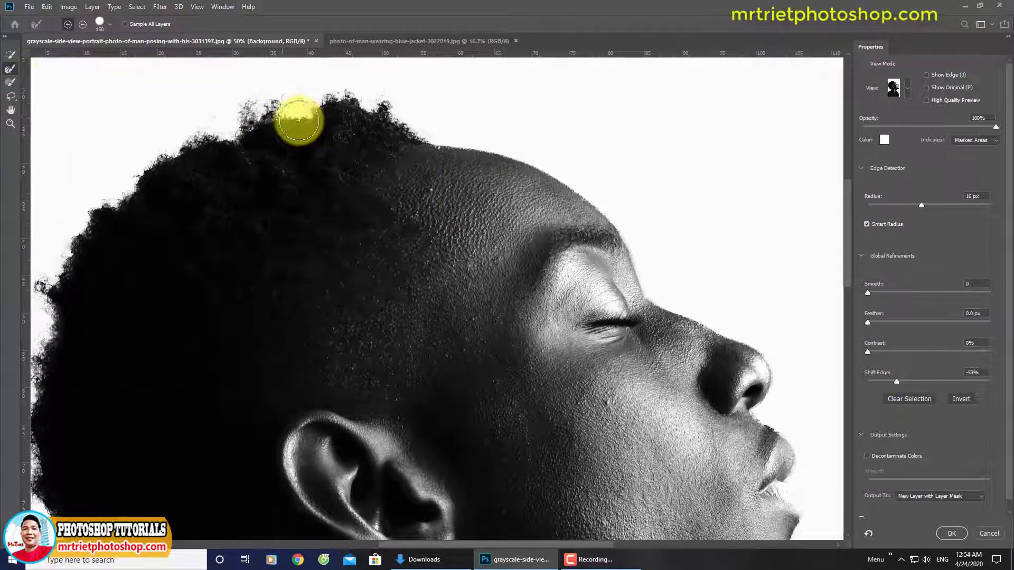
{"action": "mouse_move", "coordinate": [294, 113]}
{"action": "left_mouse_down"}
{"action": "mouse_move", "coordinate": [283, 100]}
{"action": "mouse_move", "coordinate": [351, 91]}
{"action": "mouse_move", "coordinate": [421, 111]}
{"action": "mouse_move", "coordinate": [332, 118]}
{"action": "mouse_move", "coordinate": [270, 154]}
{"action": "left_mouse_up"}
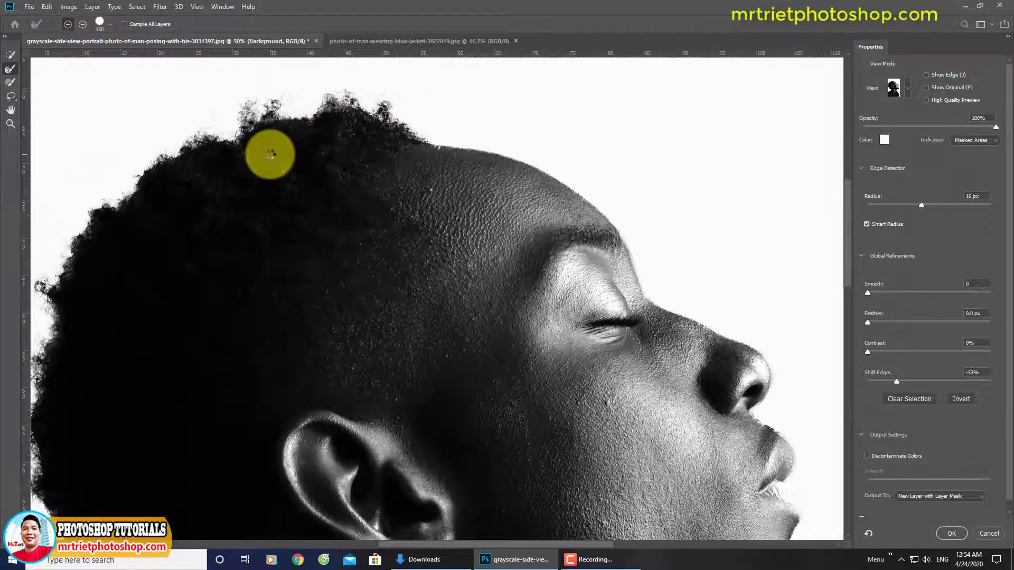
{"action": "key", "text": "ctrl+0"}
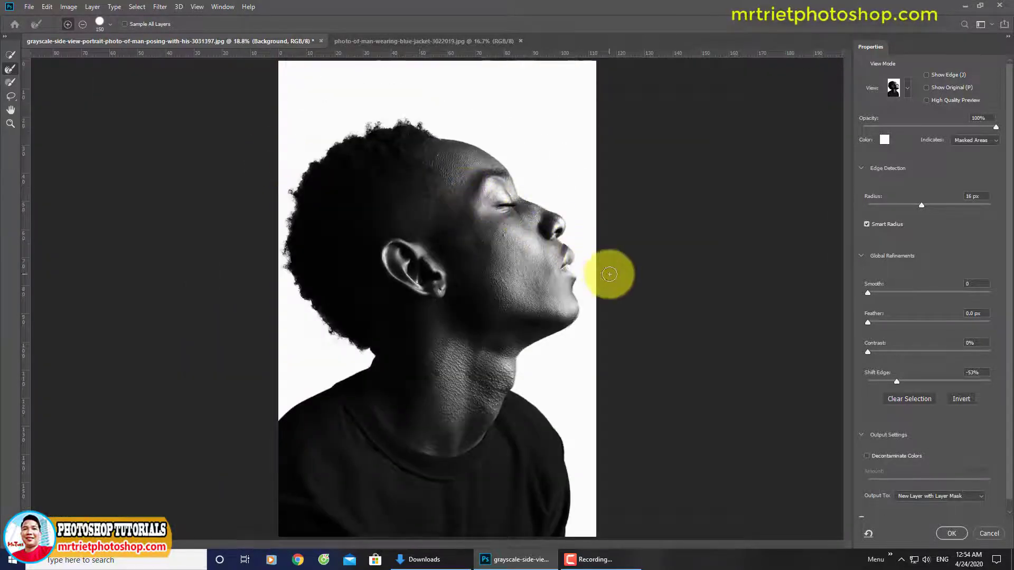
{"action": "left_click", "coordinate": [949, 533]}
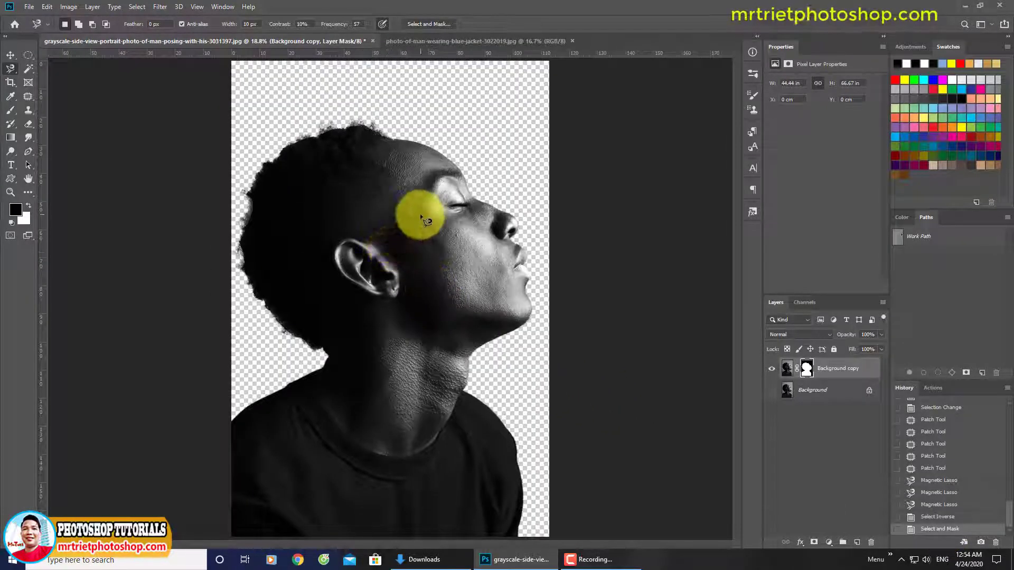
- Add a Solid Color fill layer in near-white fbf9f9 between the Background and the cutout layer
{"action": "left_click", "coordinate": [810, 393]}
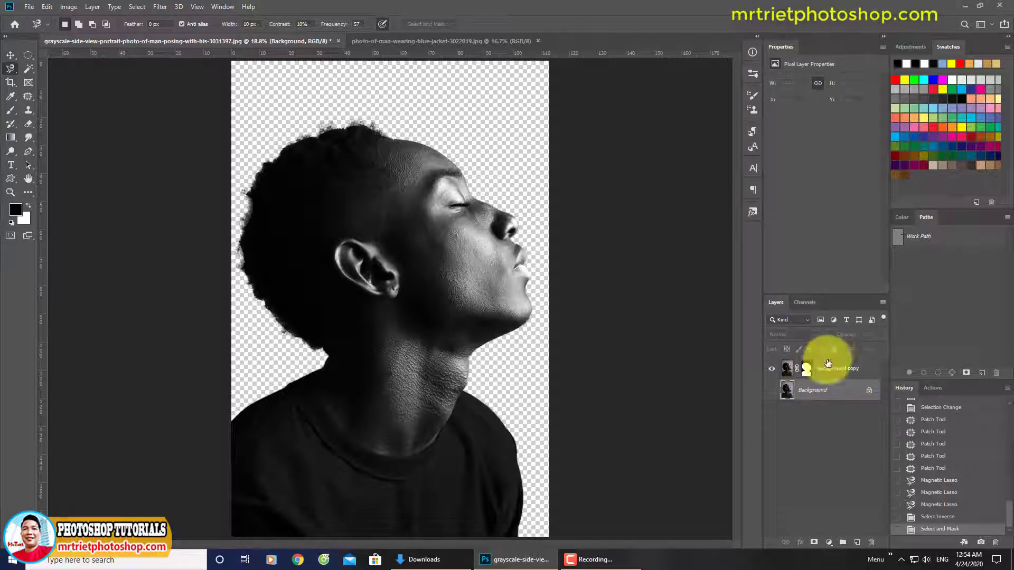
{"action": "left_click", "coordinate": [829, 542]}
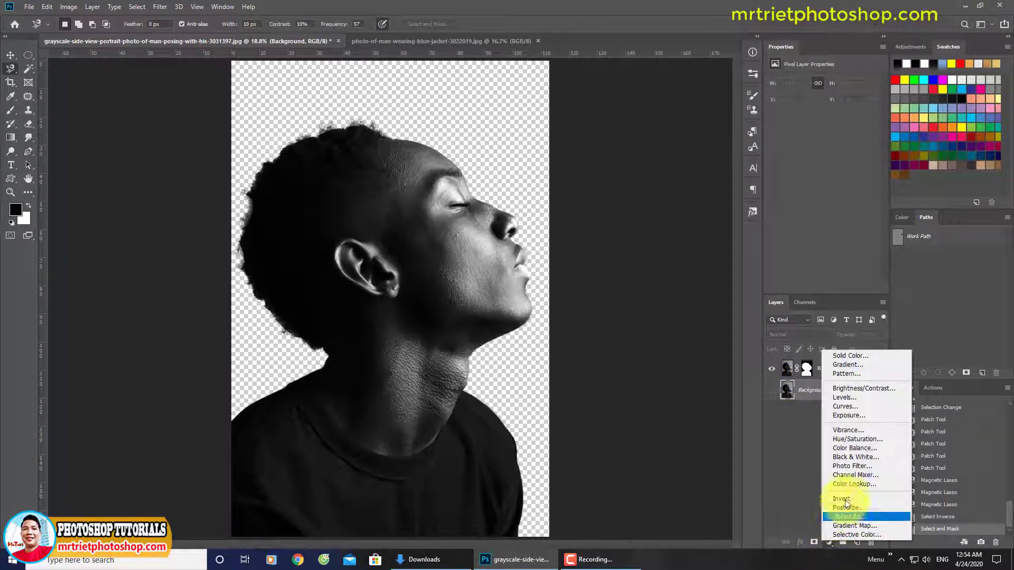
{"action": "left_click", "coordinate": [864, 358]}
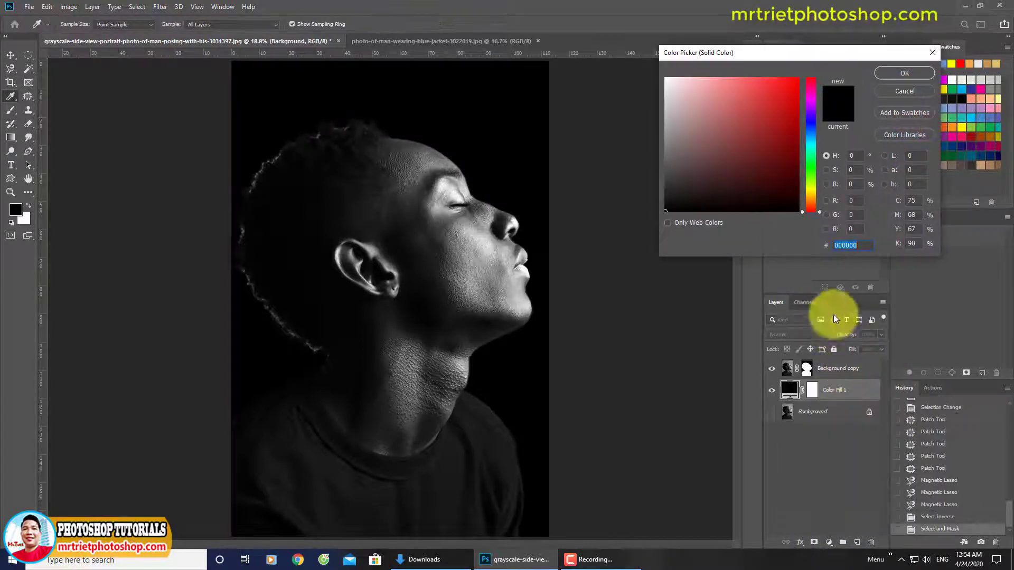
{"action": "left_click", "coordinate": [666, 79]}
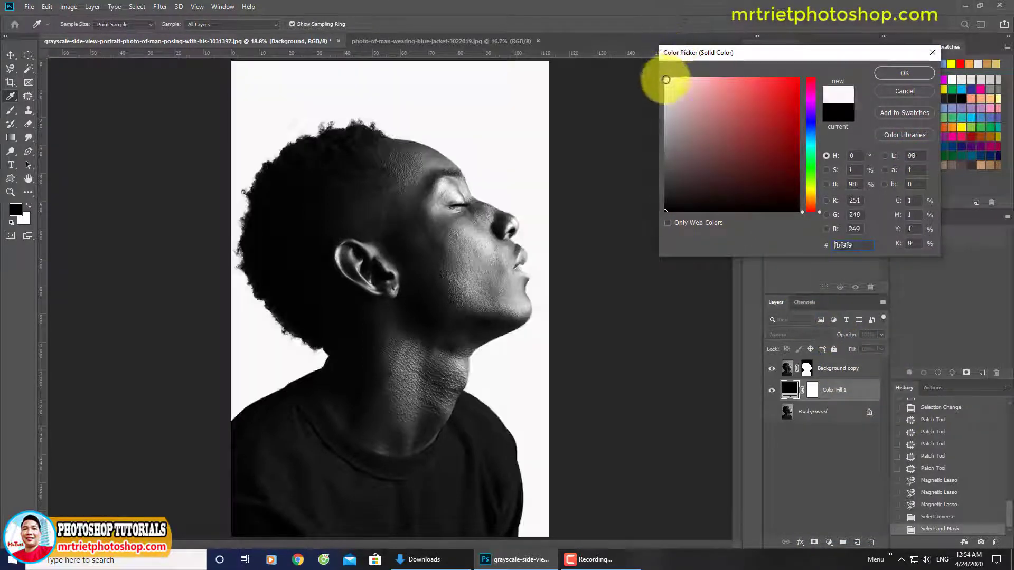
{"action": "left_click", "coordinate": [904, 74]}
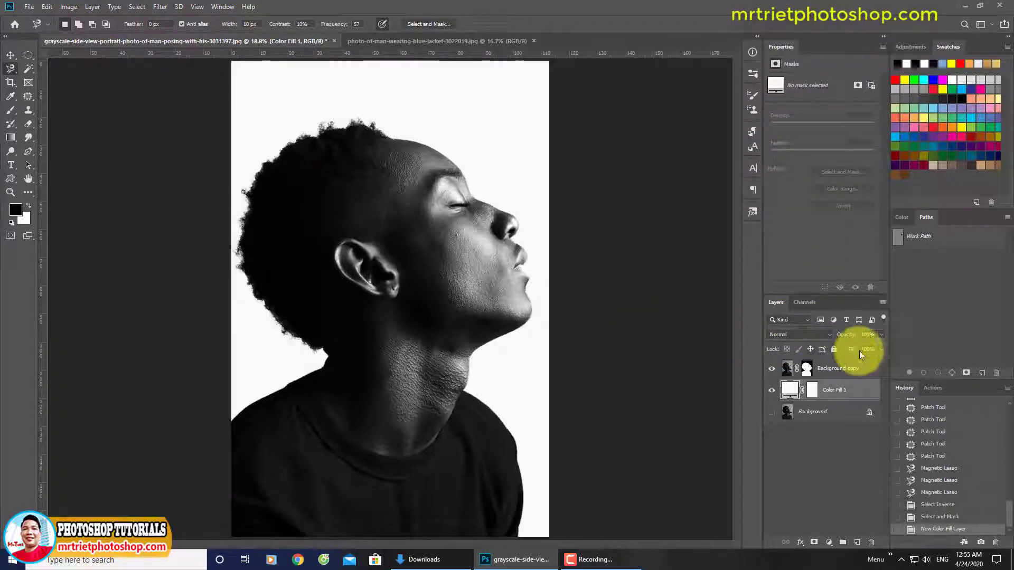
- Copy the entire blue-jacket landscape photo and paste it into the portrait document above the cutout layer
{"action": "left_click", "coordinate": [841, 368]}
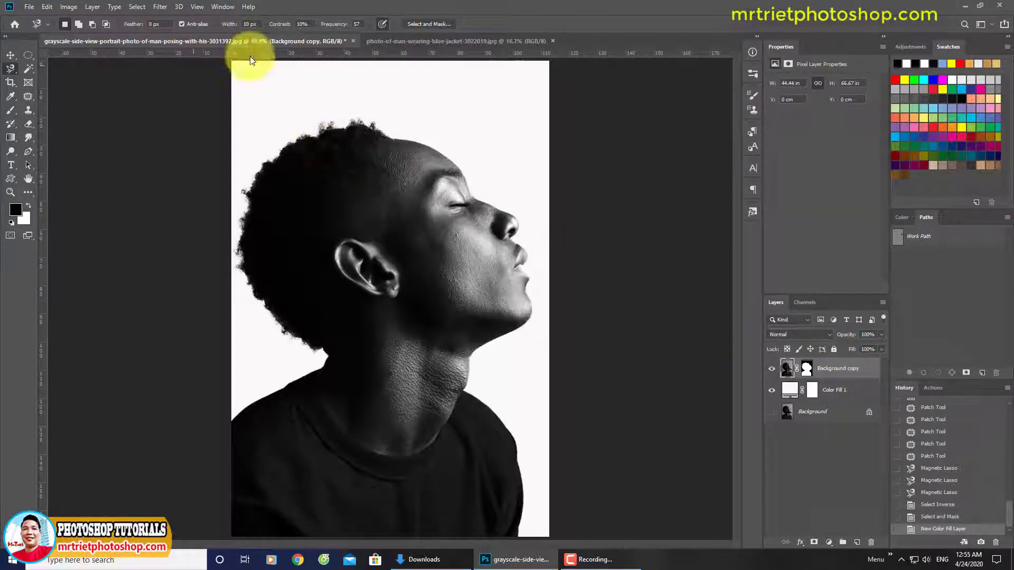
{"action": "left_click", "coordinate": [390, 40]}
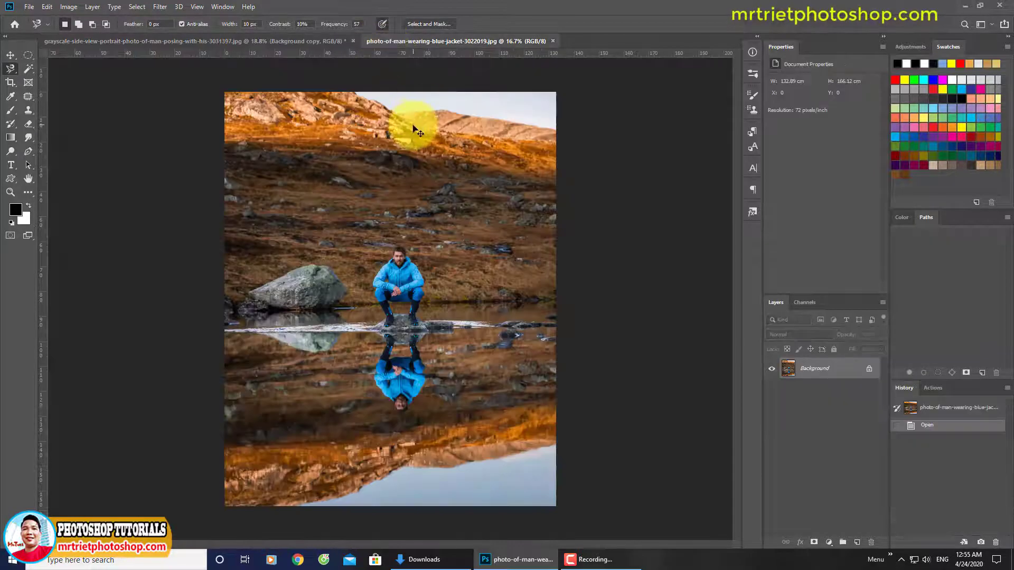
{"action": "key", "text": "ctrl+a"}
{"action": "left_click", "coordinate": [186, 41]}
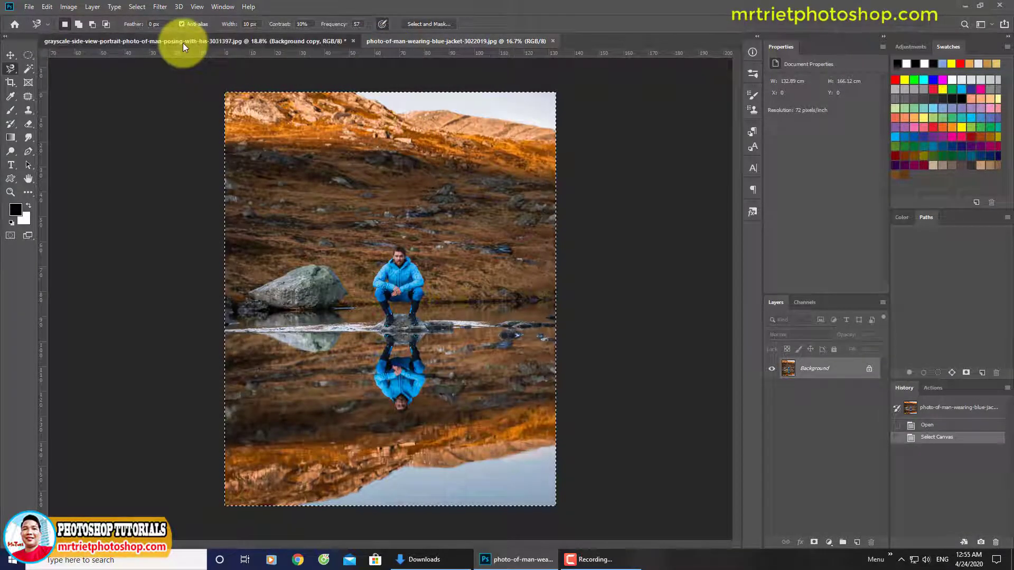
{"action": "key", "text": "ctrl+v"}
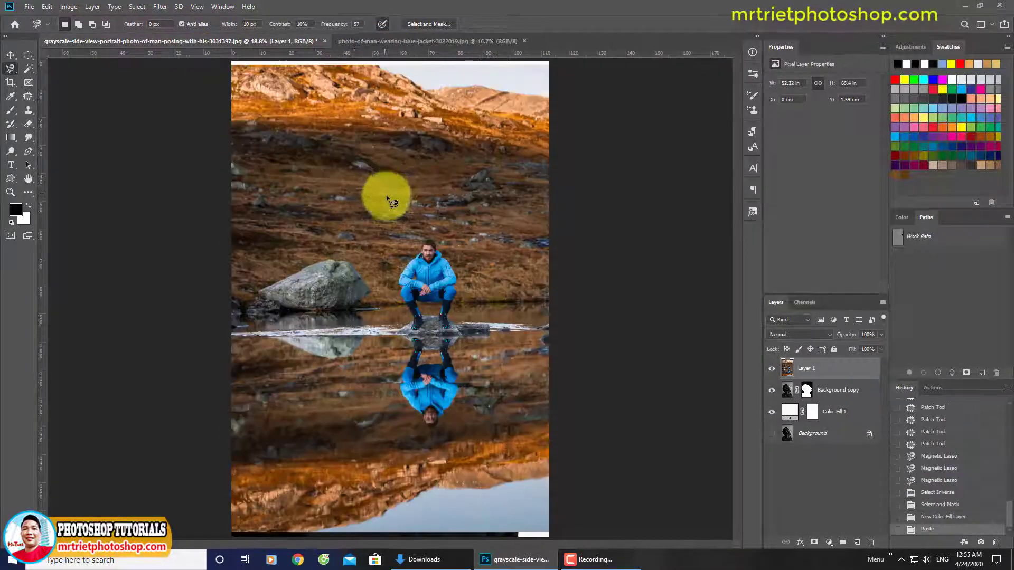
- At 50% opacity, scale the pasted landscape to about 117% and position it so the crouching man sits over the jaw and neck
{"action": "key", "text": "v"}
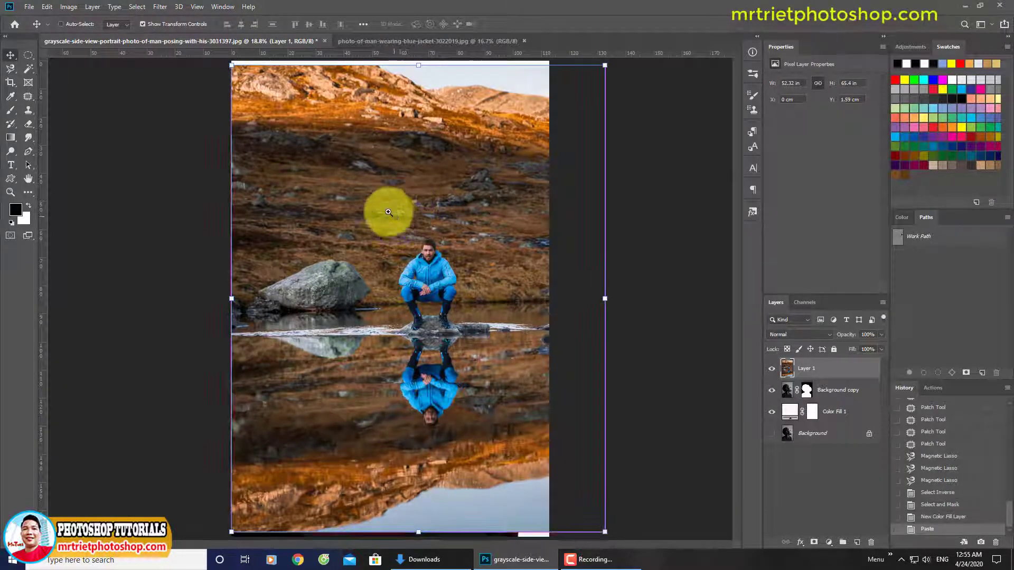
{"action": "key", "text": "ctrl+minus"}
{"action": "left_click_drag", "start_coordinate": [399, 210], "coordinate": [393, 205]}
{"action": "key", "text": "ctrl+minus"}
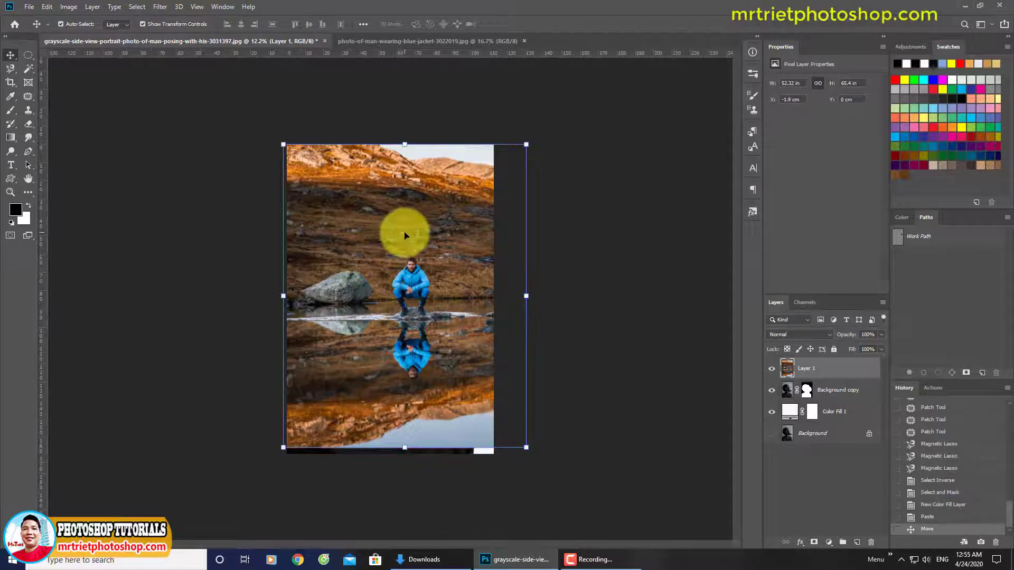
{"action": "key", "text": "5"}
{"action": "key", "text": "ctrl+plus"}
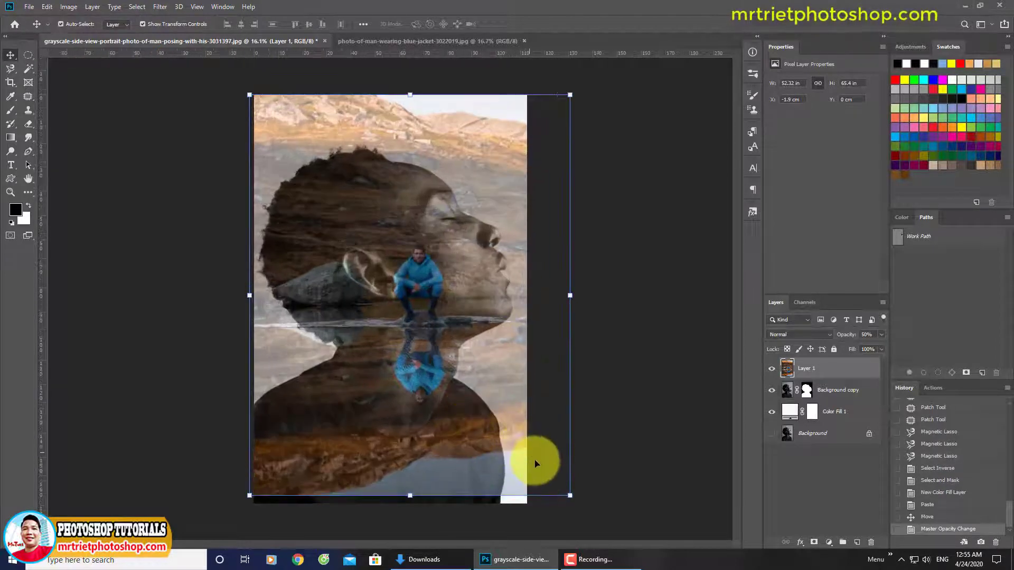
{"action": "left_click_drag", "start_coordinate": [573, 495], "coordinate": [638, 555]}
{"action": "left_click_drag", "start_coordinate": [452, 467], "coordinate": [414, 440]}
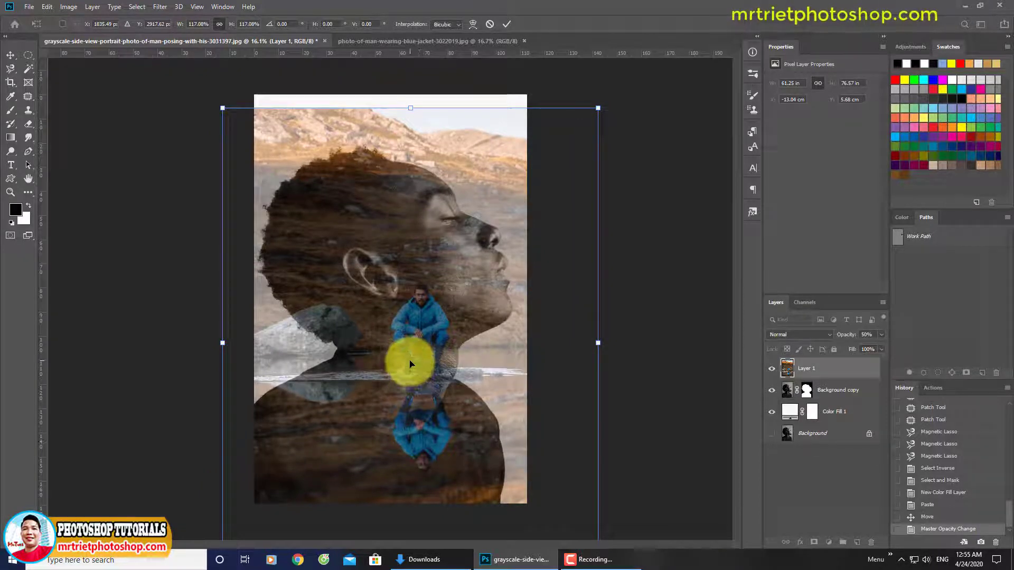
{"action": "key", "text": "Return"}
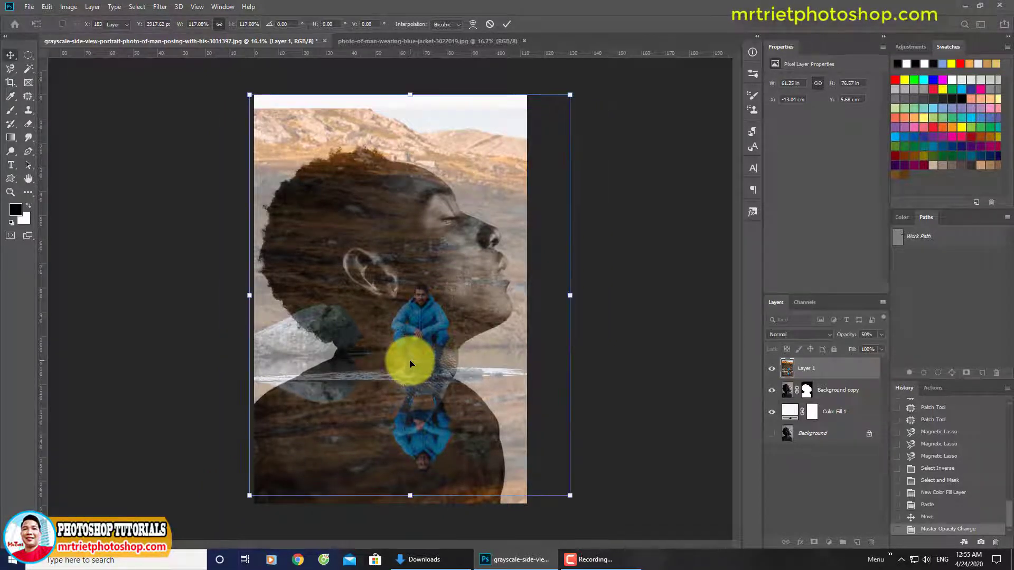
- Set the landscape layer to 100% opacity and Screen blending, and clip it to the cutout layer
{"action": "key", "text": "0"}
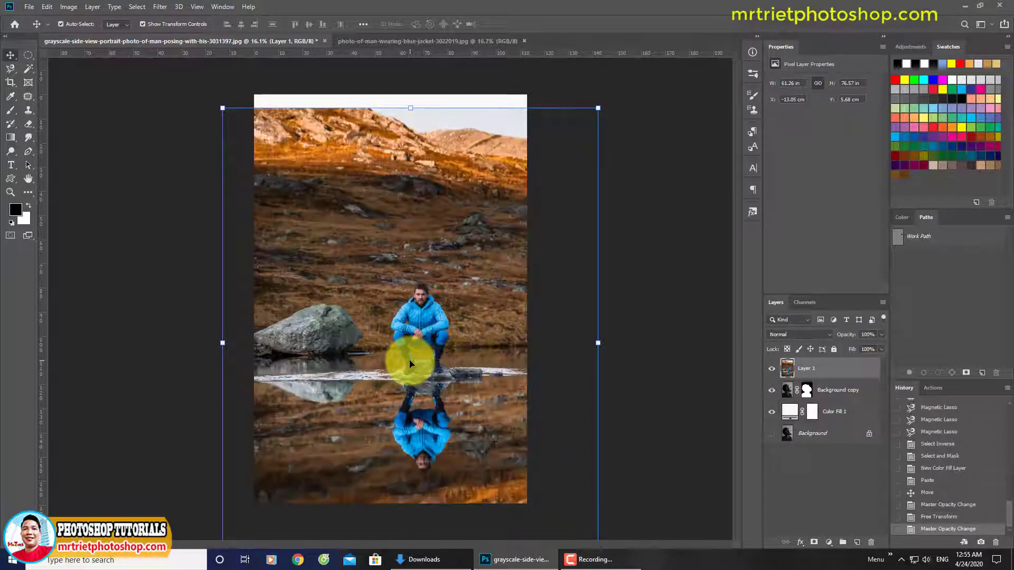
{"action": "left_click", "coordinate": [807, 334]}
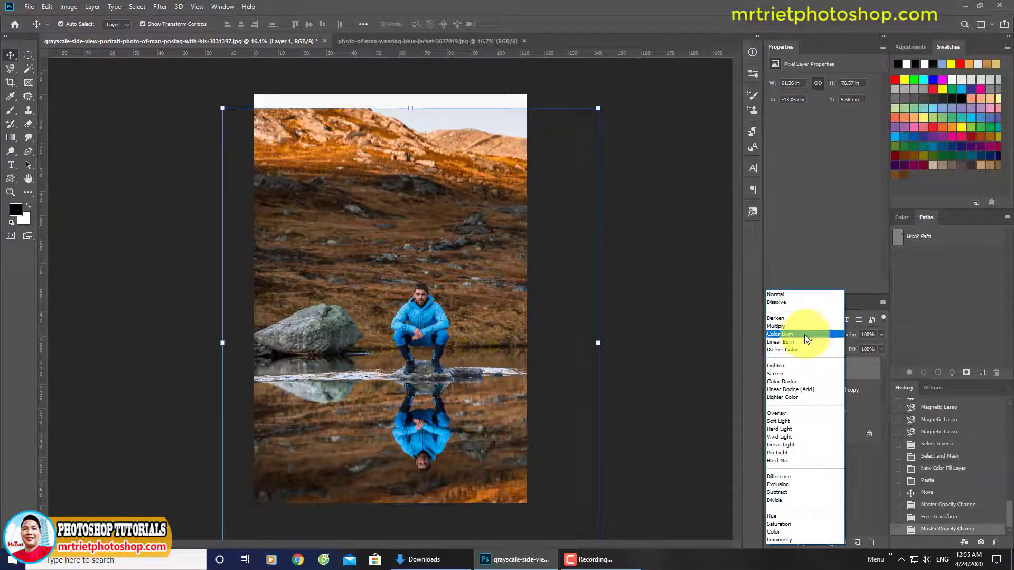
{"action": "left_click", "coordinate": [776, 373]}
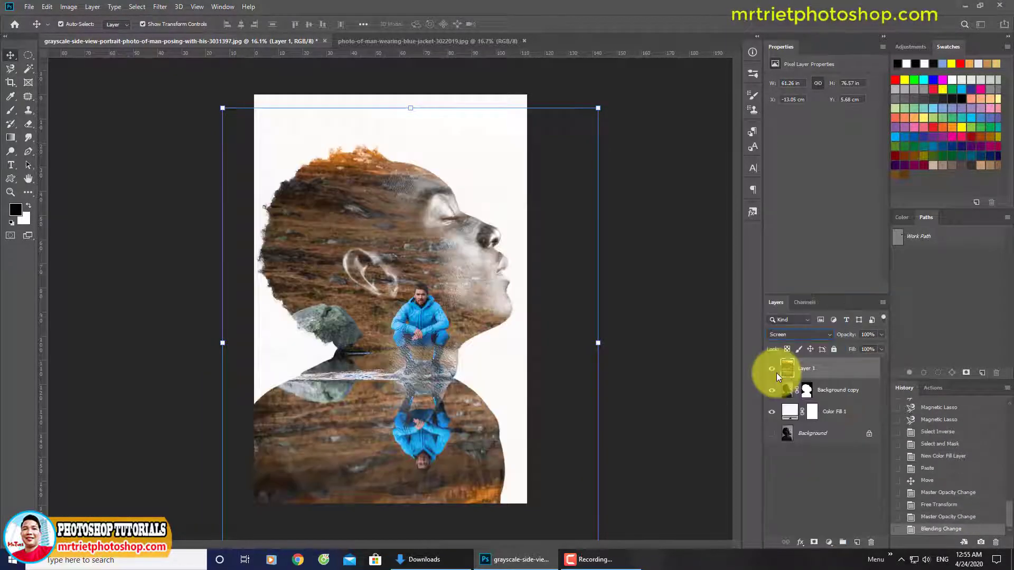
{"action": "right_click", "coordinate": [829, 367]}
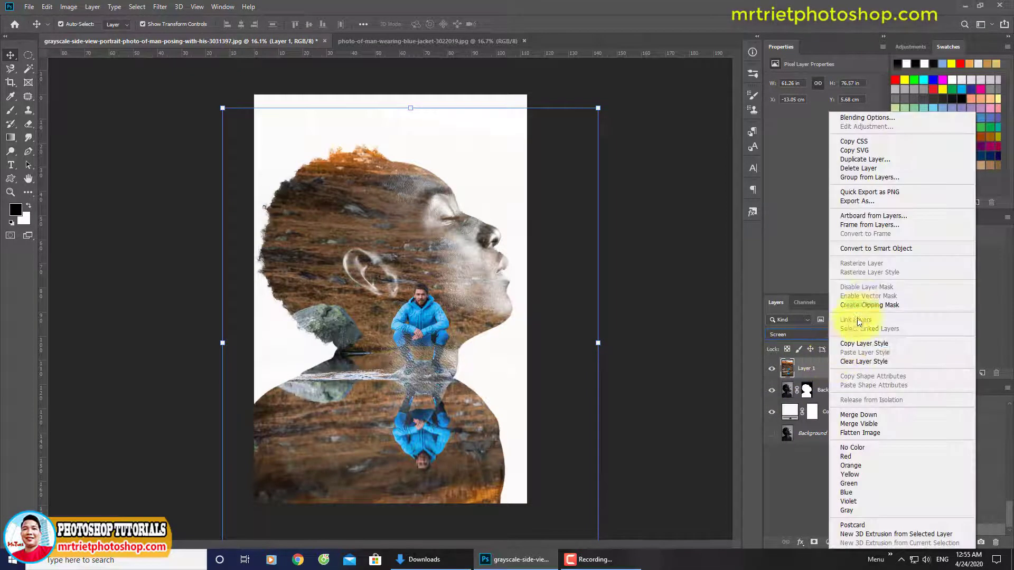
{"action": "left_click", "coordinate": [863, 302]}
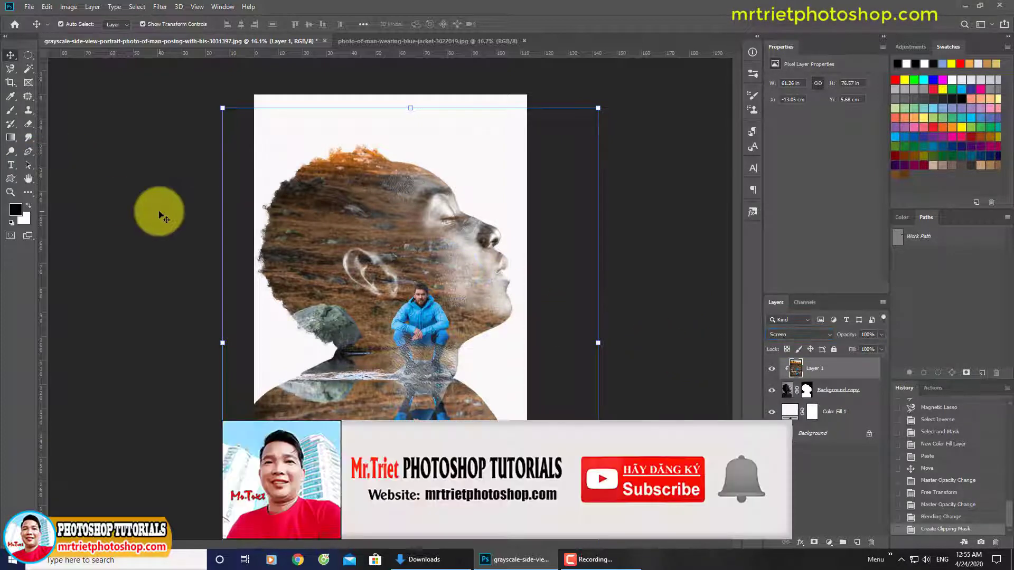
- Add a Levels adjustment clipped to the landscape layer, with input black at 50, input white at 232 and brightened midtones
{"action": "left_click", "coordinate": [27, 95]}
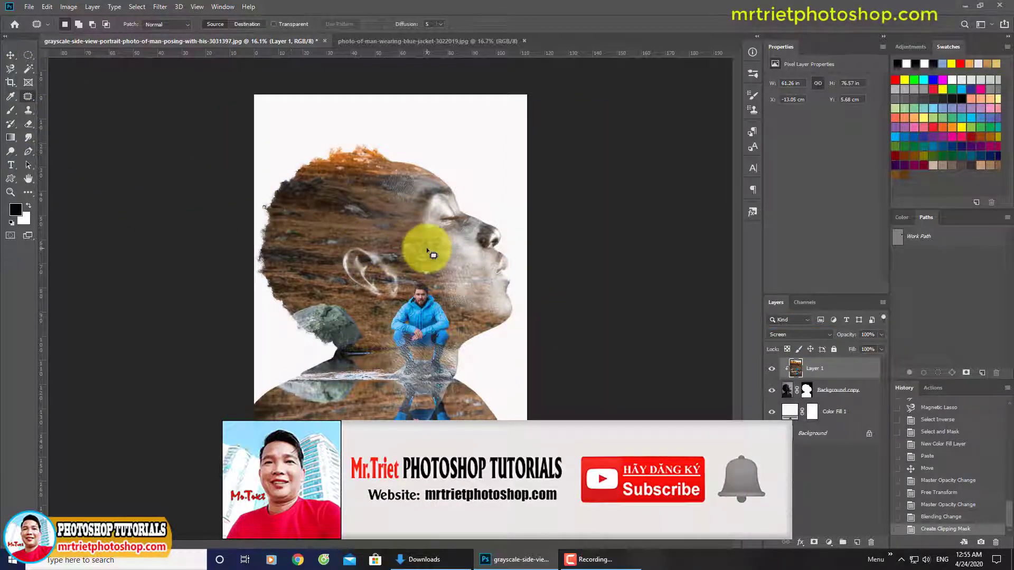
{"action": "scroll", "coordinate": [429, 245], "scroll_direction": "up", "scroll_amount": 1}
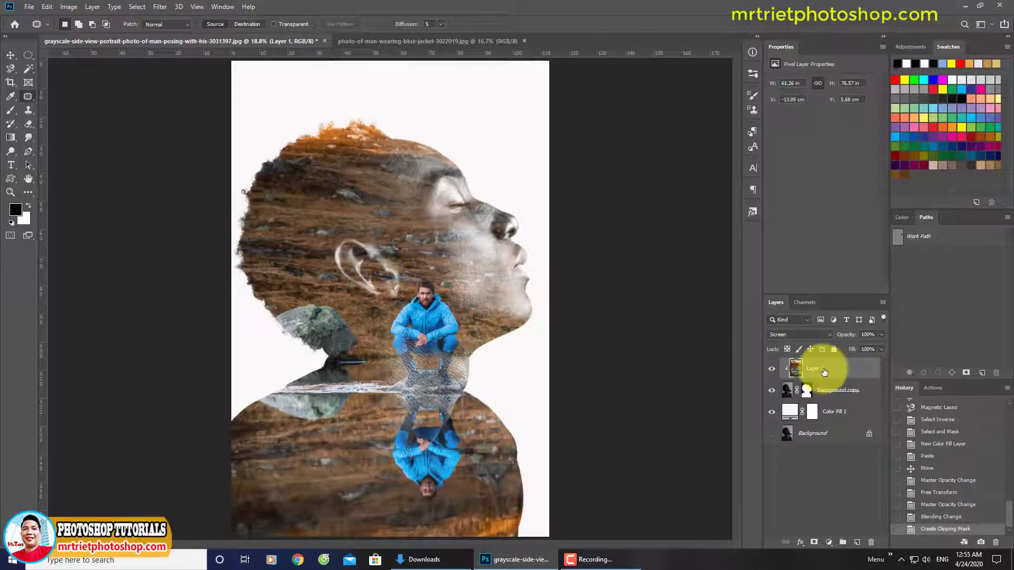
{"action": "left_click", "coordinate": [828, 542]}
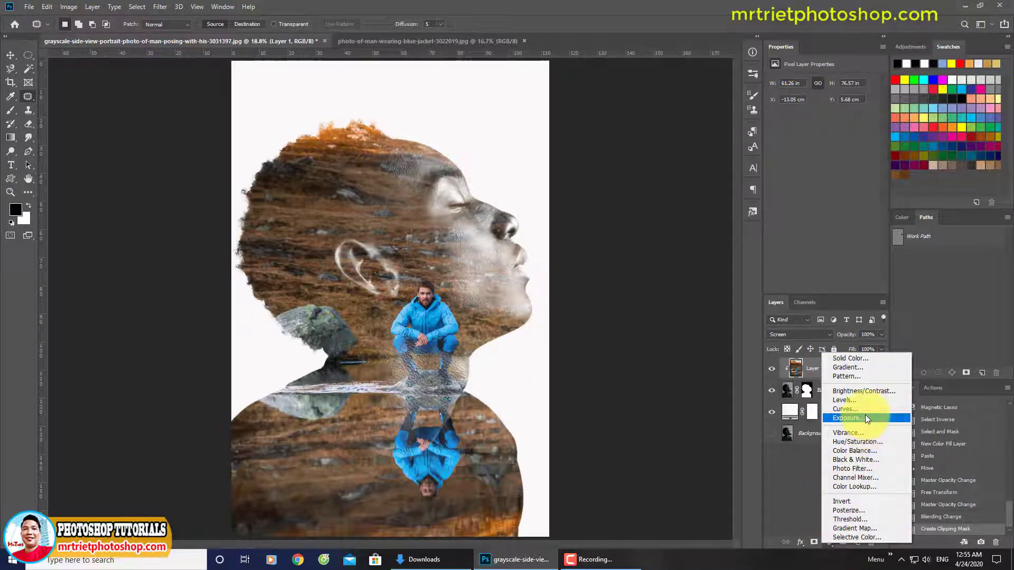
{"action": "left_click", "coordinate": [845, 400]}
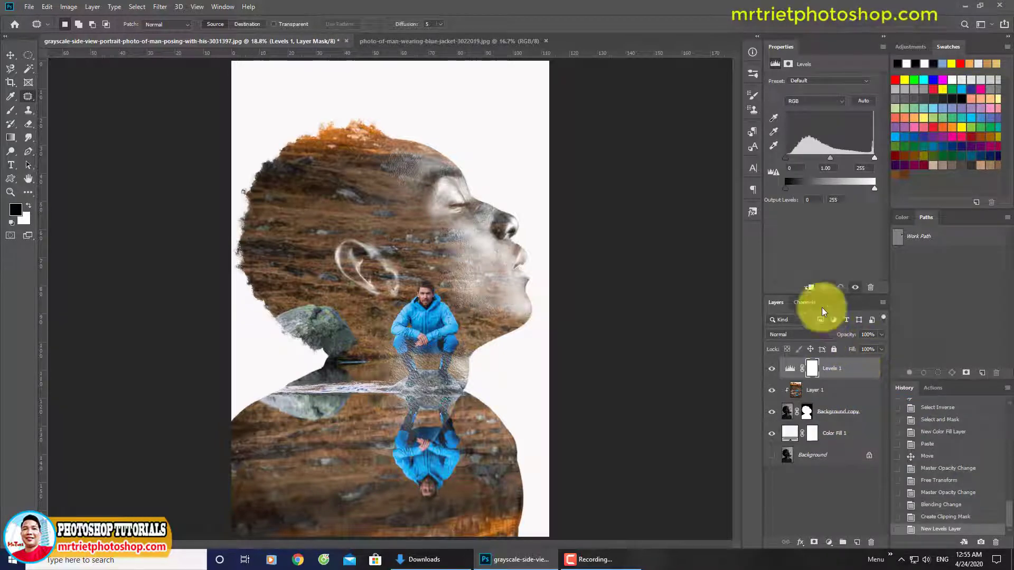
{"action": "left_click", "coordinate": [809, 287]}
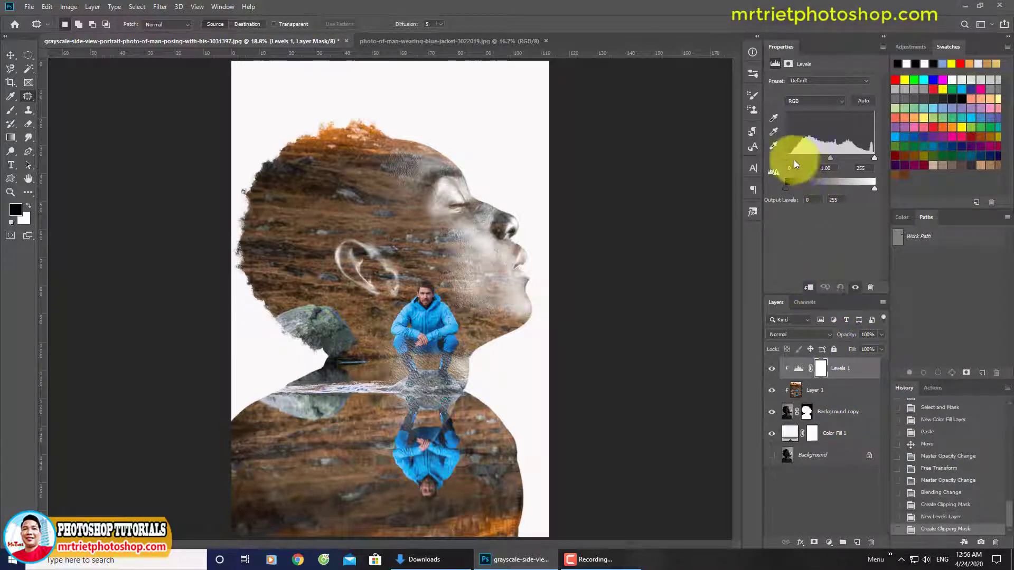
{"action": "left_click_drag", "start_coordinate": [785, 155], "coordinate": [801, 159]}
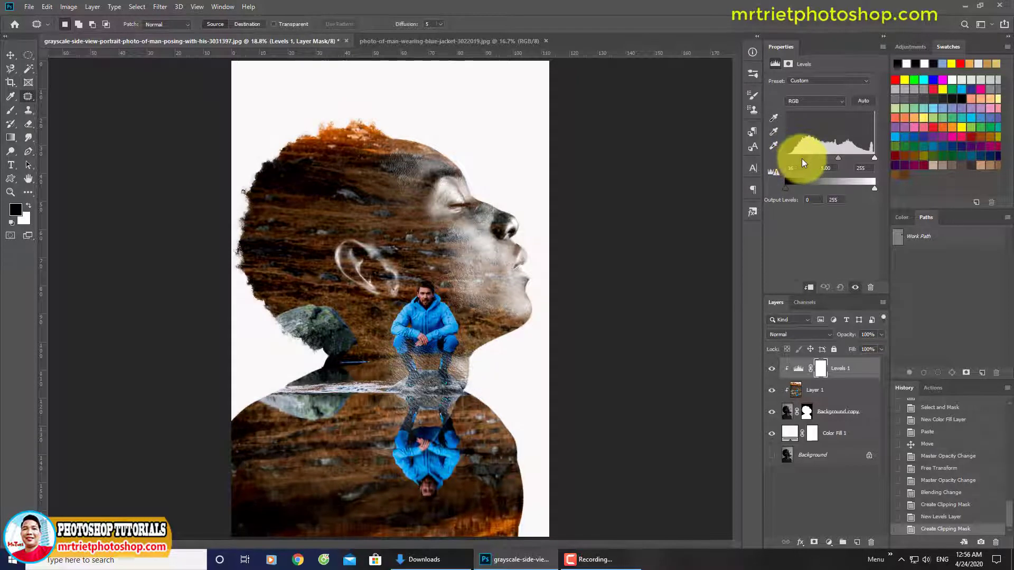
{"action": "left_click_drag", "start_coordinate": [874, 157], "coordinate": [829, 157]}
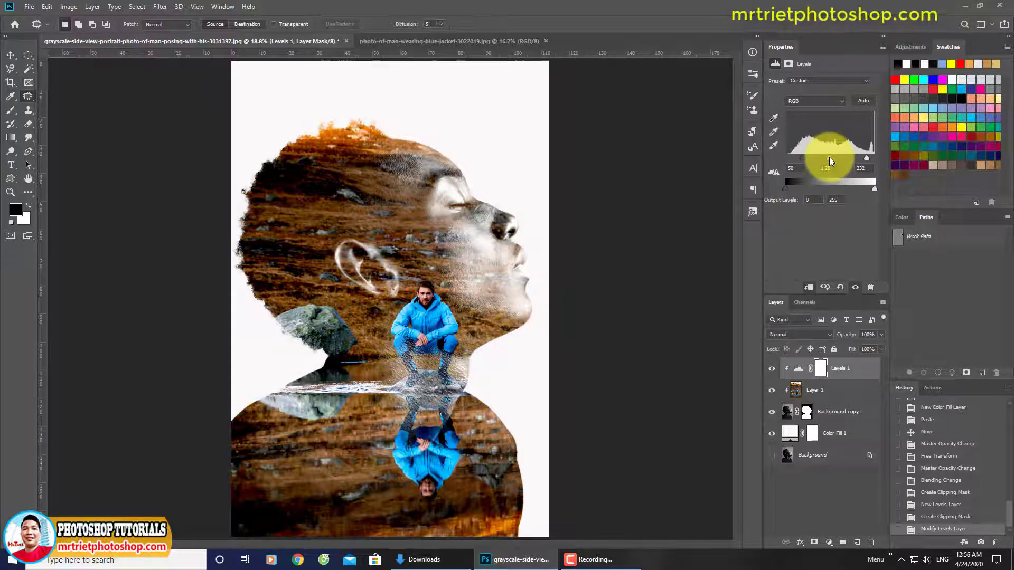
- Add a Levels adjustment clipped directly above the portrait cutout, with midtones 0.68, input white 216 and output white 180
{"action": "left_click", "coordinate": [852, 414]}
{"action": "left_click", "coordinate": [827, 539]}
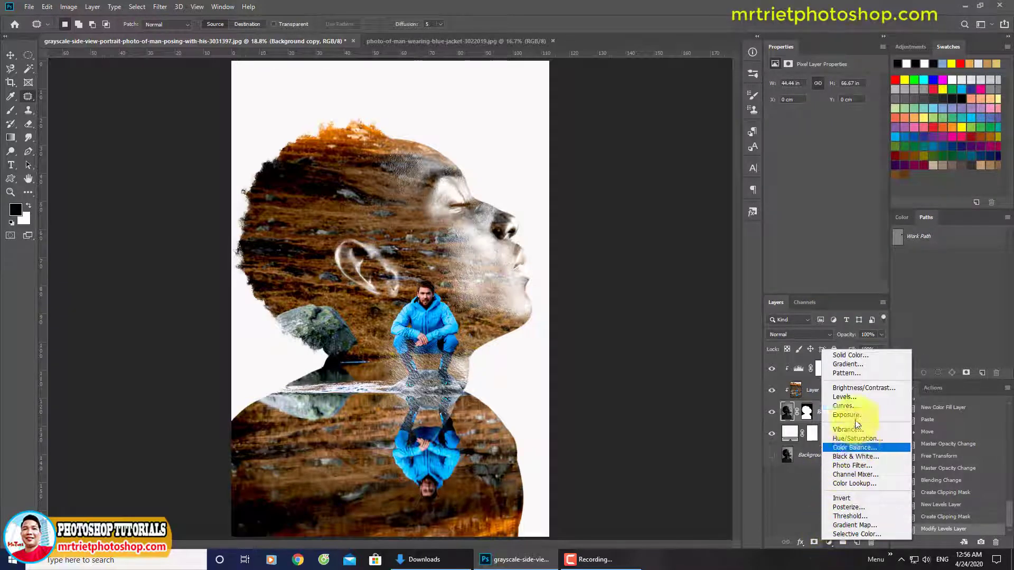
{"action": "left_click", "coordinate": [844, 397]}
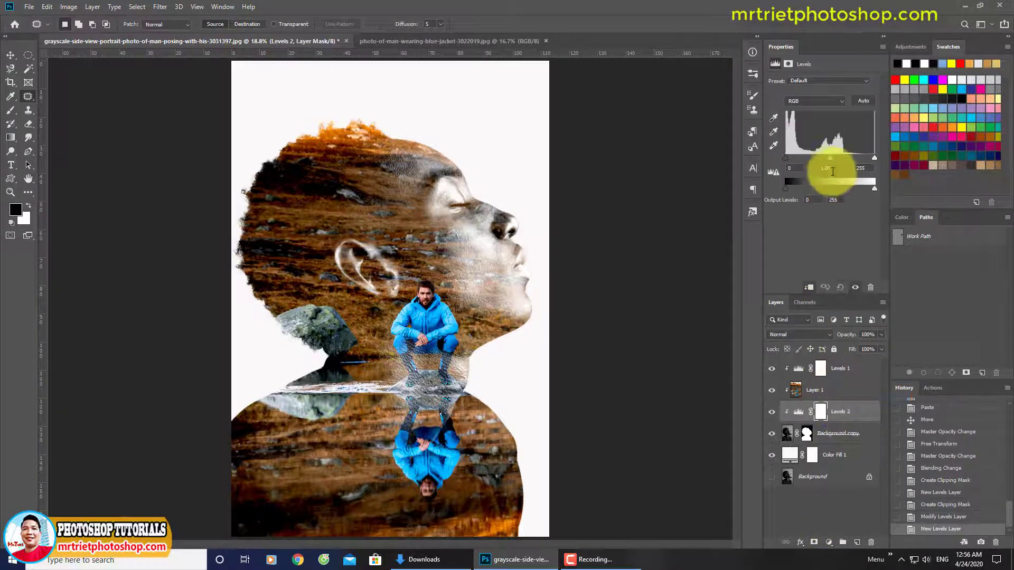
{"action": "left_click_drag", "start_coordinate": [874, 188], "coordinate": [832, 158]}
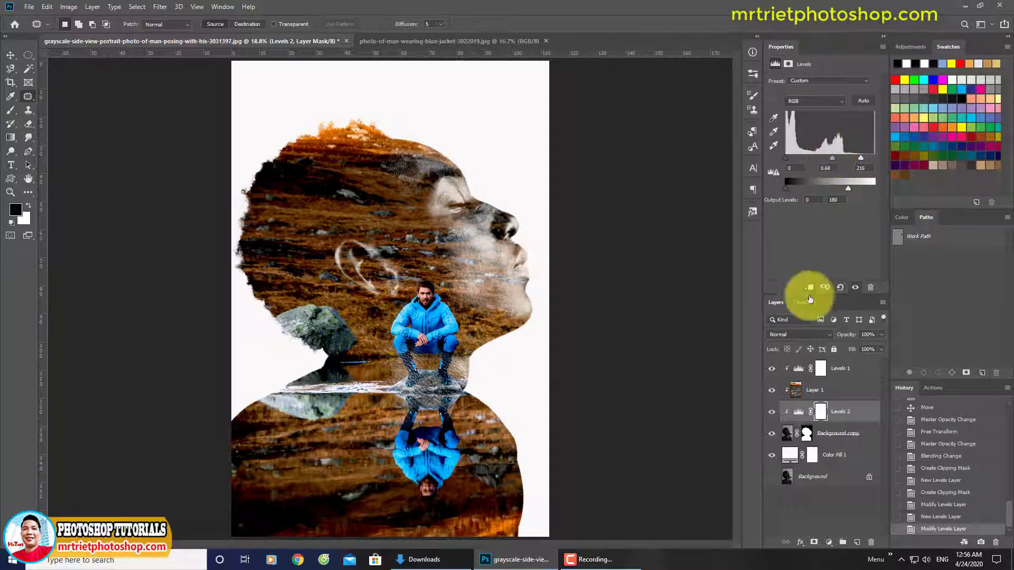
- Lower the input black of the landscape's Levels adjustment to 27
{"action": "left_click", "coordinate": [797, 375]}
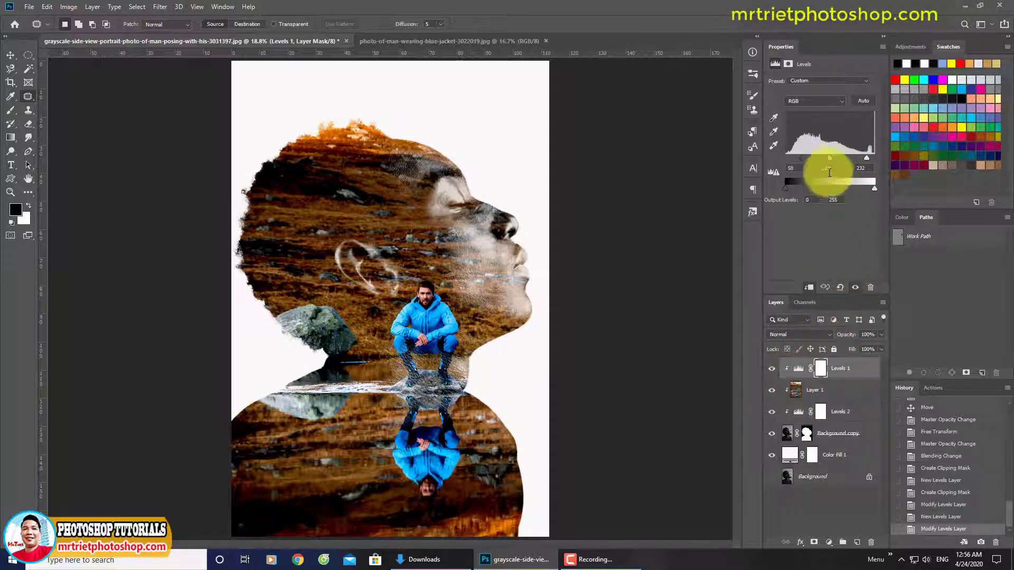
{"action": "left_click_drag", "start_coordinate": [800, 156], "coordinate": [794, 154]}
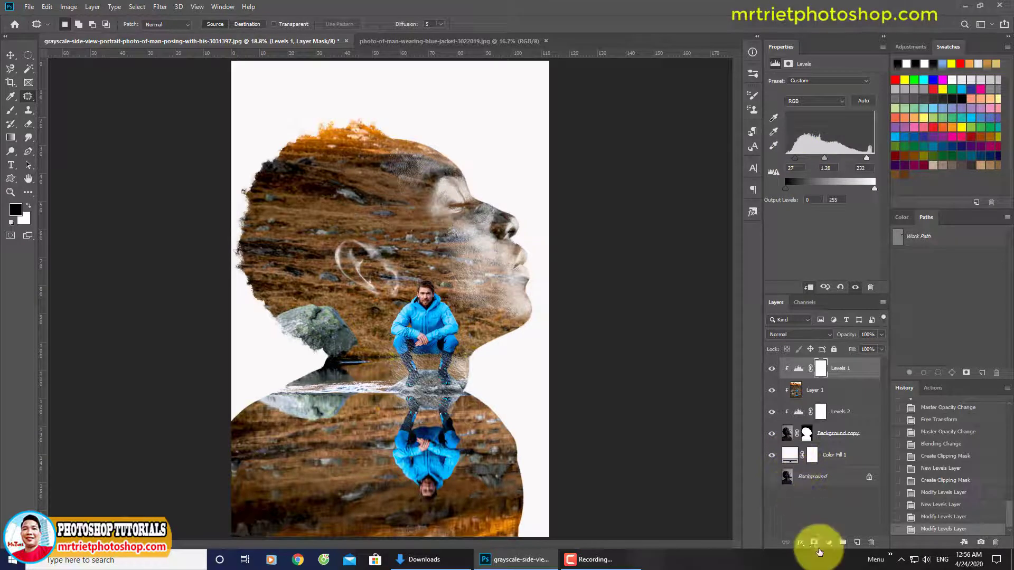
- Add a Hue/Saturation adjustment clipped above Levels 1, with saturation +37 and lightness 0, and compare the image with and without it
{"action": "left_click", "coordinate": [828, 542]}
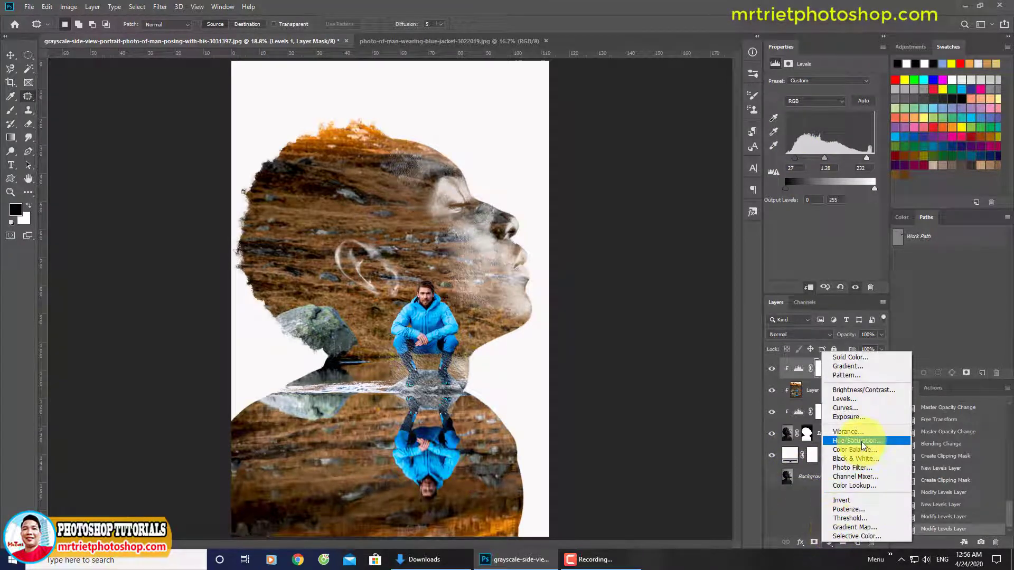
{"action": "left_click", "coordinate": [860, 442]}
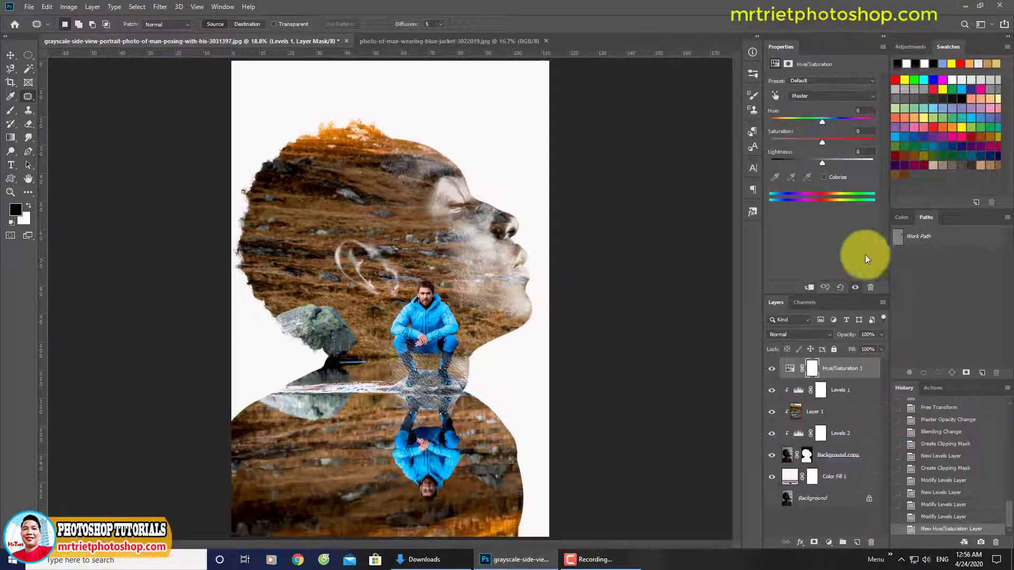
{"action": "left_click", "coordinate": [808, 288]}
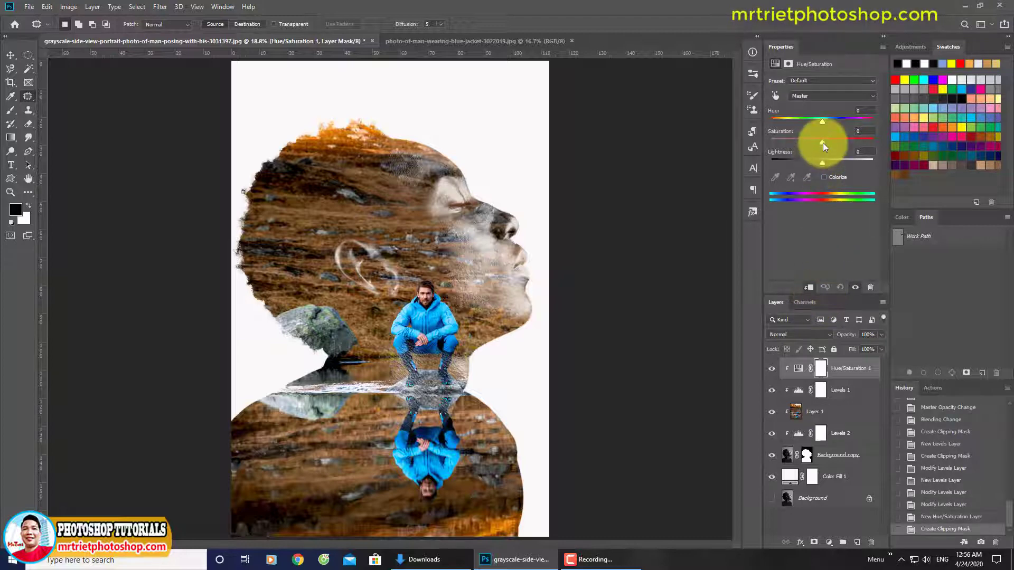
{"action": "left_click_drag", "start_coordinate": [822, 142], "coordinate": [840, 140]}
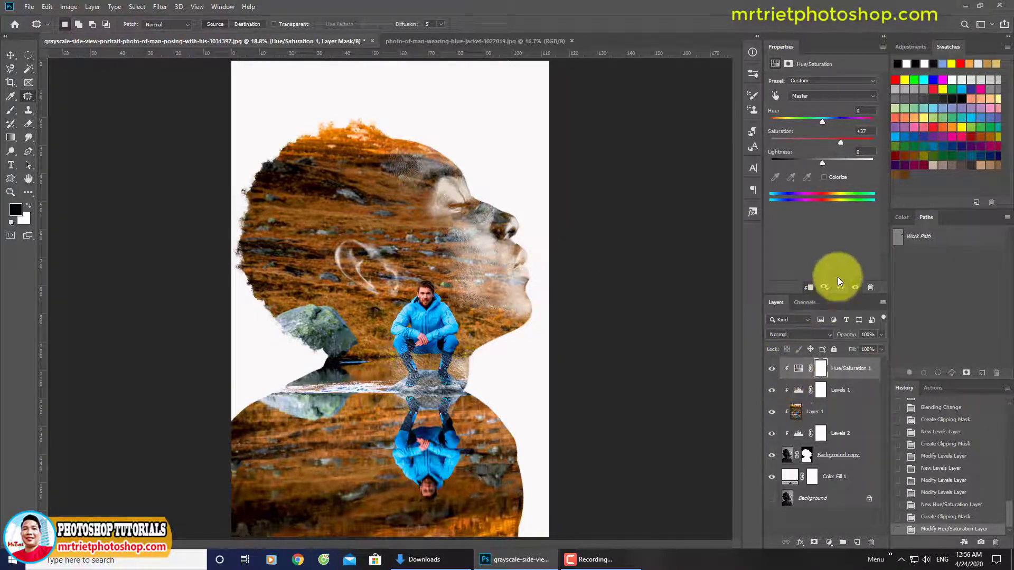
{"action": "mouse_move", "coordinate": [822, 162]}
{"action": "left_mouse_down"}
{"action": "mouse_move", "coordinate": [807, 157]}
{"action": "mouse_move", "coordinate": [821, 159]}
{"action": "left_mouse_up"}
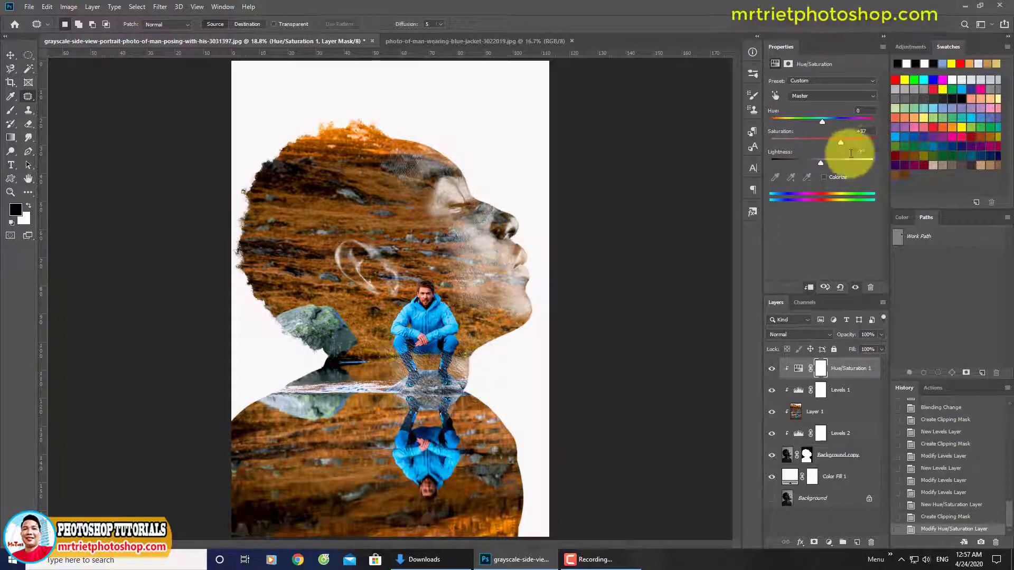
{"action": "type", "text": "0"}
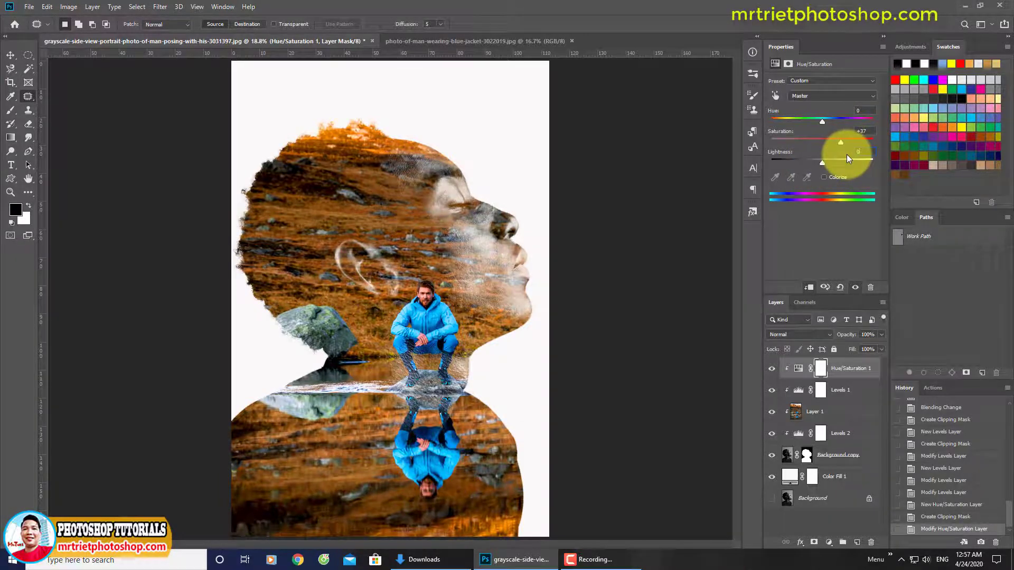
{"action": "left_click", "coordinate": [769, 370]}
{"action": "left_click", "coordinate": [769, 373]}
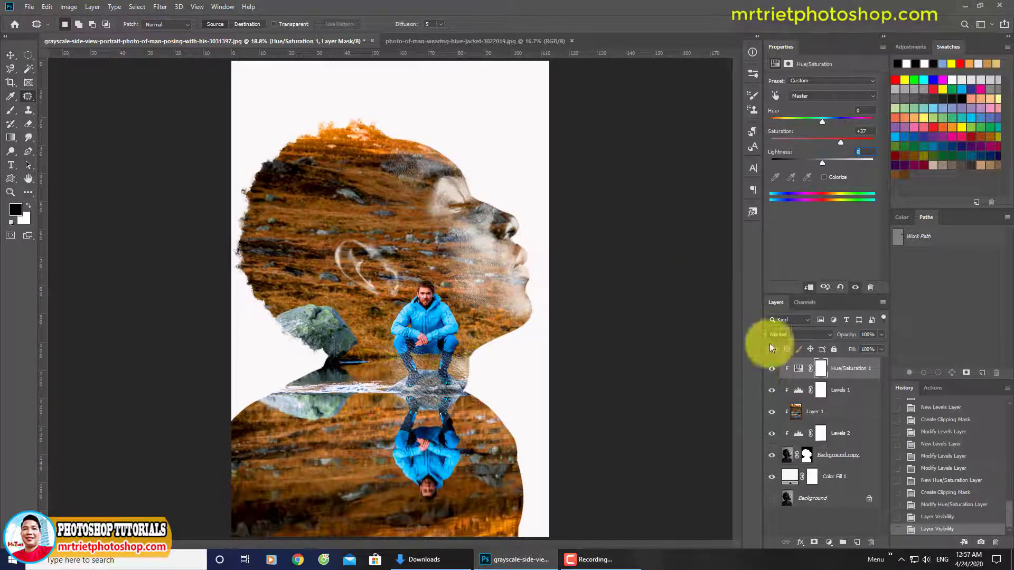
- Add a layer mask to the landscape layer and paint it with a 20% opacity brush to bring back the portrait's dark ear
{"action": "left_click", "coordinate": [825, 413]}
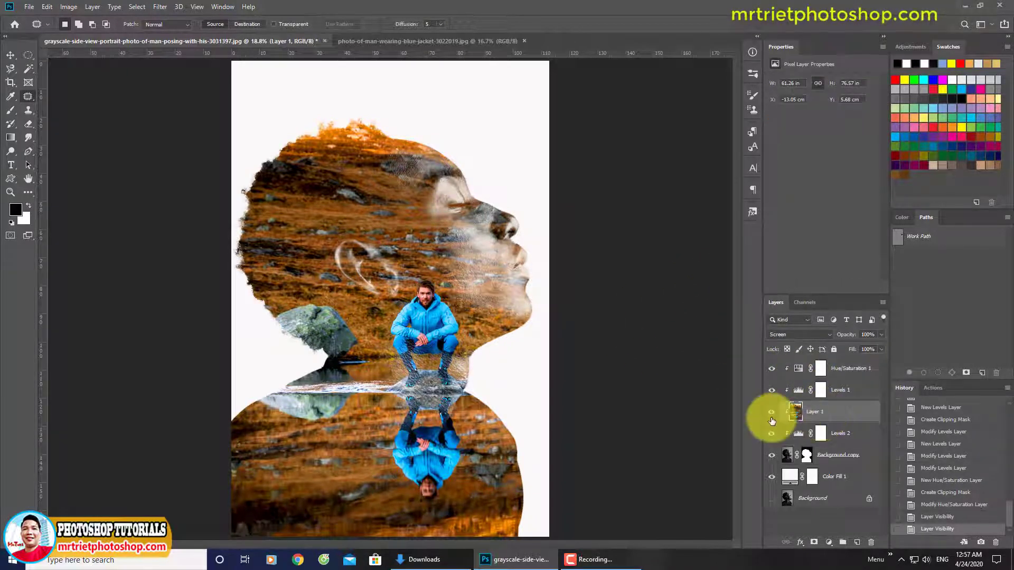
{"action": "left_click", "coordinate": [771, 393]}
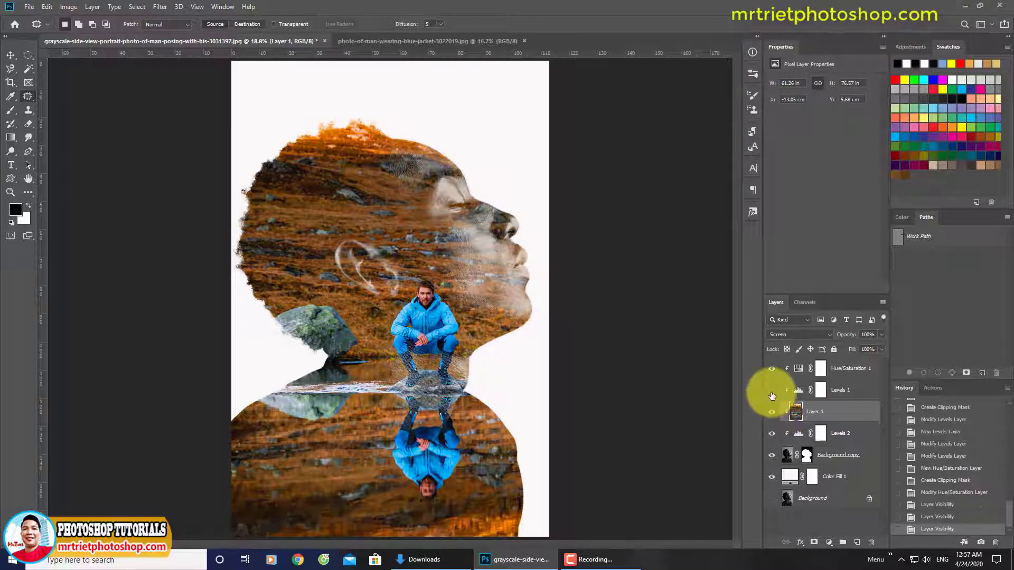
{"action": "left_click", "coordinate": [771, 394]}
{"action": "left_click", "coordinate": [771, 412]}
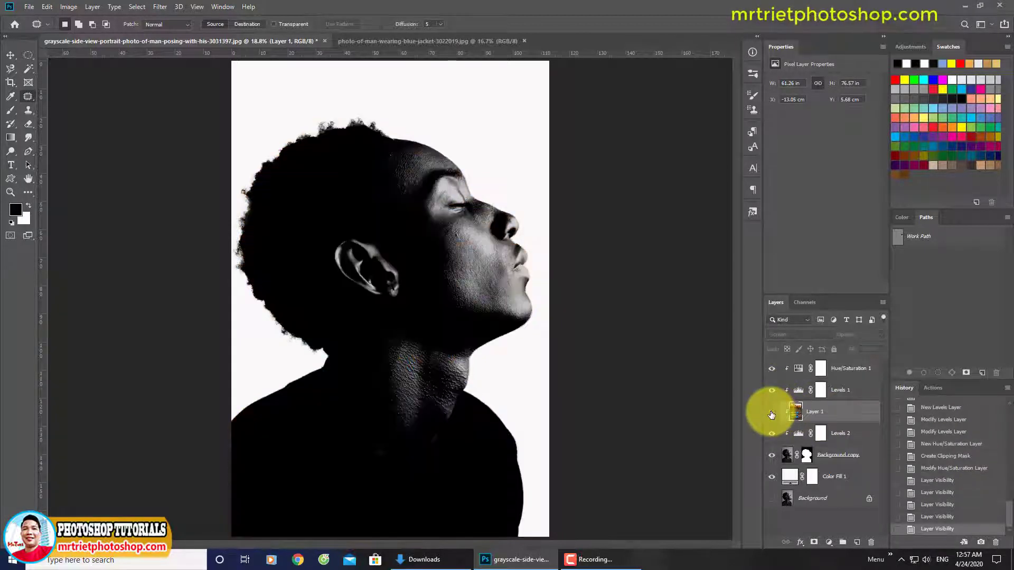
{"action": "left_click", "coordinate": [772, 413]}
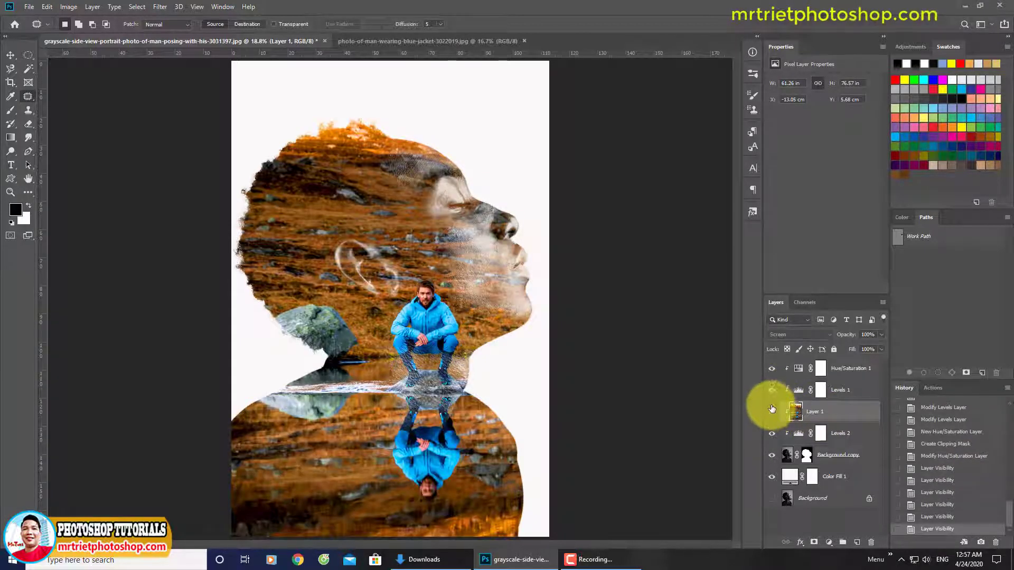
{"action": "left_click", "coordinate": [814, 542]}
{"action": "left_click", "coordinate": [11, 110]}
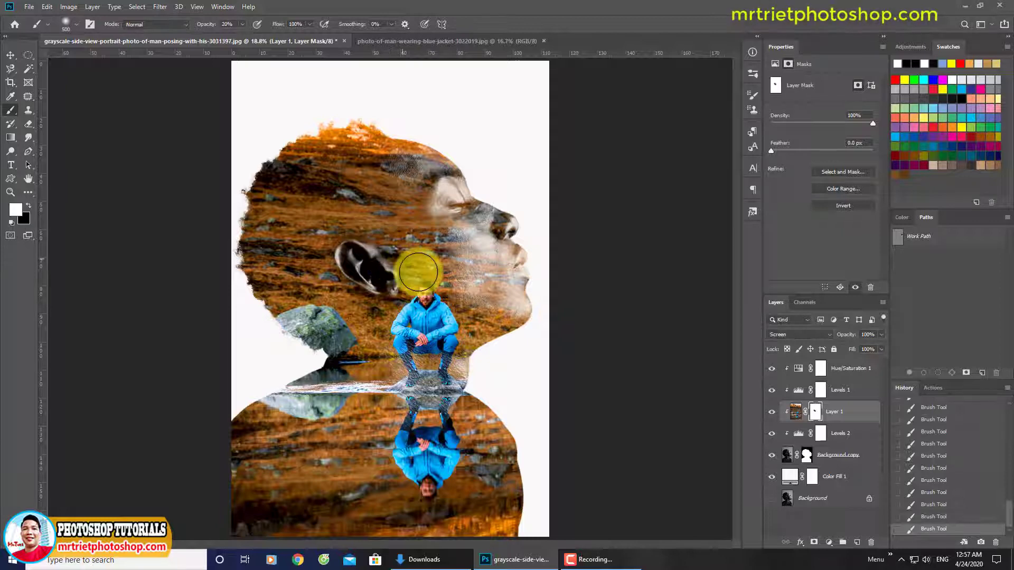
{"action": "mouse_move", "coordinate": [314, 271]}
{"action": "left_mouse_down"}
{"action": "mouse_move", "coordinate": [365, 315]}
{"action": "mouse_move", "coordinate": [399, 298]}
{"action": "mouse_move", "coordinate": [378, 271]}
{"action": "mouse_move", "coordinate": [327, 277]}
{"action": "mouse_move", "coordinate": [381, 318]}
{"action": "mouse_move", "coordinate": [403, 290]}
{"action": "mouse_move", "coordinate": [385, 321]}
{"action": "mouse_move", "coordinate": [340, 298]}
{"action": "mouse_move", "coordinate": [336, 261]}
{"action": "mouse_move", "coordinate": [329, 282]}
{"action": "mouse_move", "coordinate": [336, 269]}
{"action": "mouse_move", "coordinate": [380, 320]}
{"action": "mouse_move", "coordinate": [371, 287]}
{"action": "mouse_move", "coordinate": [332, 245]}
{"action": "mouse_move", "coordinate": [363, 232]}
{"action": "mouse_move", "coordinate": [384, 244]}
{"action": "mouse_move", "coordinate": [407, 277]}
{"action": "mouse_move", "coordinate": [373, 338]}
{"action": "mouse_move", "coordinate": [364, 293]}
{"action": "mouse_move", "coordinate": [443, 274]}
{"action": "left_mouse_up"}
{"action": "key", "text": "bracketleft"}
{"action": "key", "text": "bracketleft"}
{"action": "scroll", "coordinate": [438, 262], "scroll_direction": "down", "scroll_amount": 2}
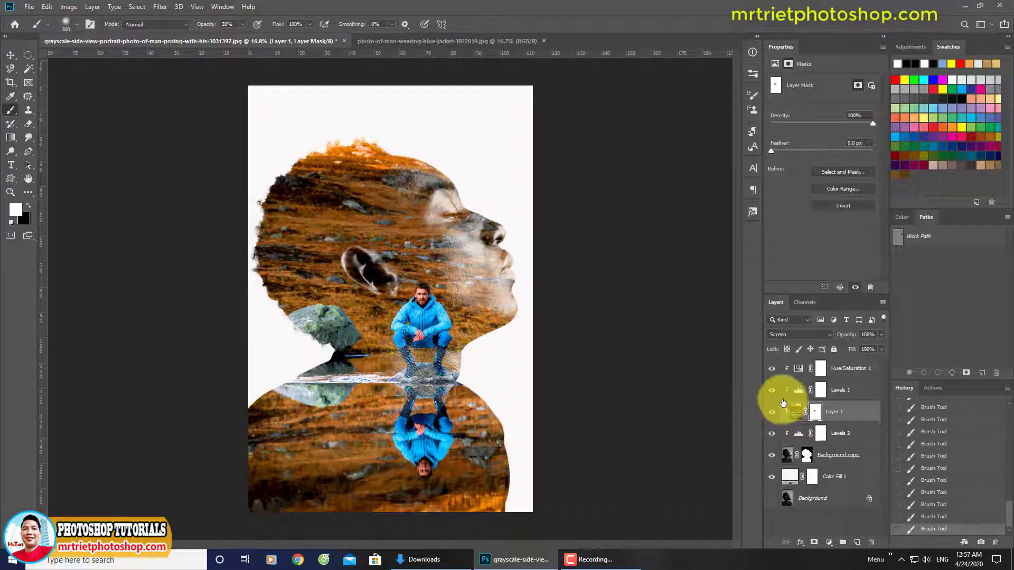
- Compare the image with the Levels 1 and Levels 2 adjustments hidden and shown
{"action": "left_click", "coordinate": [771, 392]}
{"action": "left_click", "coordinate": [771, 391]}
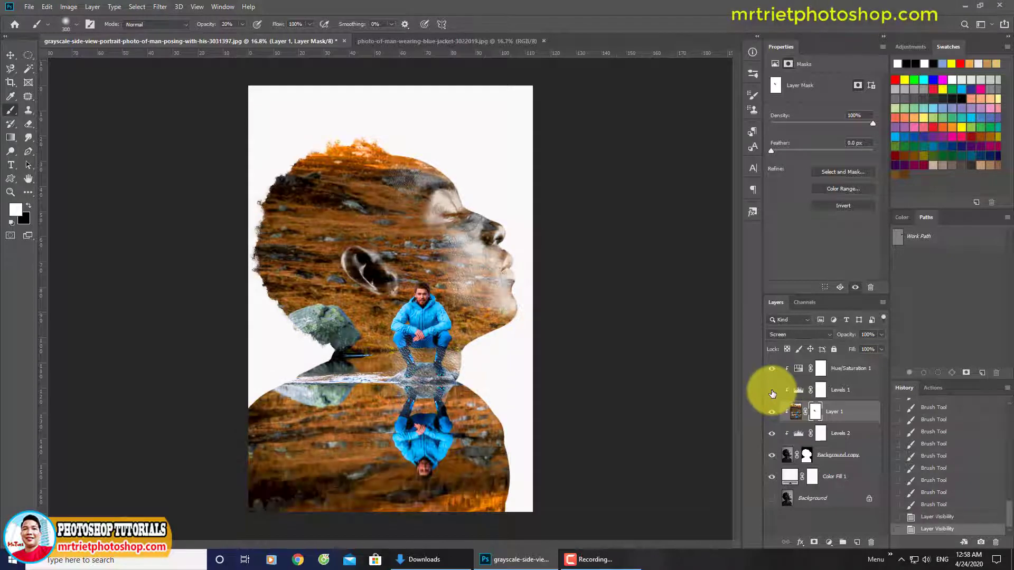
{"action": "left_click", "coordinate": [771, 392]}
{"action": "left_click", "coordinate": [772, 392]}
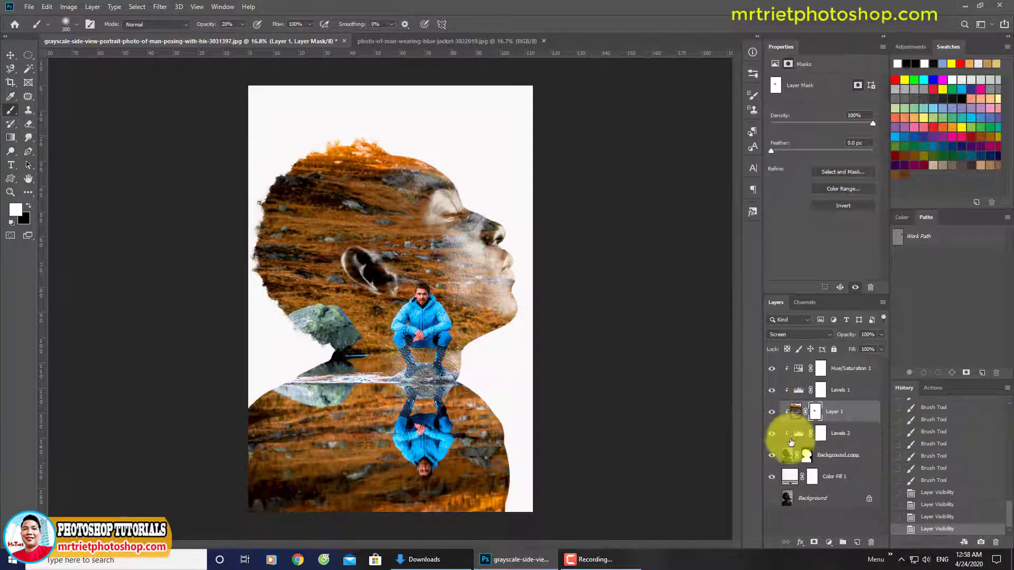
{"action": "left_click", "coordinate": [772, 434]}
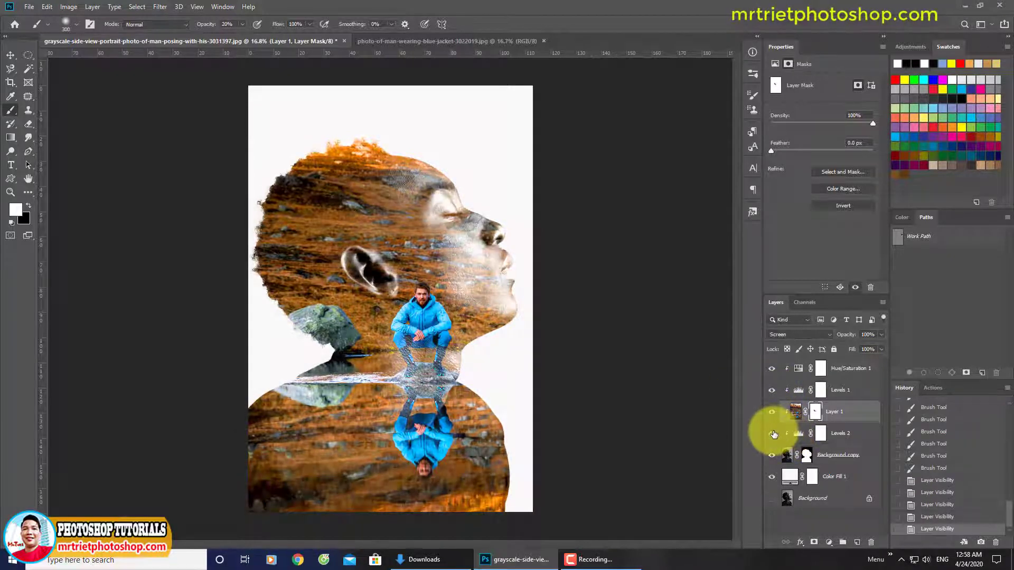
{"action": "left_click", "coordinate": [772, 433]}
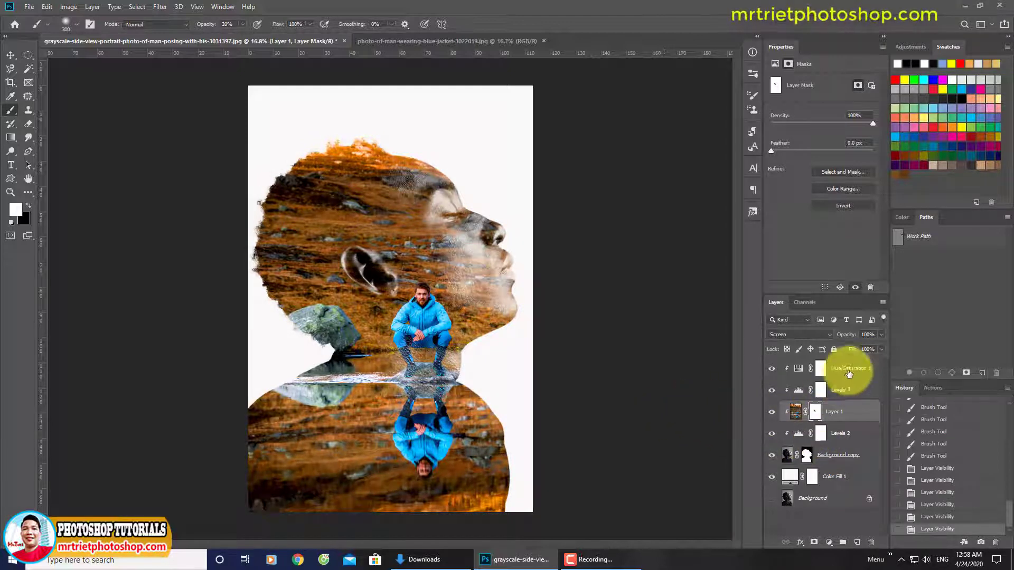
- Create a new empty layer above the Hue/Saturation adjustment and clip it to the portrait cutout
{"action": "left_click", "coordinate": [849, 374]}
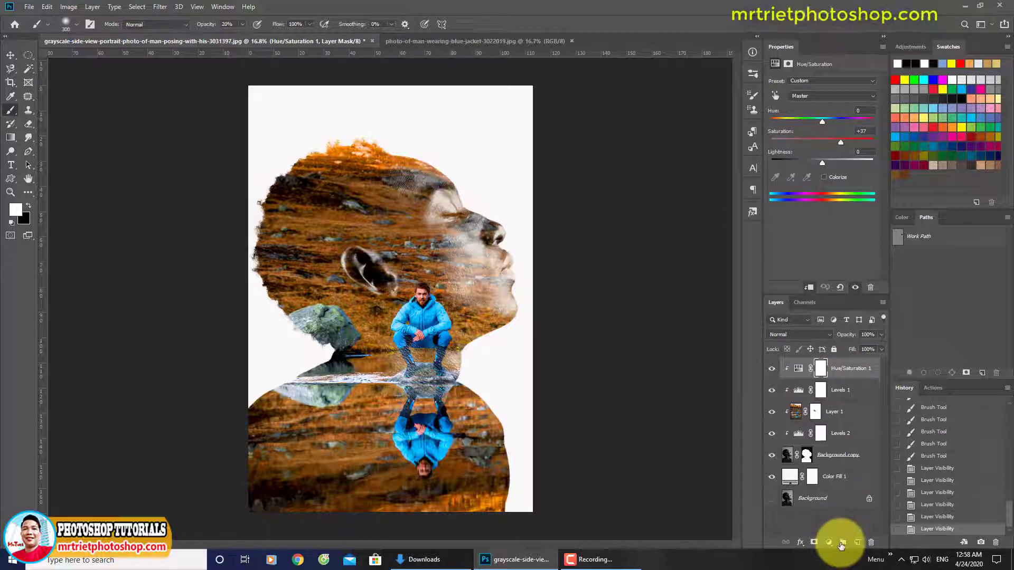
{"action": "left_click", "coordinate": [856, 544]}
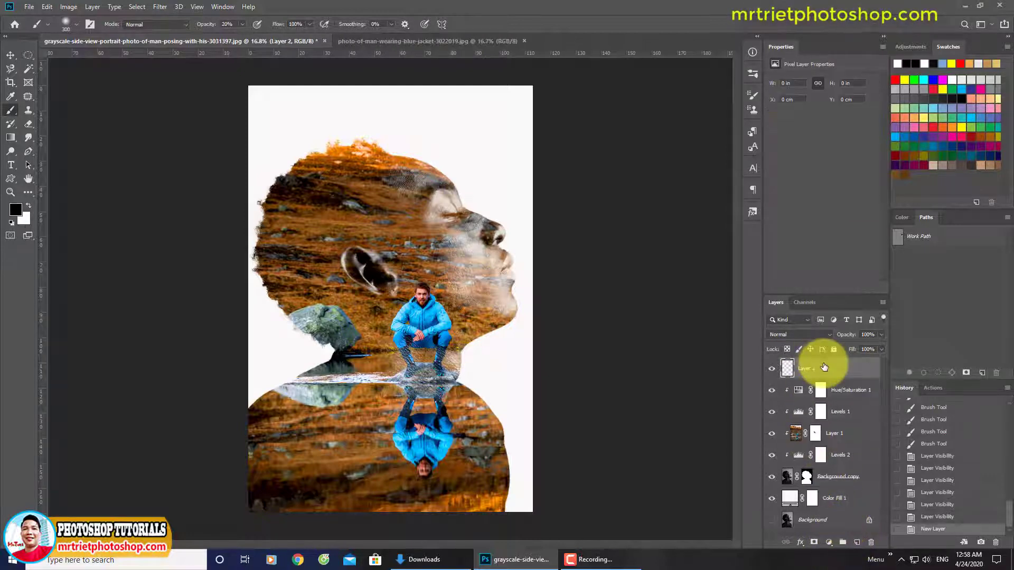
{"action": "right_click", "coordinate": [837, 364]}
{"action": "left_click", "coordinate": [873, 305]}
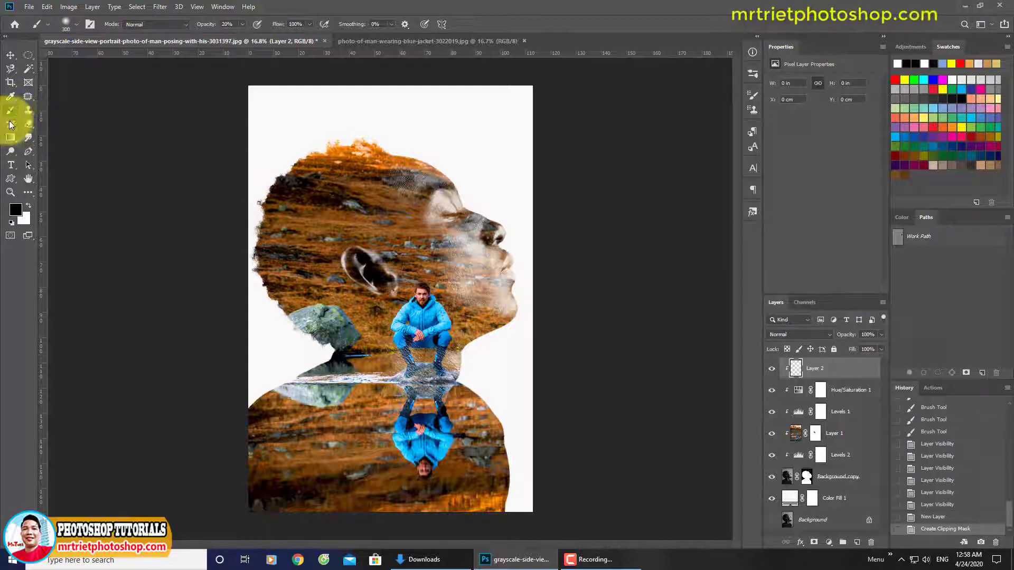
- Darken the edges of the head, face, neck and shoulders on the new layer with a soft black brush at 20% opacity
{"action": "left_click", "coordinate": [242, 159]}
{"action": "key", "text": "bracketright"}
{"action": "key", "text": "bracketright"}
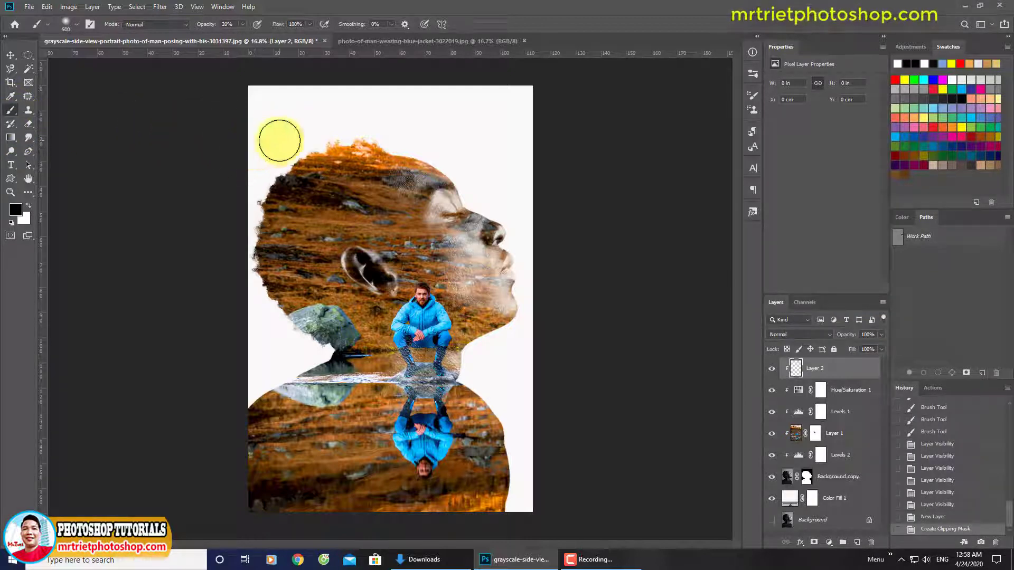
{"action": "mouse_move", "coordinate": [288, 134]}
{"action": "left_mouse_down"}
{"action": "mouse_move", "coordinate": [251, 188]}
{"action": "mouse_move", "coordinate": [350, 123]}
{"action": "mouse_move", "coordinate": [297, 140]}
{"action": "mouse_move", "coordinate": [408, 116]}
{"action": "mouse_move", "coordinate": [325, 124]}
{"action": "mouse_move", "coordinate": [431, 124]}
{"action": "mouse_move", "coordinate": [345, 115]}
{"action": "mouse_move", "coordinate": [494, 154]}
{"action": "mouse_move", "coordinate": [446, 145]}
{"action": "mouse_move", "coordinate": [495, 162]}
{"action": "mouse_move", "coordinate": [532, 206]}
{"action": "mouse_move", "coordinate": [477, 171]}
{"action": "mouse_move", "coordinate": [539, 258]}
{"action": "mouse_move", "coordinate": [526, 227]}
{"action": "mouse_move", "coordinate": [546, 315]}
{"action": "mouse_move", "coordinate": [520, 238]}
{"action": "mouse_move", "coordinate": [536, 354]}
{"action": "mouse_move", "coordinate": [523, 283]}
{"action": "mouse_move", "coordinate": [511, 346]}
{"action": "left_mouse_up"}
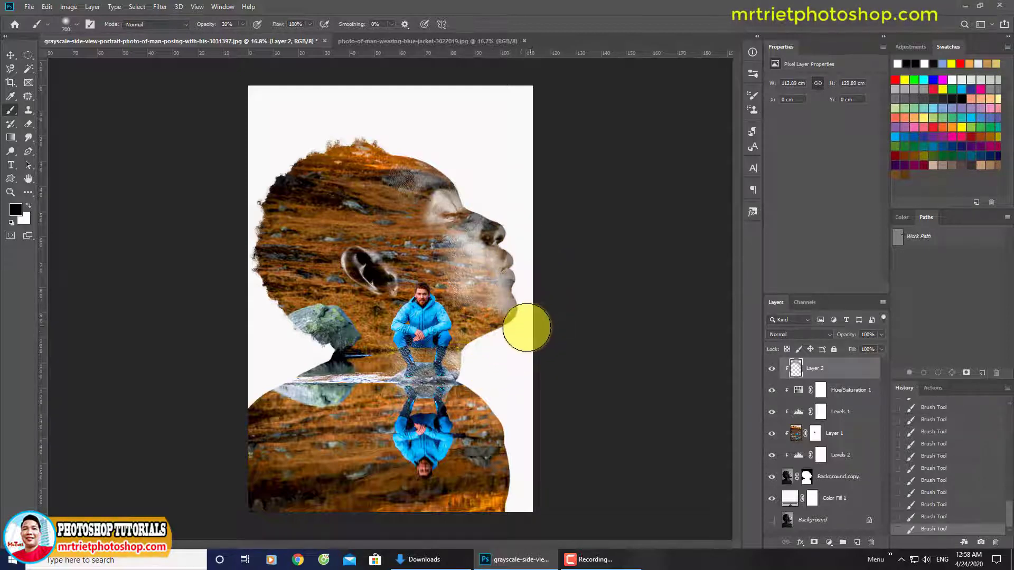
{"action": "mouse_move", "coordinate": [528, 311]}
{"action": "left_mouse_down"}
{"action": "mouse_move", "coordinate": [495, 359]}
{"action": "mouse_move", "coordinate": [531, 270]}
{"action": "mouse_move", "coordinate": [522, 244]}
{"action": "mouse_move", "coordinate": [511, 361]}
{"action": "mouse_move", "coordinate": [524, 323]}
{"action": "mouse_move", "coordinate": [478, 361]}
{"action": "mouse_move", "coordinate": [485, 392]}
{"action": "mouse_move", "coordinate": [470, 360]}
{"action": "mouse_move", "coordinate": [469, 385]}
{"action": "mouse_move", "coordinate": [469, 370]}
{"action": "mouse_move", "coordinate": [479, 396]}
{"action": "mouse_move", "coordinate": [478, 364]}
{"action": "mouse_move", "coordinate": [523, 331]}
{"action": "mouse_move", "coordinate": [479, 359]}
{"action": "mouse_move", "coordinate": [522, 426]}
{"action": "mouse_move", "coordinate": [483, 382]}
{"action": "mouse_move", "coordinate": [519, 488]}
{"action": "mouse_move", "coordinate": [505, 421]}
{"action": "mouse_move", "coordinate": [488, 396]}
{"action": "mouse_move", "coordinate": [522, 450]}
{"action": "mouse_move", "coordinate": [523, 521]}
{"action": "mouse_move", "coordinate": [523, 477]}
{"action": "mouse_move", "coordinate": [508, 531]}
{"action": "mouse_move", "coordinate": [517, 514]}
{"action": "left_mouse_up"}
{"action": "key", "text": "bracketleft"}
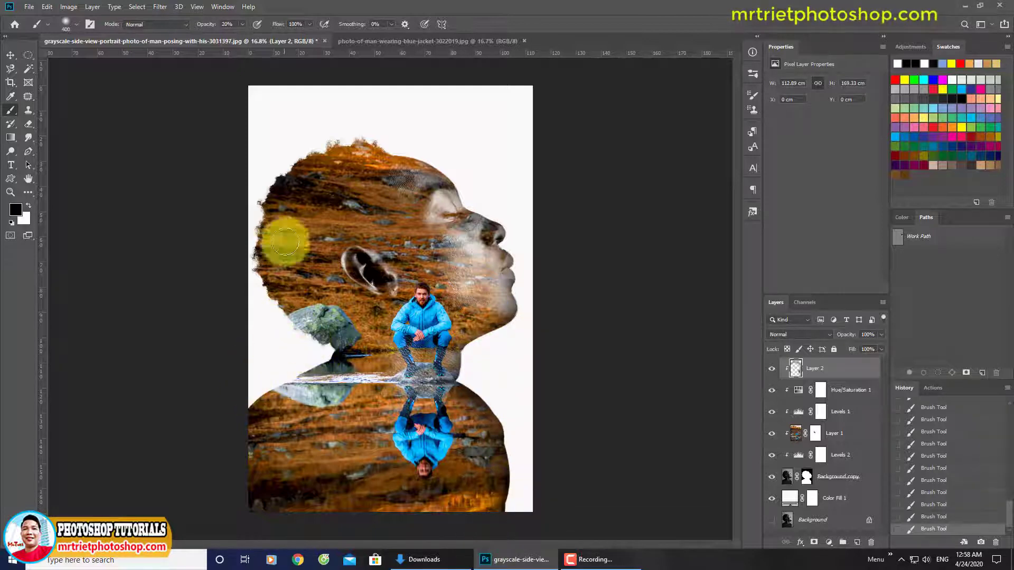
{"action": "key", "text": "bracketleft"}
{"action": "key", "text": "bracketright"}
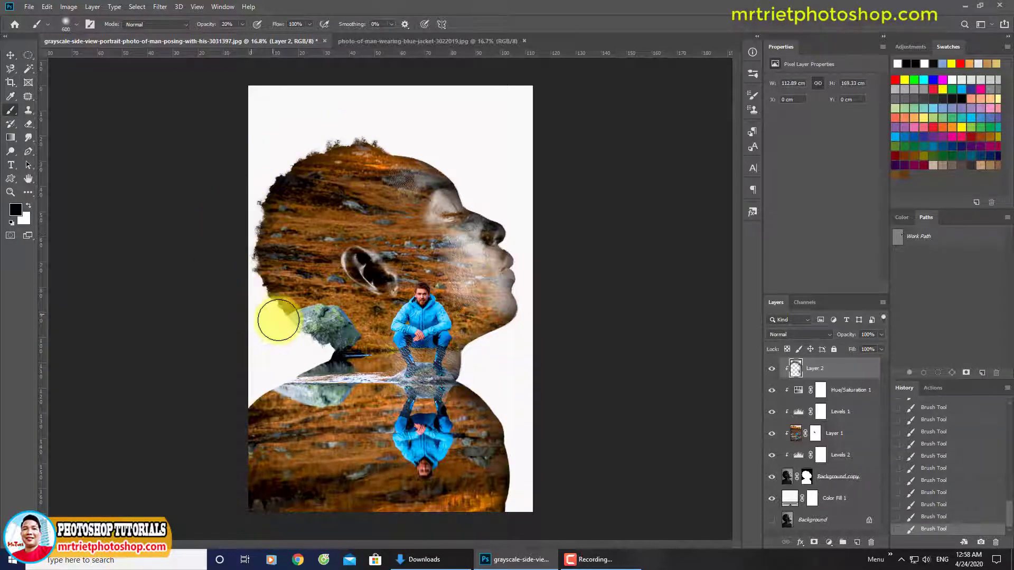
{"action": "mouse_move", "coordinate": [278, 320]}
{"action": "left_mouse_down"}
{"action": "mouse_move", "coordinate": [327, 363]}
{"action": "mouse_move", "coordinate": [172, 423]}
{"action": "mouse_move", "coordinate": [297, 381]}
{"action": "mouse_move", "coordinate": [305, 369]}
{"action": "mouse_move", "coordinate": [286, 381]}
{"action": "mouse_move", "coordinate": [307, 368]}
{"action": "mouse_move", "coordinate": [180, 431]}
{"action": "mouse_move", "coordinate": [268, 384]}
{"action": "mouse_move", "coordinate": [258, 379]}
{"action": "mouse_move", "coordinate": [105, 466]}
{"action": "mouse_move", "coordinate": [341, 369]}
{"action": "mouse_move", "coordinate": [354, 344]}
{"action": "mouse_move", "coordinate": [331, 338]}
{"action": "mouse_move", "coordinate": [255, 360]}
{"action": "mouse_move", "coordinate": [288, 327]}
{"action": "mouse_move", "coordinate": [265, 325]}
{"action": "mouse_move", "coordinate": [277, 305]}
{"action": "mouse_move", "coordinate": [245, 312]}
{"action": "mouse_move", "coordinate": [221, 346]}
{"action": "mouse_move", "coordinate": [258, 256]}
{"action": "mouse_move", "coordinate": [253, 335]}
{"action": "mouse_move", "coordinate": [263, 264]}
{"action": "mouse_move", "coordinate": [252, 218]}
{"action": "mouse_move", "coordinate": [222, 288]}
{"action": "mouse_move", "coordinate": [233, 293]}
{"action": "mouse_move", "coordinate": [274, 198]}
{"action": "mouse_move", "coordinate": [223, 256]}
{"action": "mouse_move", "coordinate": [335, 139]}
{"action": "mouse_move", "coordinate": [260, 176]}
{"action": "mouse_move", "coordinate": [331, 143]}
{"action": "mouse_move", "coordinate": [420, 132]}
{"action": "mouse_move", "coordinate": [454, 156]}
{"action": "mouse_move", "coordinate": [432, 158]}
{"action": "mouse_move", "coordinate": [510, 179]}
{"action": "mouse_move", "coordinate": [463, 168]}
{"action": "mouse_move", "coordinate": [546, 226]}
{"action": "mouse_move", "coordinate": [536, 259]}
{"action": "mouse_move", "coordinate": [527, 251]}
{"action": "mouse_move", "coordinate": [537, 306]}
{"action": "mouse_move", "coordinate": [527, 288]}
{"action": "mouse_move", "coordinate": [514, 351]}
{"action": "mouse_move", "coordinate": [530, 294]}
{"action": "mouse_move", "coordinate": [511, 346]}
{"action": "mouse_move", "coordinate": [521, 333]}
{"action": "mouse_move", "coordinate": [477, 358]}
{"action": "mouse_move", "coordinate": [501, 396]}
{"action": "mouse_move", "coordinate": [529, 489]}
{"action": "mouse_move", "coordinate": [518, 544]}
{"action": "mouse_move", "coordinate": [570, 473]}
{"action": "mouse_move", "coordinate": [467, 415]}
{"action": "left_mouse_up"}
{"action": "scroll", "coordinate": [491, 356], "scroll_direction": "down", "scroll_amount": 1}
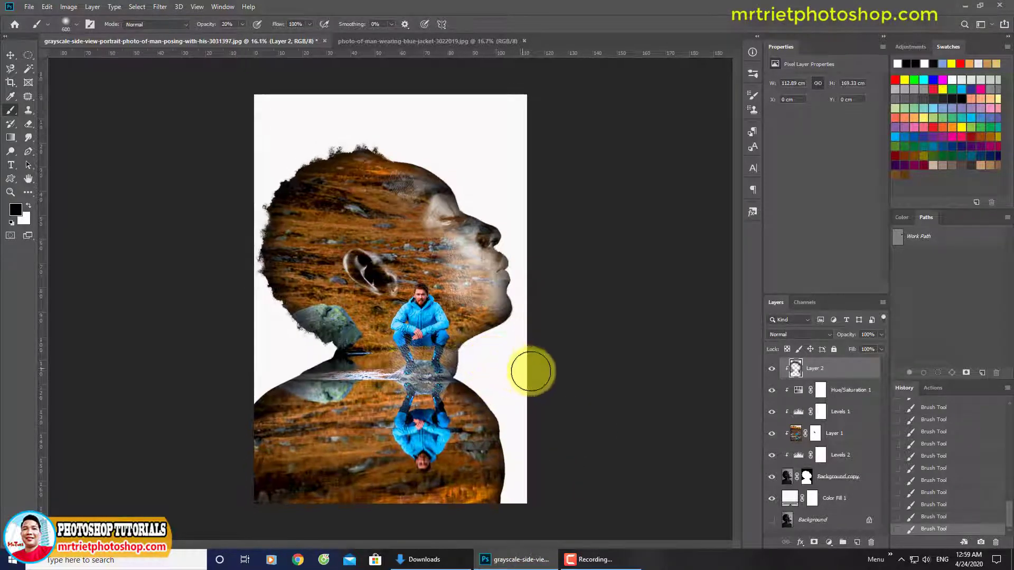
- Move the painted shading layer directly above the landscape layer, below Levels 1, and reduce its opacity to about 67%
{"action": "key", "text": "ctrl+bracketleft"}
{"action": "key", "text": "ctrl+bracketleft"}
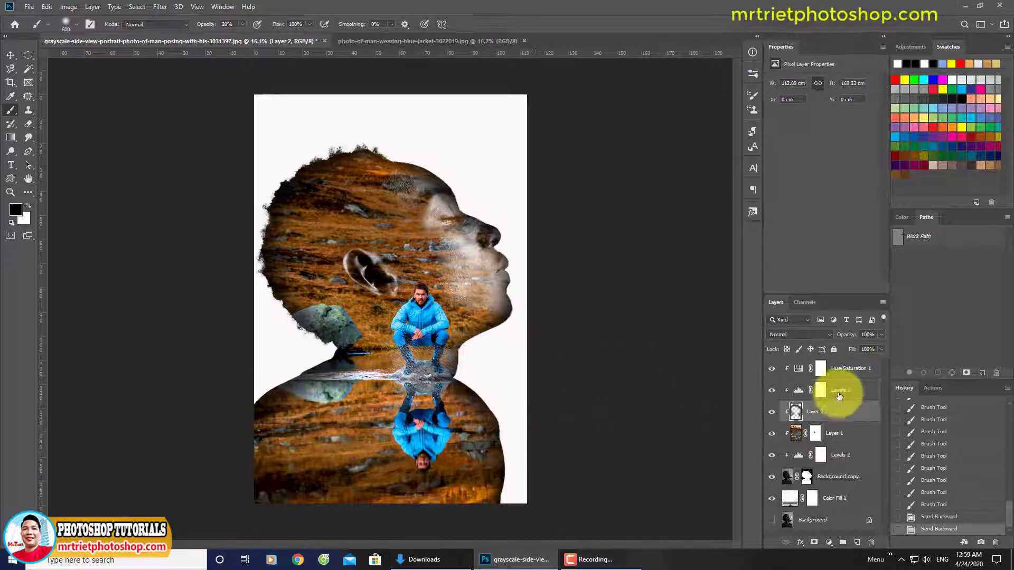
{"action": "key", "text": "ctrl+bracketleft"}
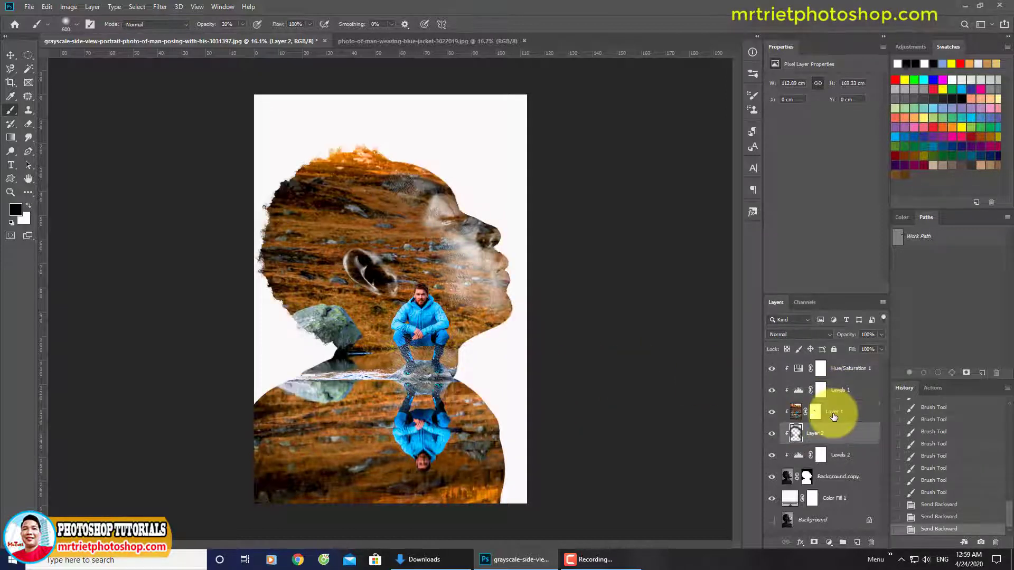
{"action": "key", "text": "ctrl+bracketright"}
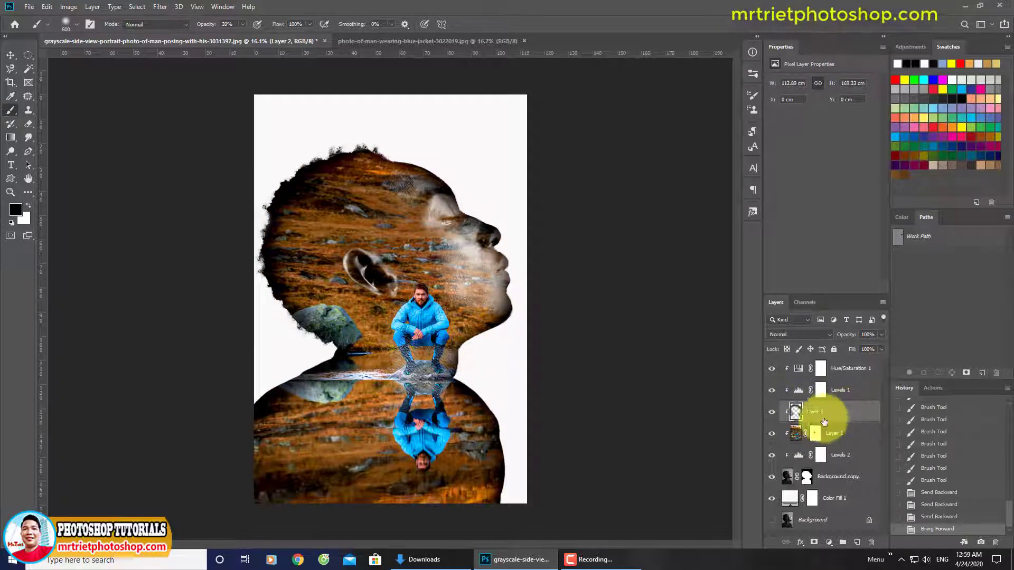
{"action": "left_click", "coordinate": [880, 334]}
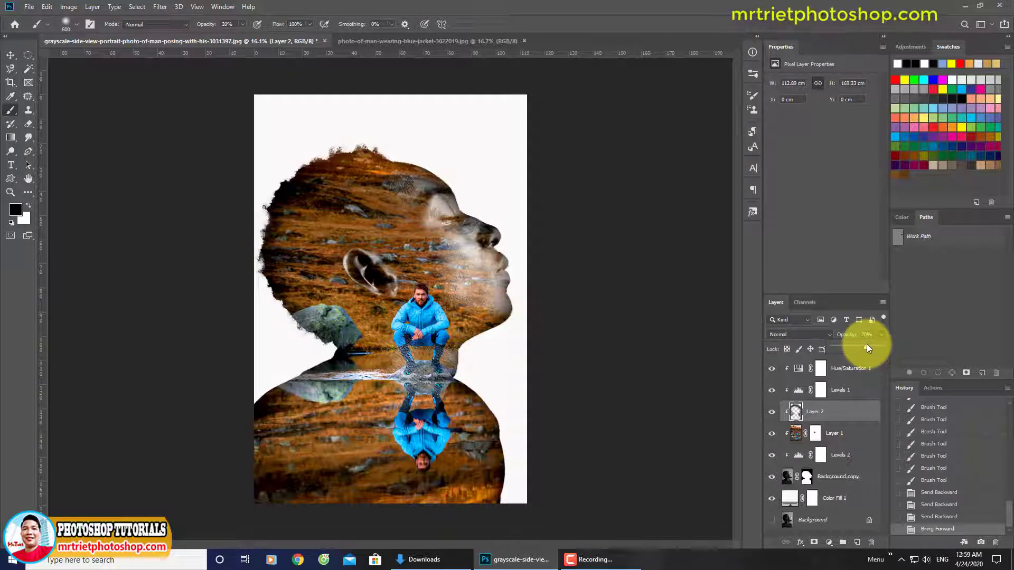
{"action": "left_click_drag", "start_coordinate": [865, 344], "coordinate": [862, 350]}
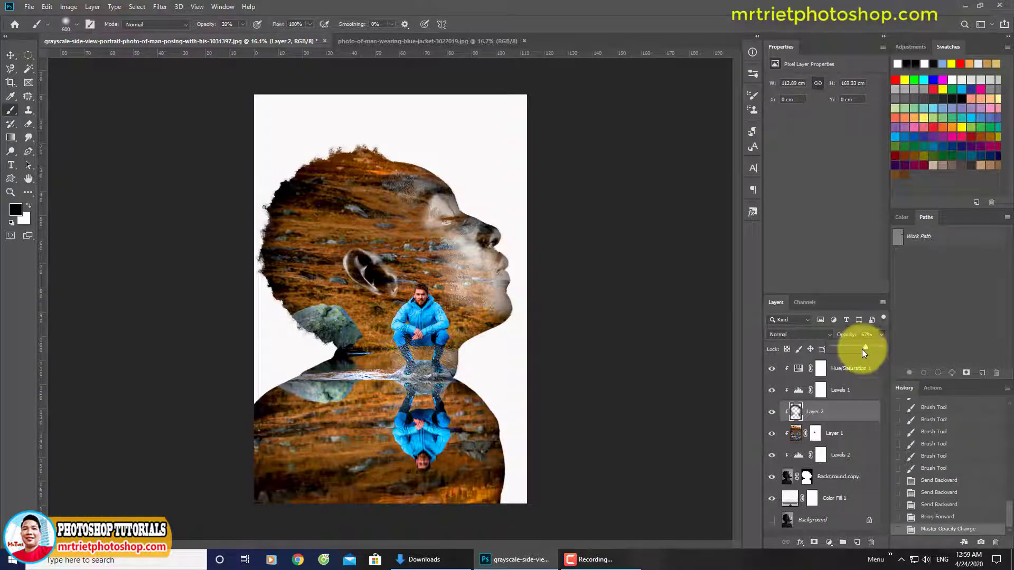
- Compare the image with the painted edge-shading layer hidden and shown
{"action": "left_click", "coordinate": [770, 413]}
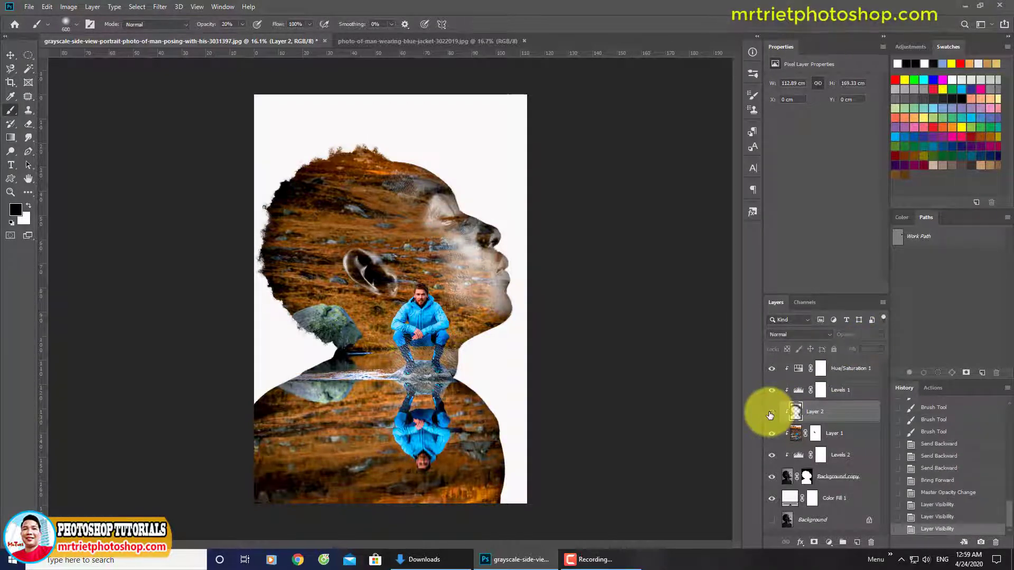
{"action": "left_click", "coordinate": [770, 414]}
{"action": "left_click", "coordinate": [770, 413]}
{"action": "left_click", "coordinate": [770, 414]}
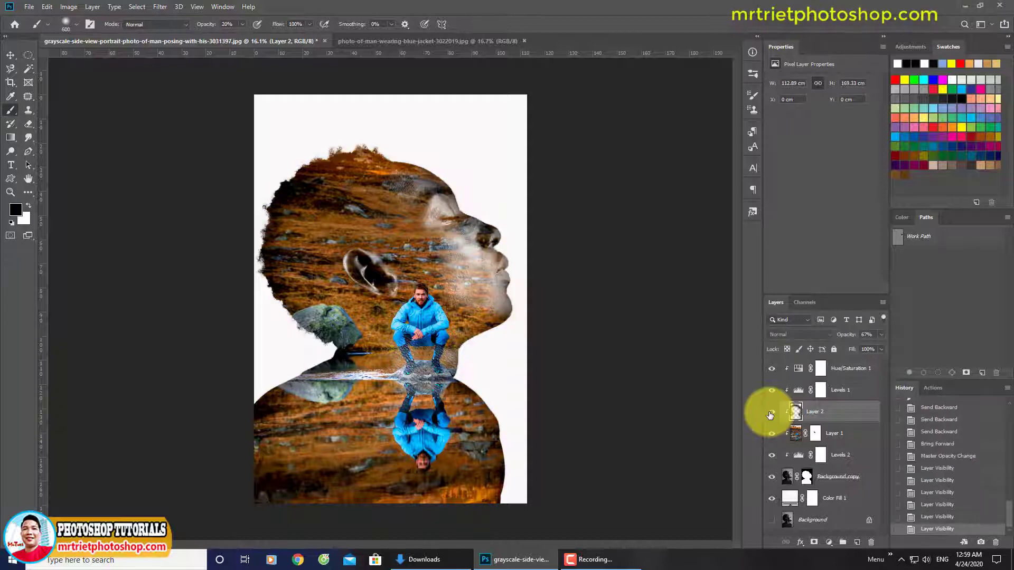
- Darken the front edge of the face and chin further on the shading layer with the soft black brush
{"action": "mouse_move", "coordinate": [528, 261]}
{"action": "left_mouse_down"}
{"action": "mouse_move", "coordinate": [531, 325]}
{"action": "mouse_move", "coordinate": [528, 304]}
{"action": "mouse_move", "coordinate": [519, 365]}
{"action": "mouse_move", "coordinate": [534, 322]}
{"action": "mouse_move", "coordinate": [524, 369]}
{"action": "mouse_move", "coordinate": [531, 295]}
{"action": "mouse_move", "coordinate": [529, 330]}
{"action": "left_mouse_up"}
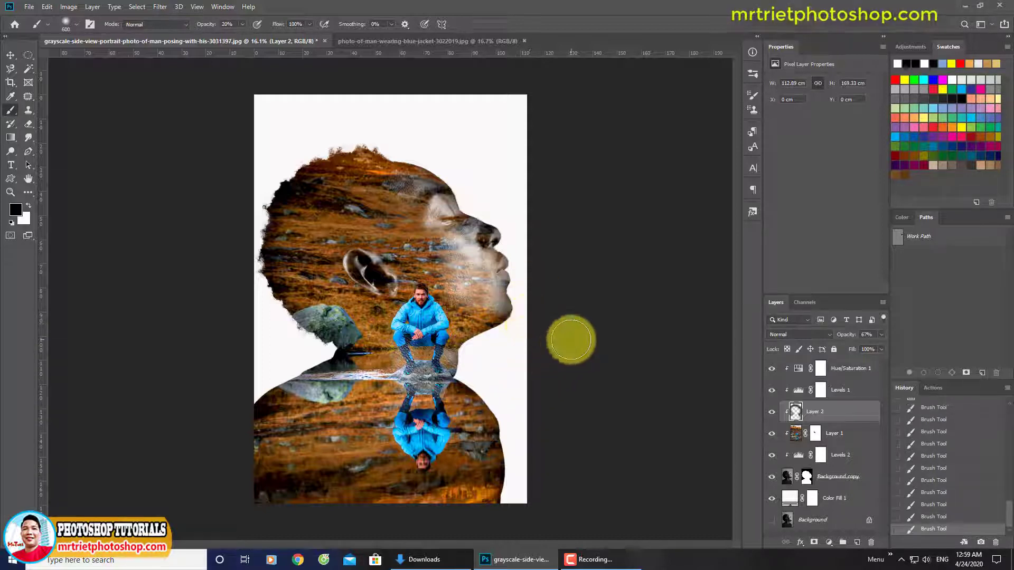
{"action": "key", "text": "ctrl+0"}
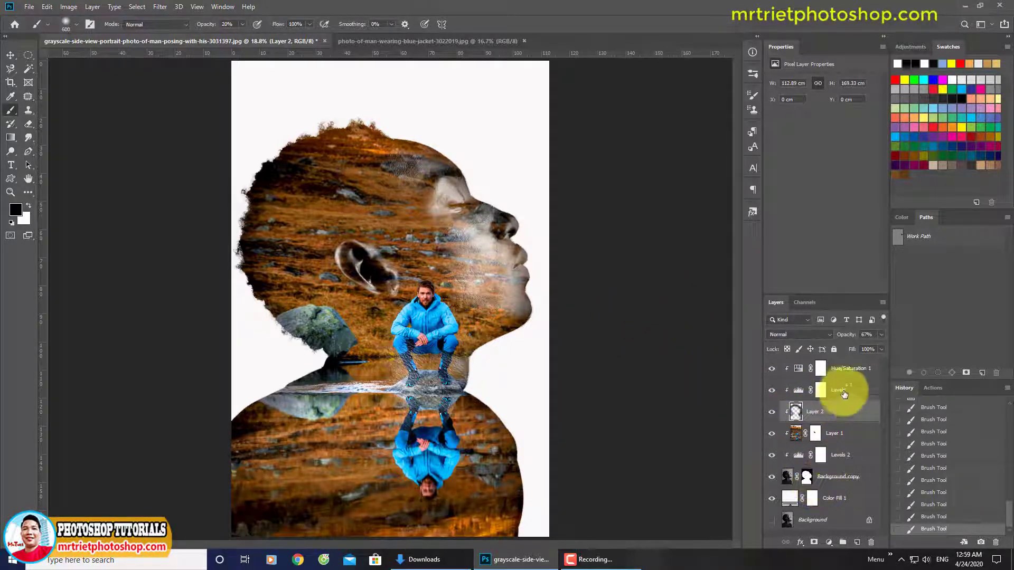
- Create a new empty layer directly above Color Fill 1, behind the portrait cutout
{"action": "left_click", "coordinate": [851, 368]}
{"action": "key", "text": "x"}
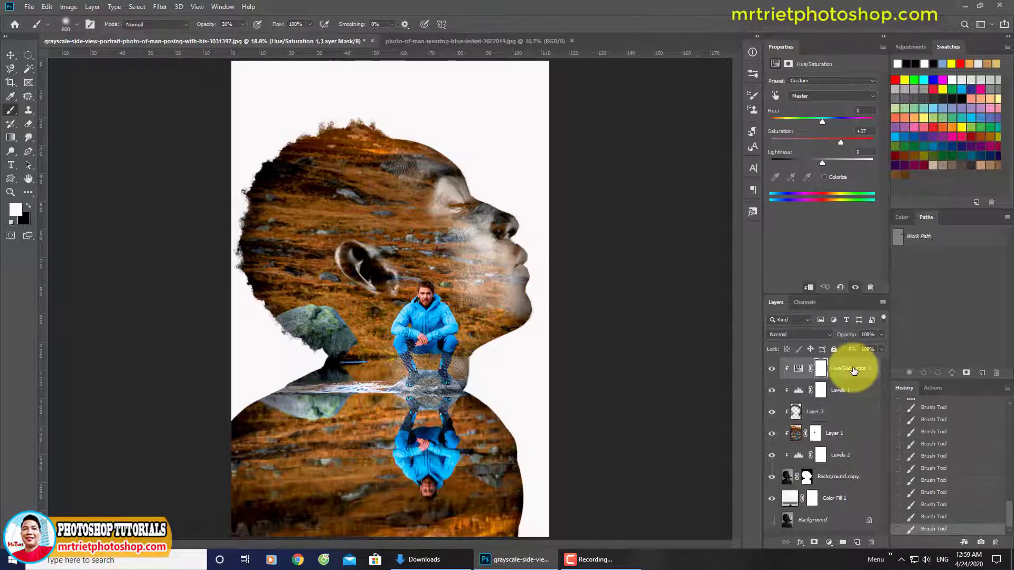
{"action": "left_click", "coordinate": [845, 503]}
{"action": "key", "text": "x"}
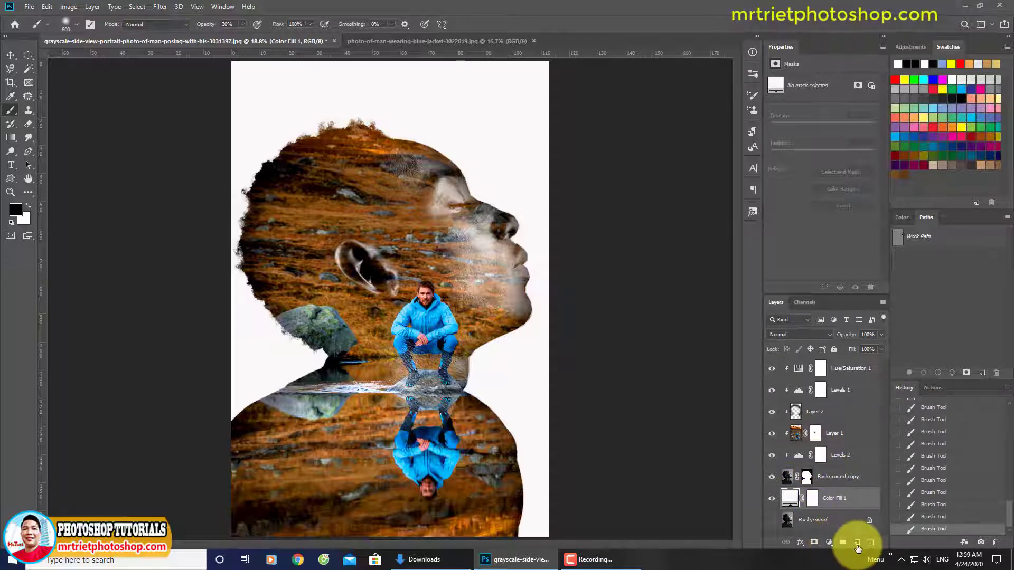
{"action": "left_click", "coordinate": [857, 543]}
- Draw a vertical black-to-transparent linear gradient on the new layer, from the canvas's bottom edge up to just above the head
{"action": "left_click", "coordinate": [10, 138]}
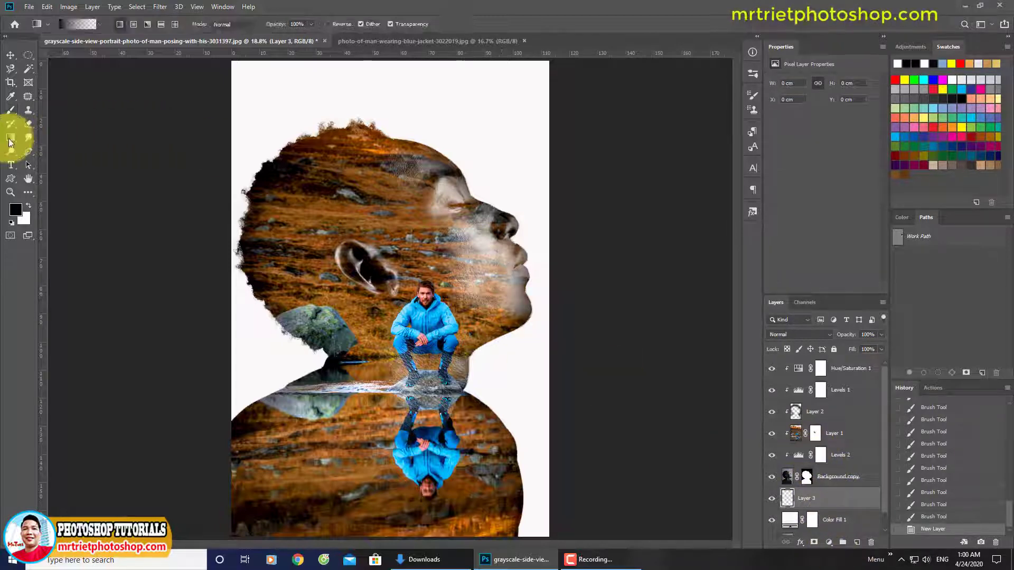
{"action": "scroll", "coordinate": [341, 271], "scroll_direction": "down", "scroll_amount": 1}
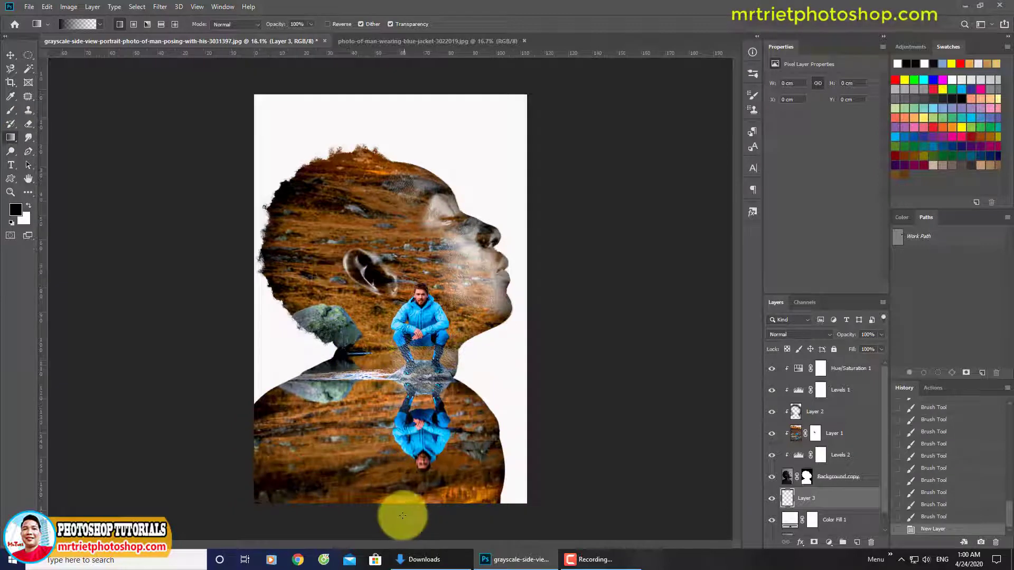
{"action": "left_click_drag", "start_coordinate": [393, 504], "coordinate": [389, 206]}
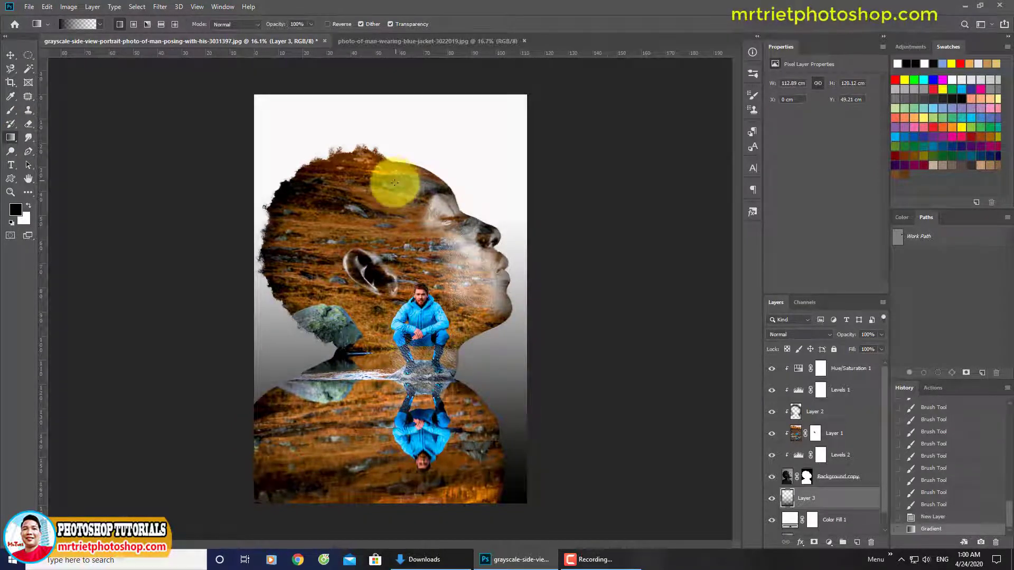
{"action": "key", "text": "ctrl+z"}
{"action": "left_click_drag", "start_coordinate": [382, 507], "coordinate": [387, 137]}
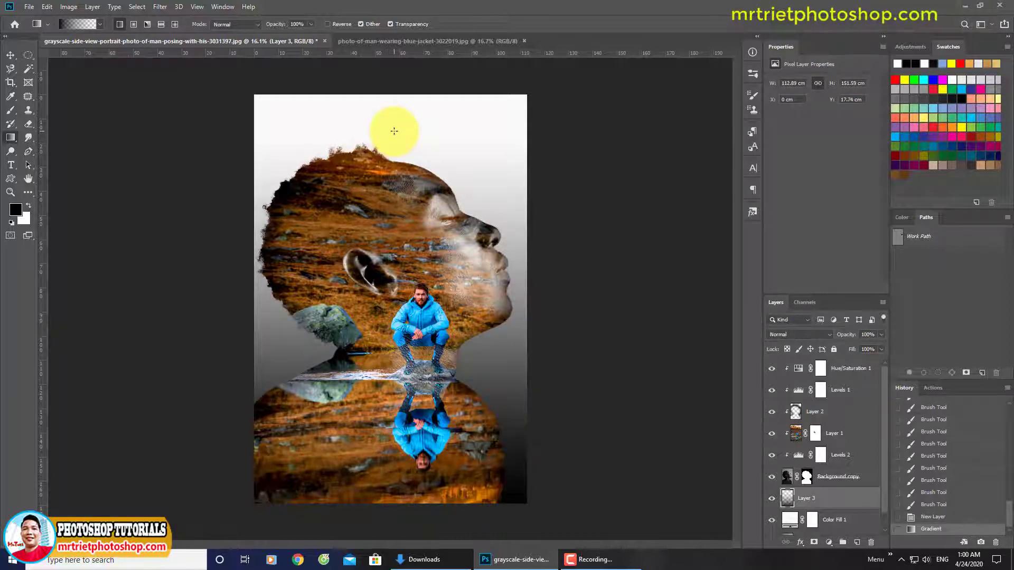
{"action": "scroll", "coordinate": [394, 131], "scroll_direction": "up", "scroll_amount": 1}
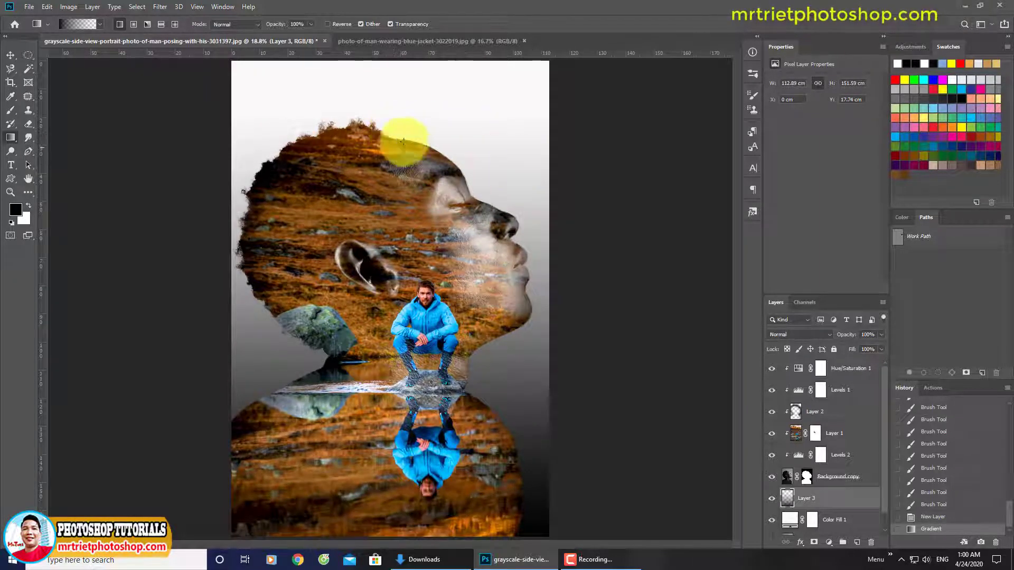
- Group all layers above the Background and compare the image with the group hidden and shown
{"action": "left_click", "coordinate": [819, 369]}
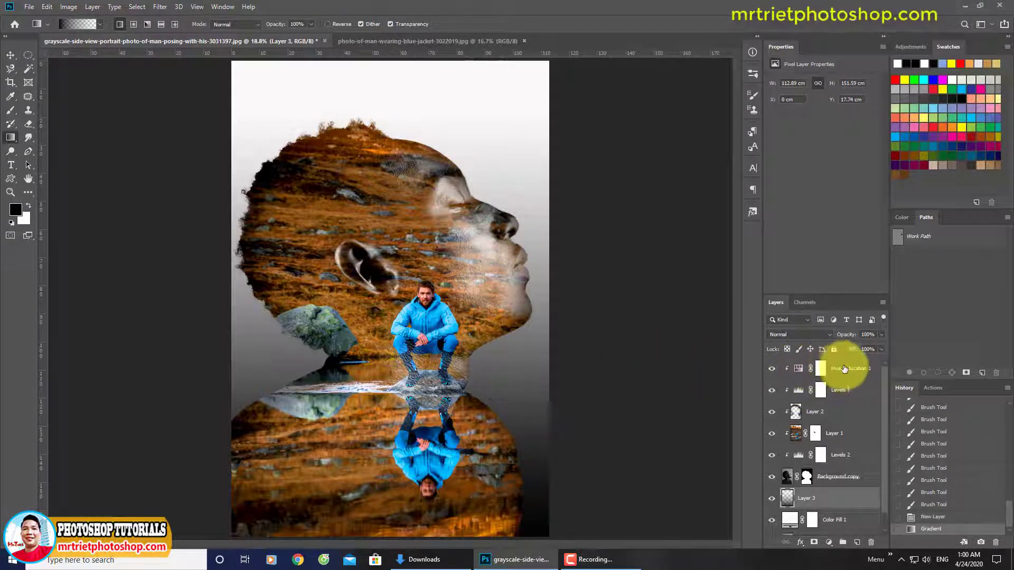
{"action": "scroll", "coordinate": [867, 423], "scroll_direction": "down", "scroll_amount": 1}
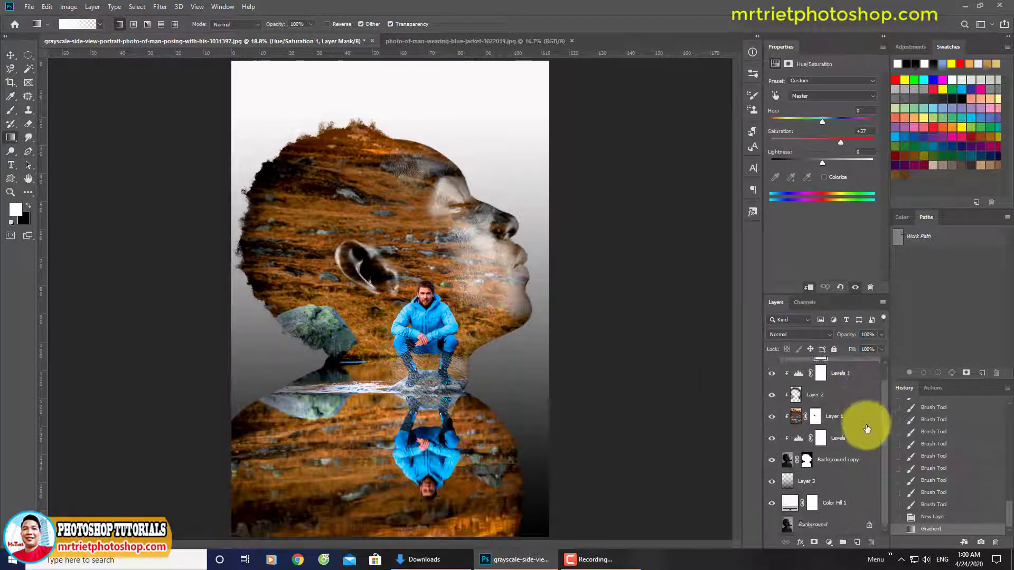
{"action": "left_click", "coordinate": [844, 513], "text": "shift"}
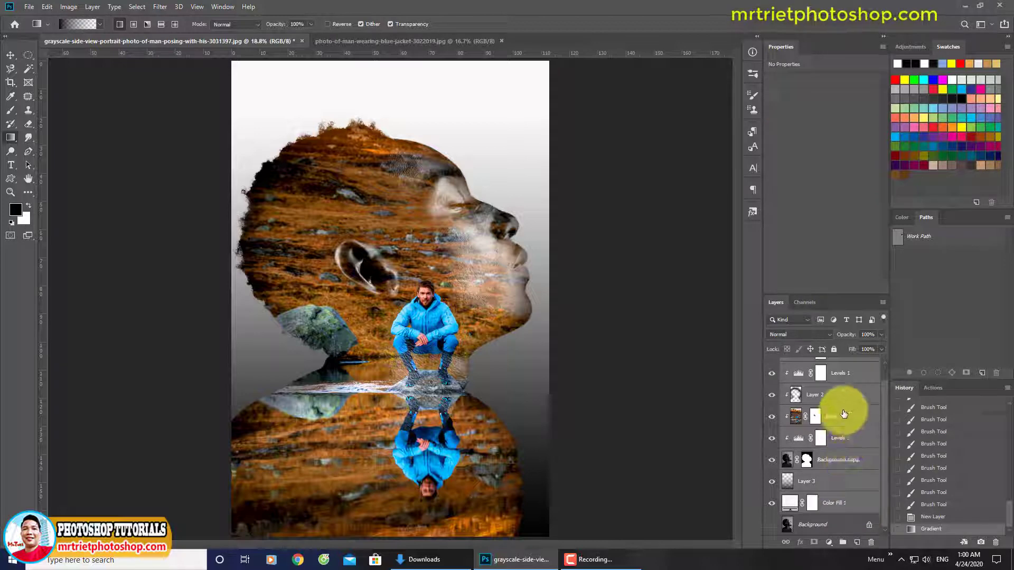
{"action": "key", "text": "ctrl+g"}
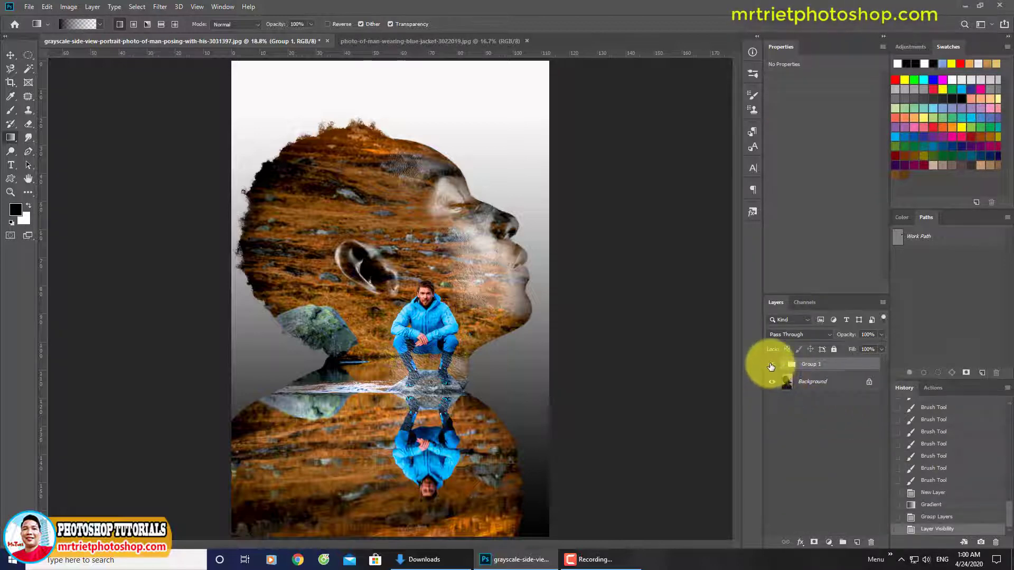
{"action": "left_click", "coordinate": [771, 366]}
{"action": "left_click", "coordinate": [770, 366]}
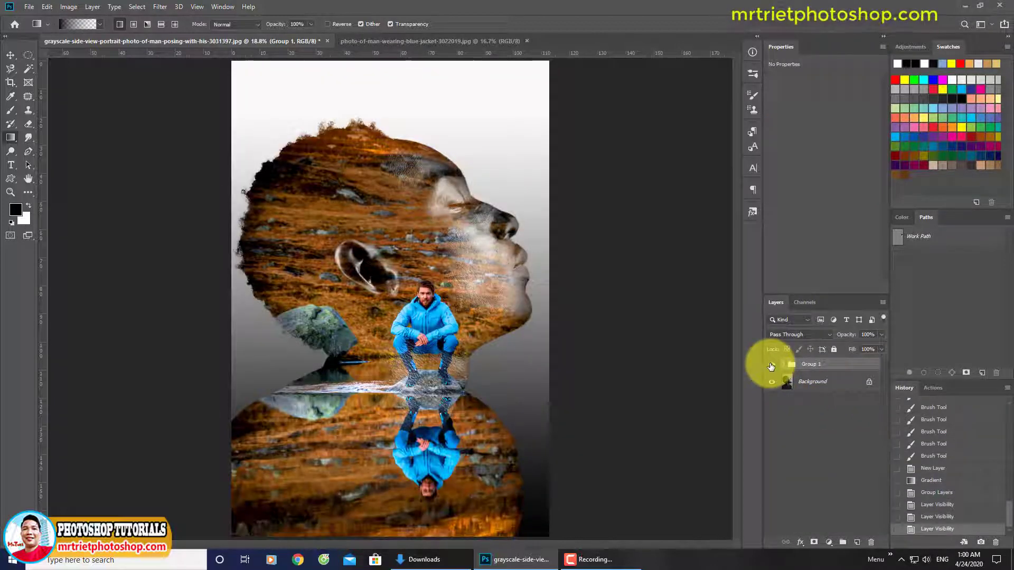
- Stamp all visible layers into a new layer on top and open the Smart Sharpen filter for it
{"action": "key", "text": "ctrl+shift+alt+e"}
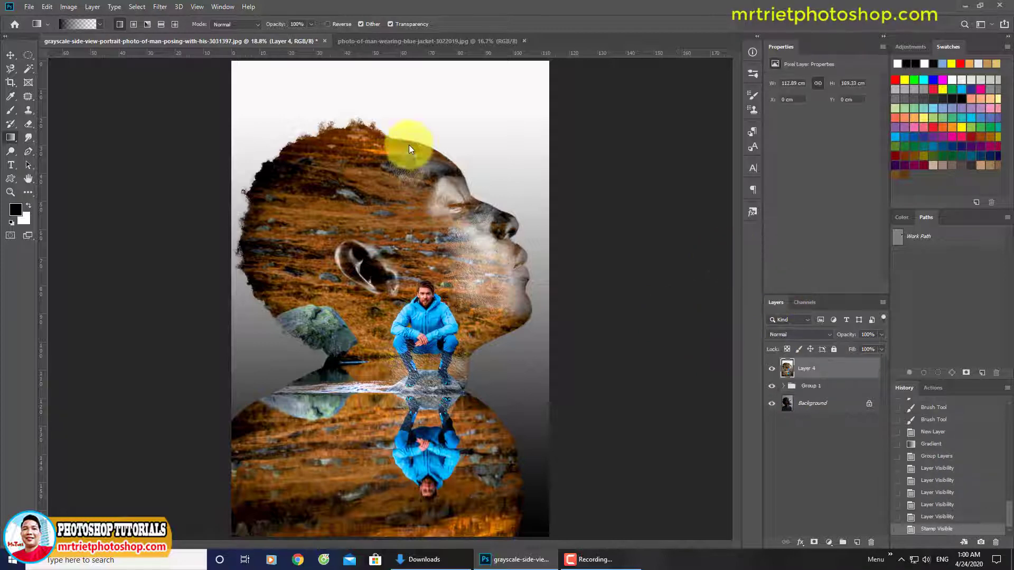
{"action": "left_click", "coordinate": [160, 8]}
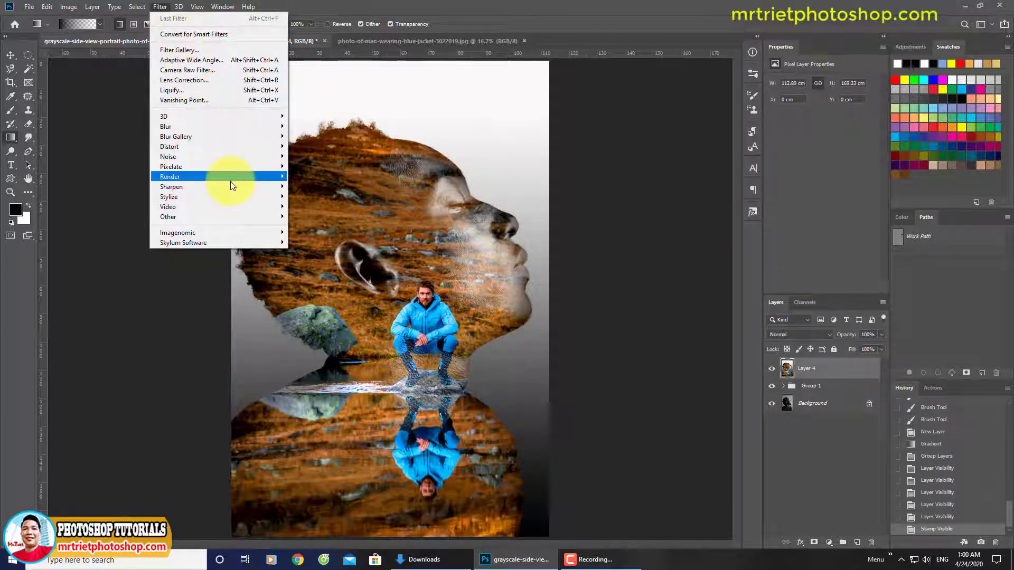
{"action": "mouse_move", "coordinate": [233, 185]}
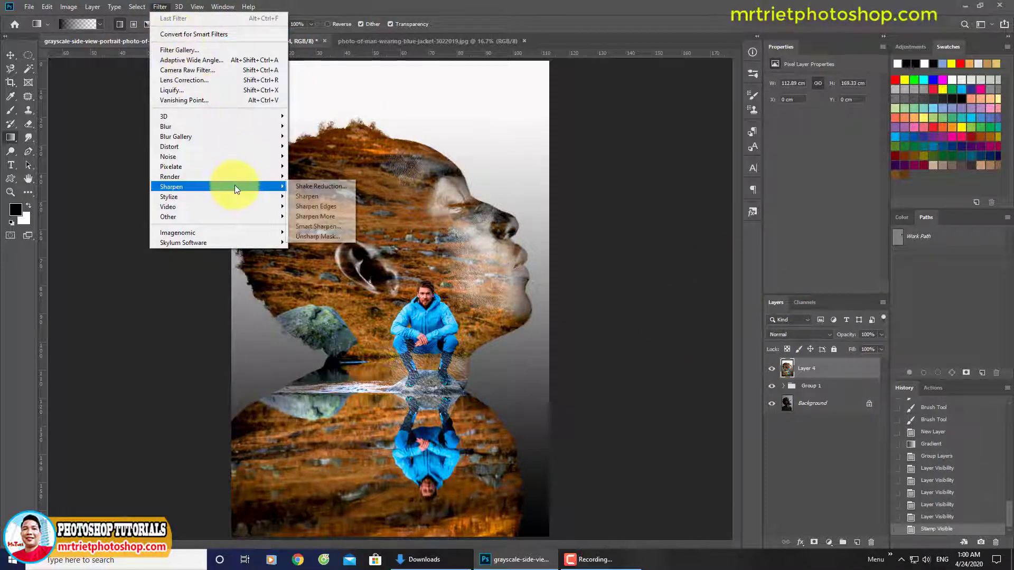
{"action": "left_click", "coordinate": [324, 226]}
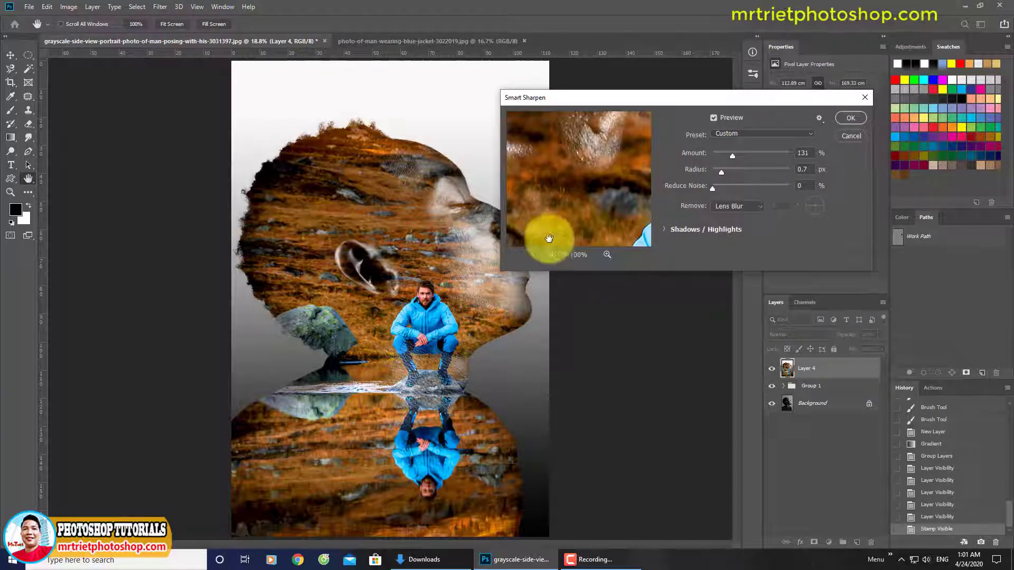
- Set the Smart Sharpen amount to 166% and noise reduction to 20%, and compare the preview on and off
{"action": "left_click_drag", "start_coordinate": [549, 238], "coordinate": [585, 226]}
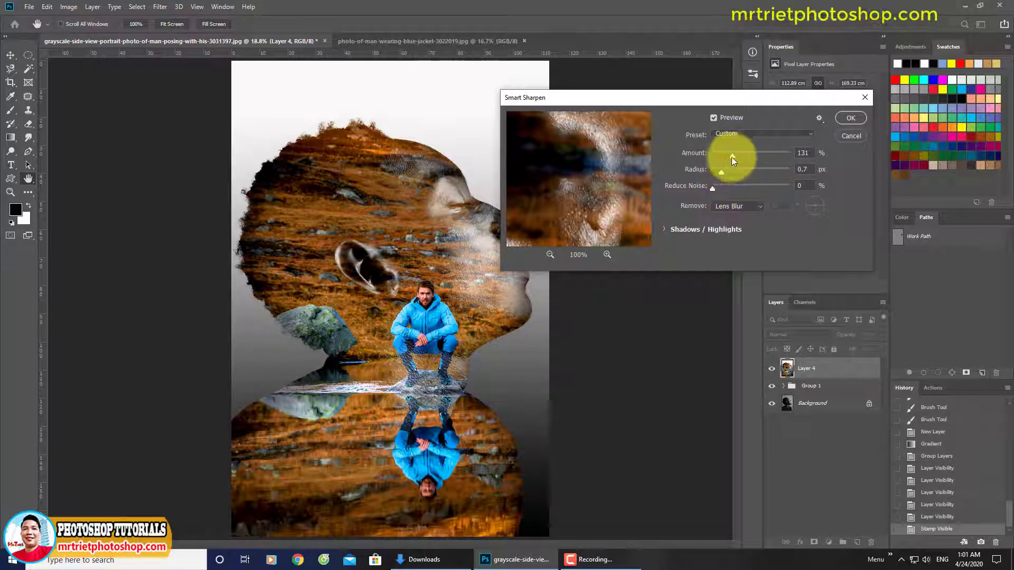
{"action": "left_click_drag", "start_coordinate": [734, 153], "coordinate": [740, 156]}
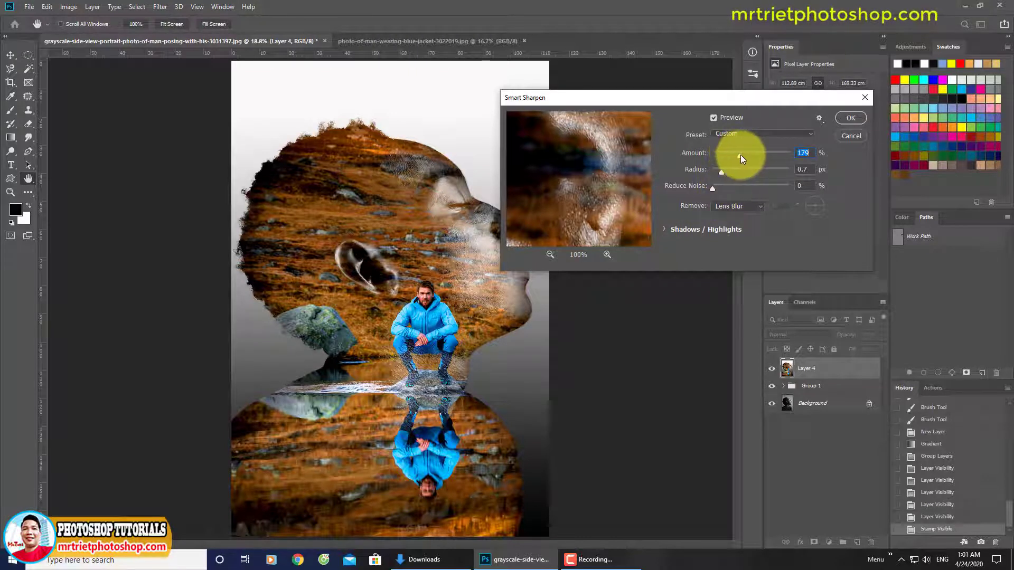
{"action": "left_click_drag", "start_coordinate": [713, 188], "coordinate": [723, 190]}
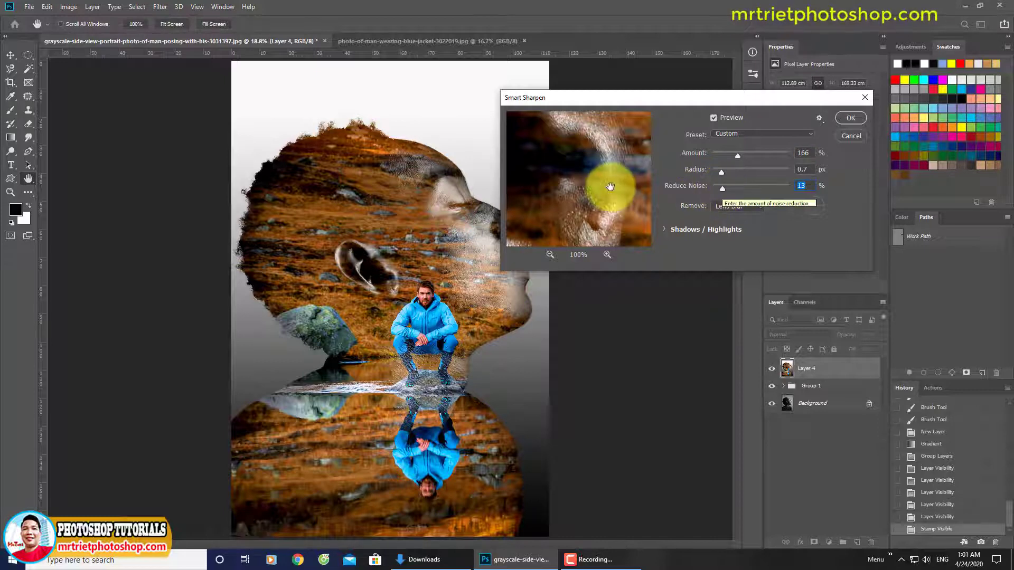
{"action": "left_click_drag", "start_coordinate": [611, 192], "coordinate": [622, 215]}
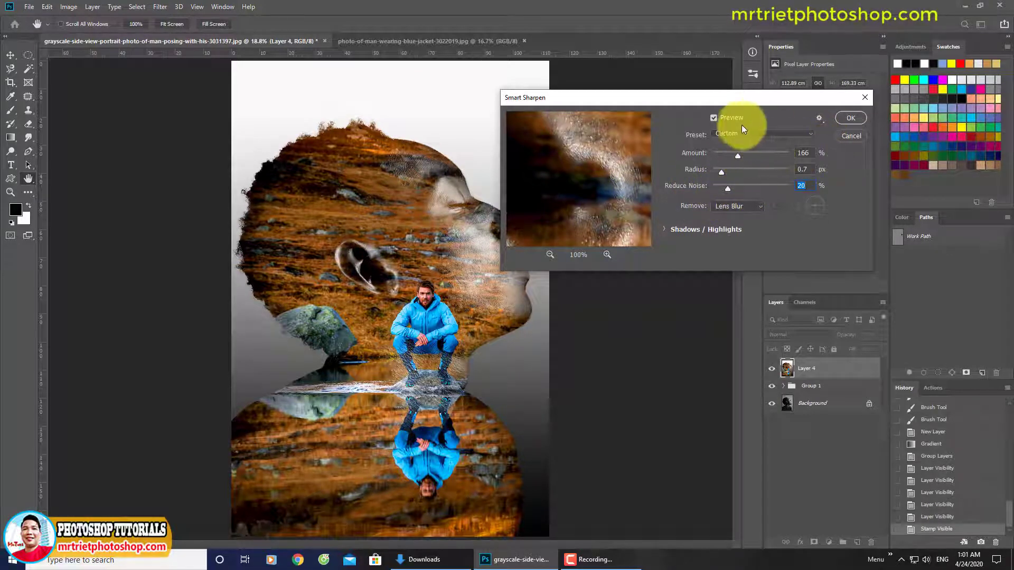
{"action": "left_click", "coordinate": [715, 121]}
{"action": "left_click", "coordinate": [715, 120]}
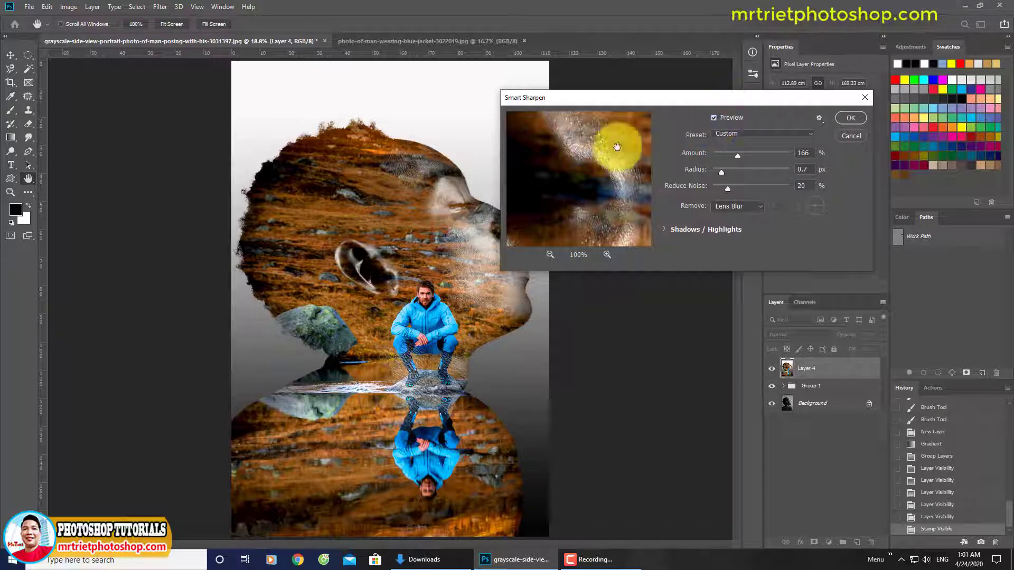
{"action": "left_click_drag", "start_coordinate": [615, 147], "coordinate": [617, 188]}
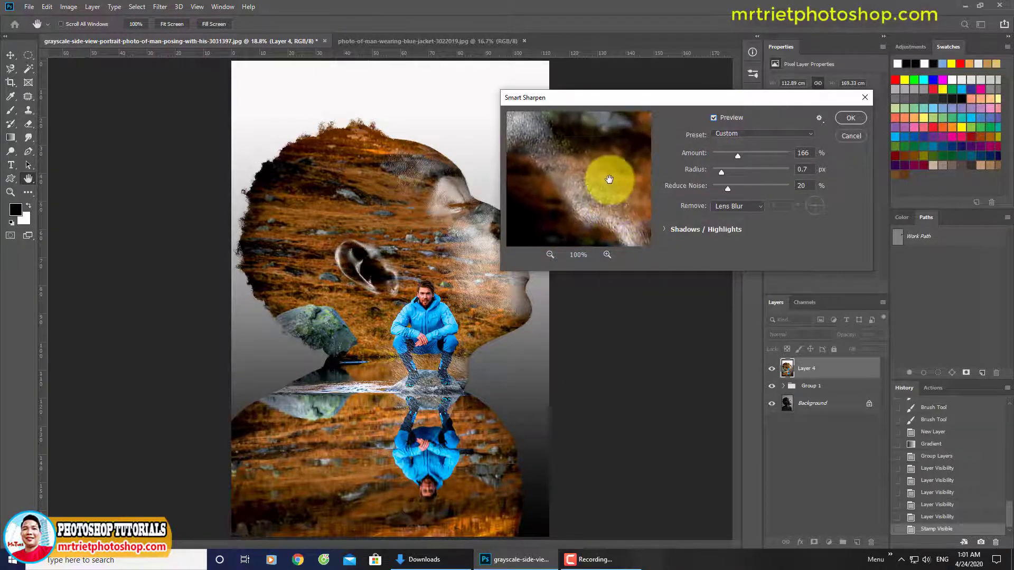
- Raise the sharpening amount to 266% and the radius to 1.9 px, and apply the filter
{"action": "mouse_move", "coordinate": [740, 156]}
{"action": "left_mouse_down"}
{"action": "mouse_move", "coordinate": [753, 157]}
{"action": "mouse_move", "coordinate": [731, 171]}
{"action": "left_mouse_up"}
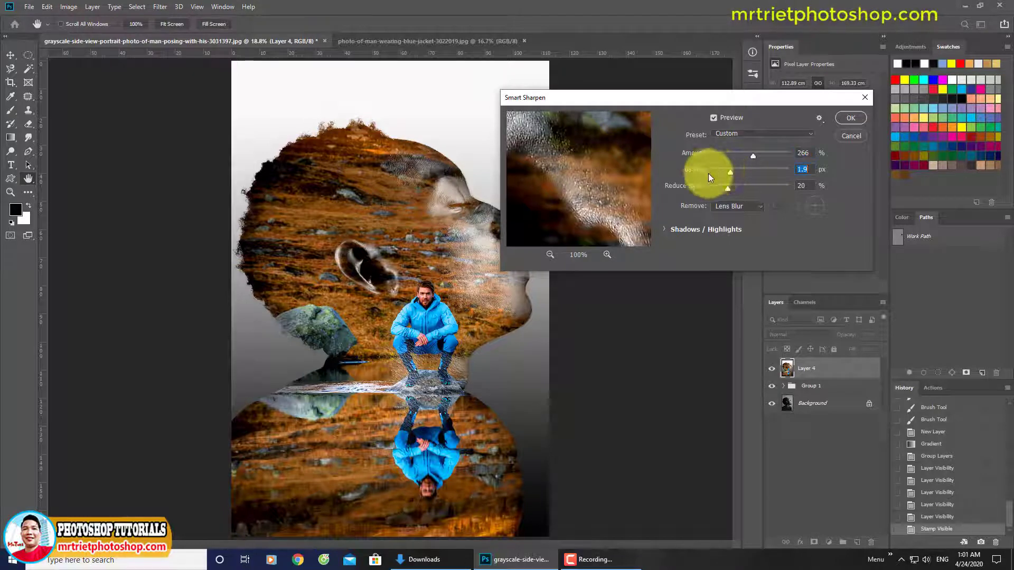
{"action": "left_click_drag", "start_coordinate": [583, 172], "coordinate": [583, 172]}
{"action": "left_click", "coordinate": [851, 119]}
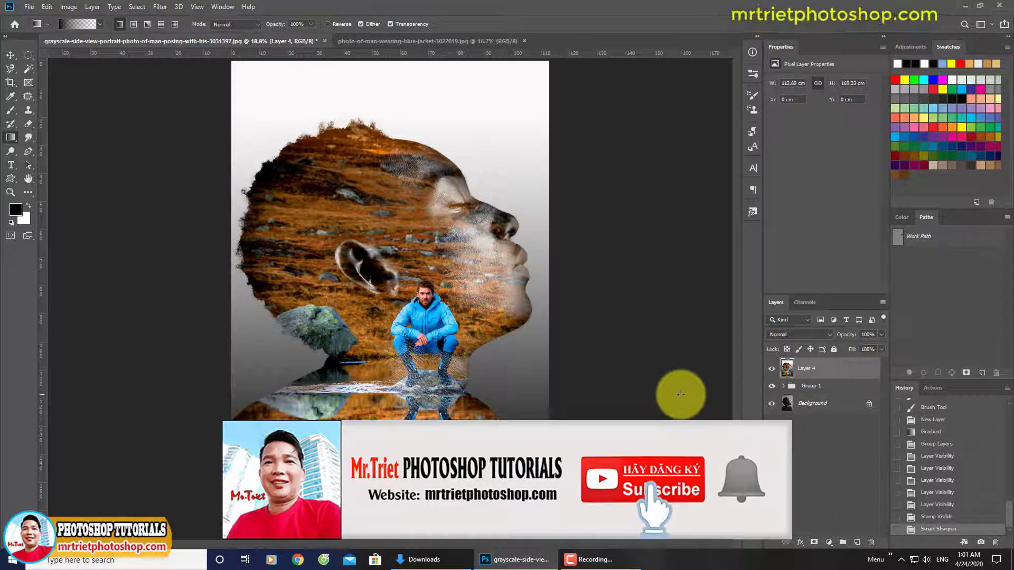
- Hide the interface panels and fit the whole image on screen to review the finished composite
{"action": "key", "text": "Tab"}
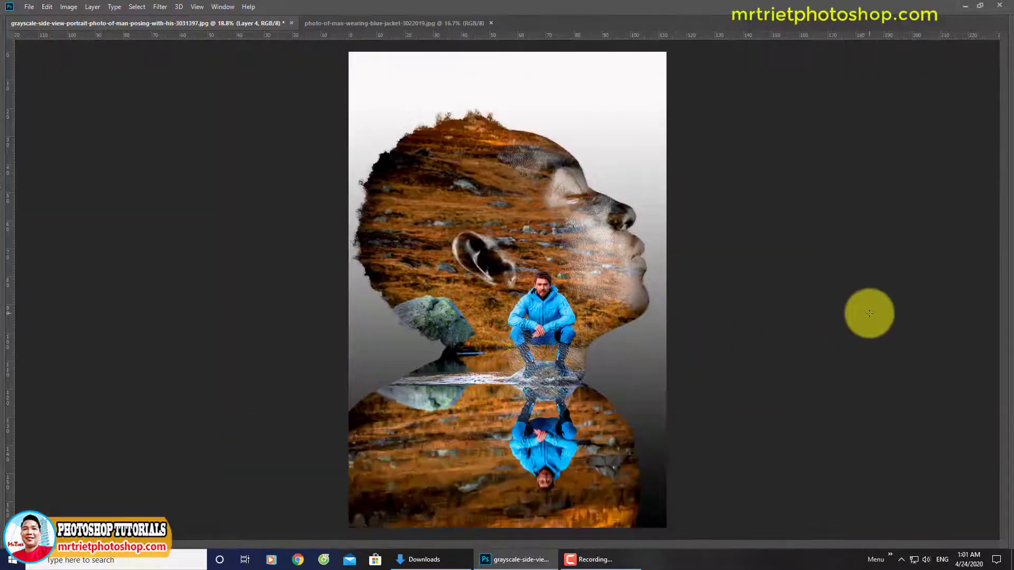
{"action": "key", "text": "ctrl+0"}
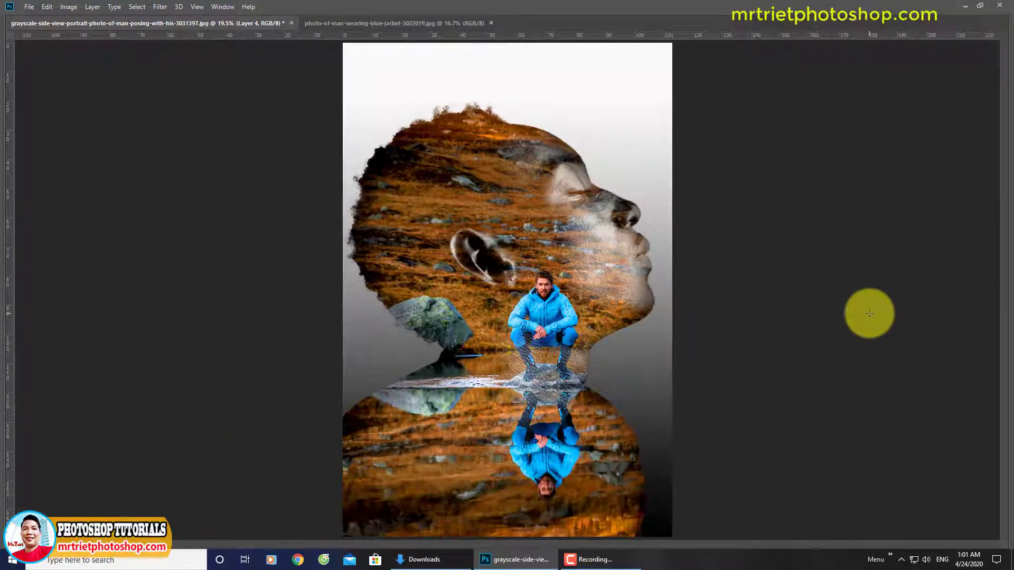